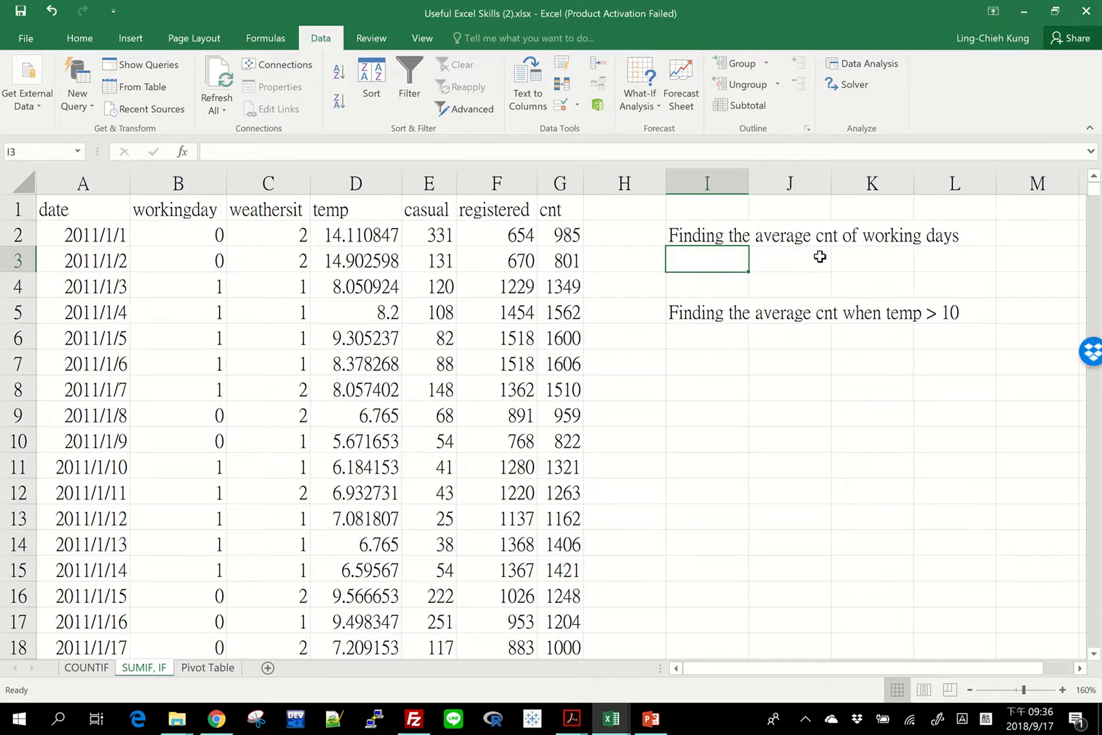
left_click_drag(566, 228, 565, 596)
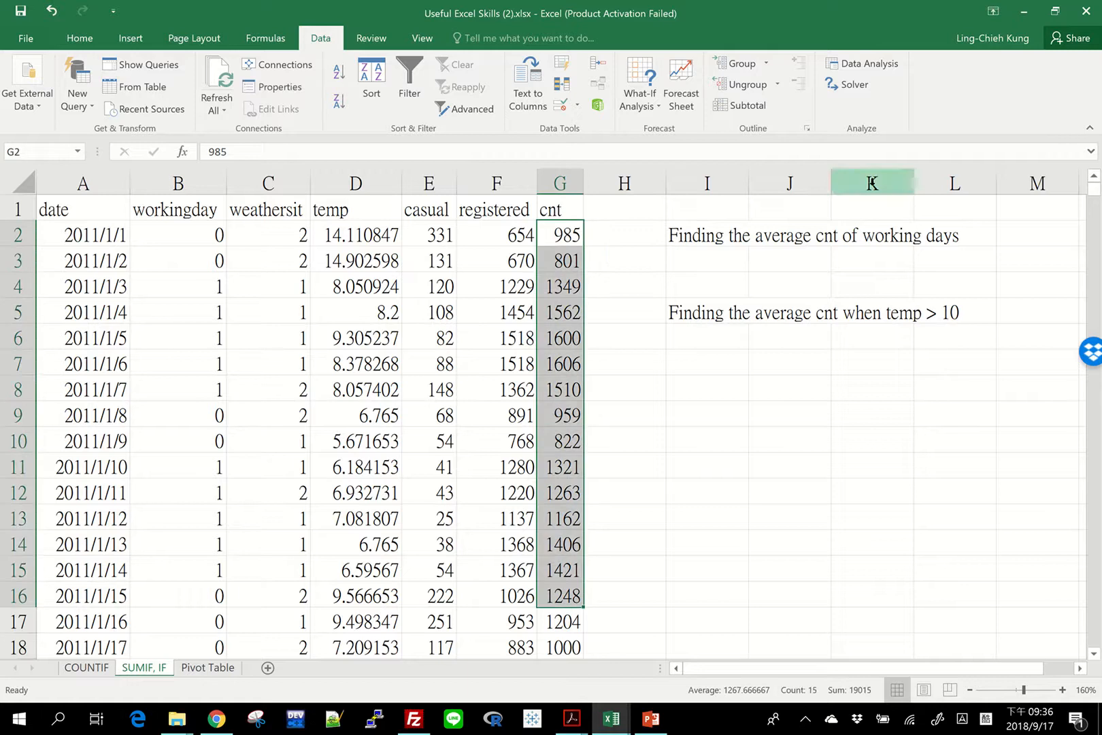
left_click(679, 267)
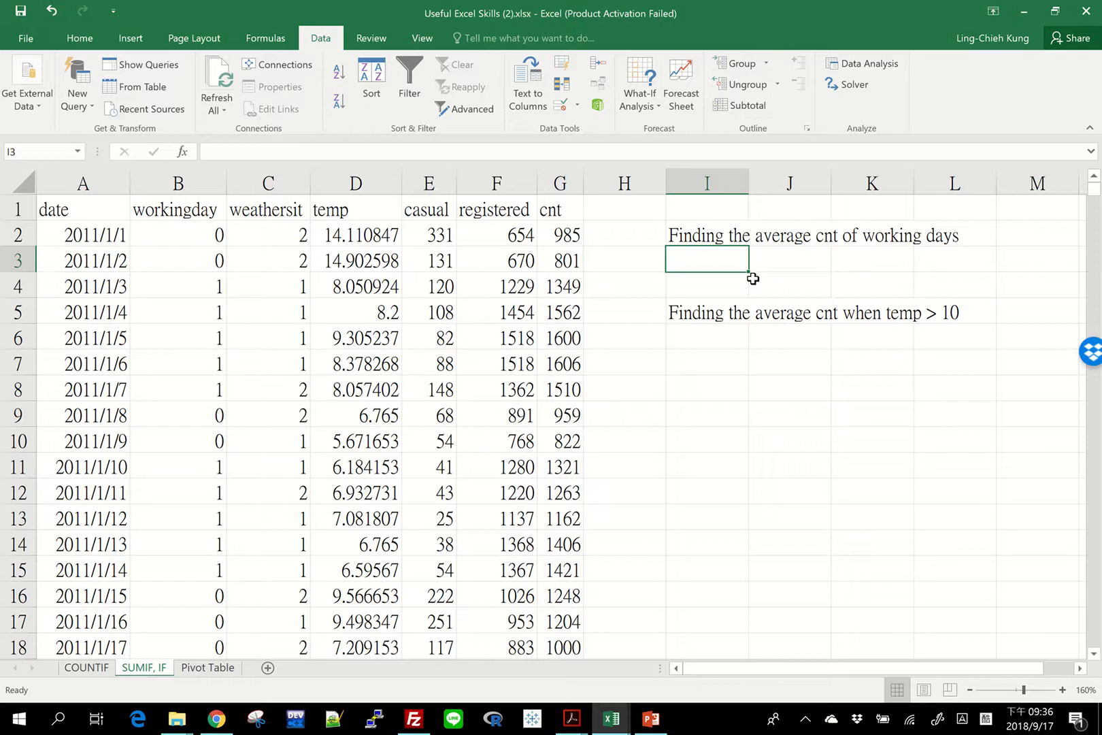
left_click_drag(560, 235, 564, 597)
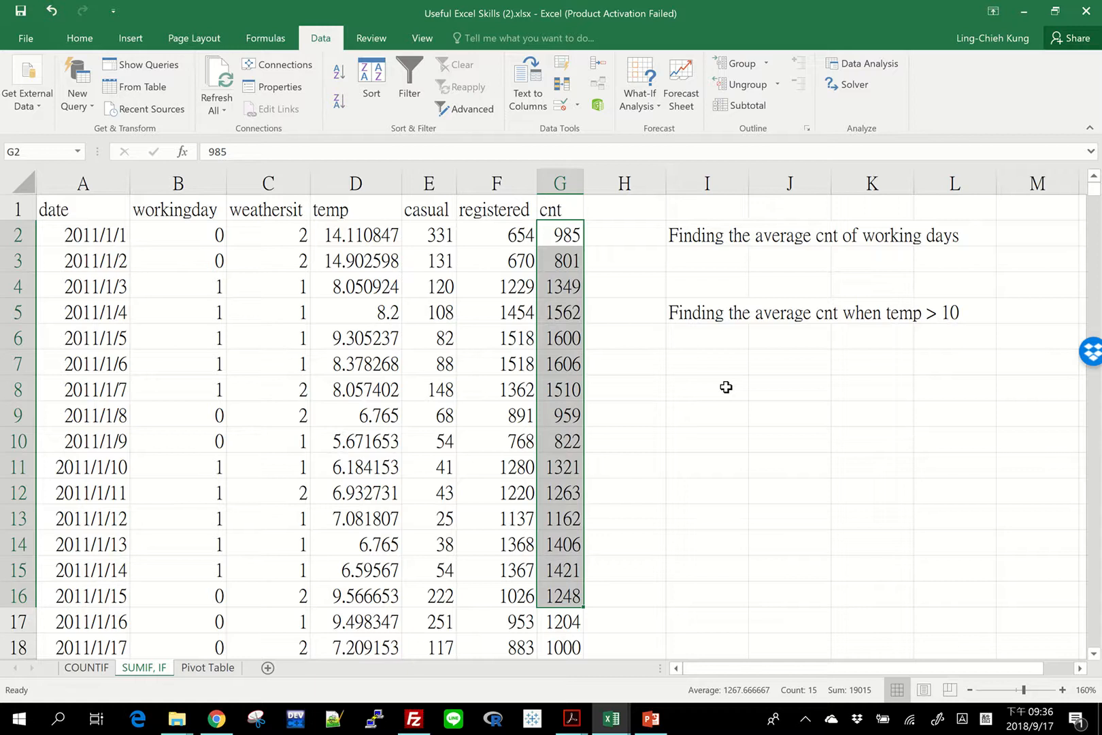
left_click(182, 265)
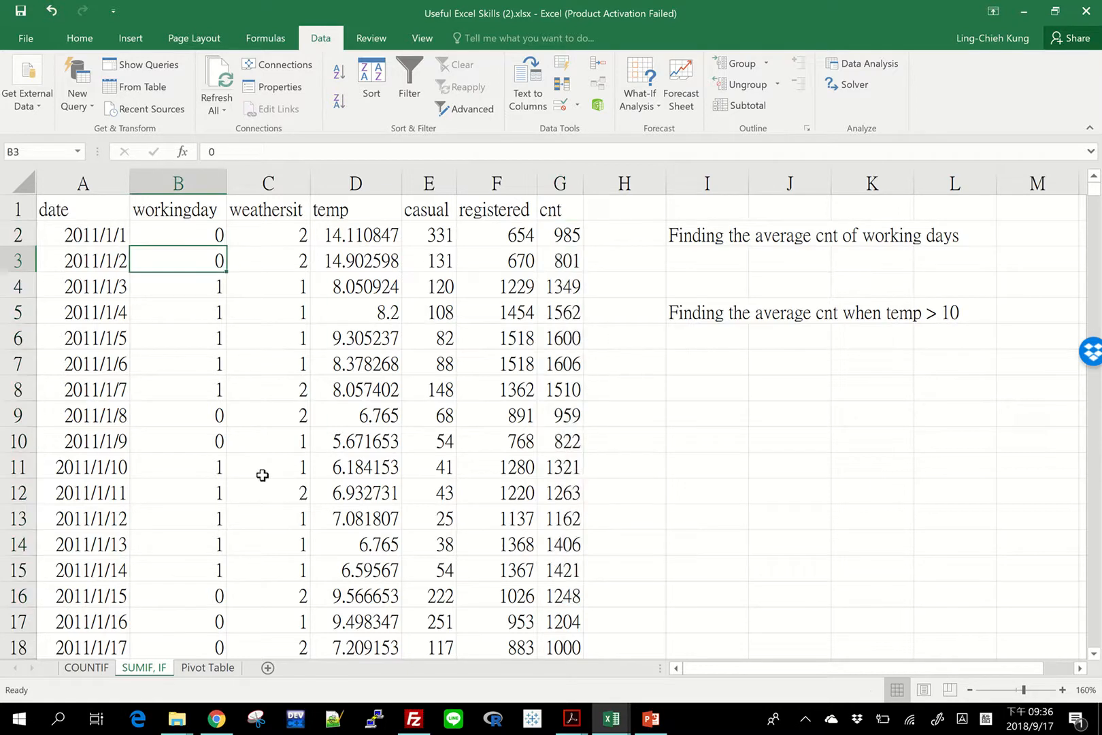
Start a SUMIF formula in cell I3 with the workingday range B2:B732 and the criterion 1.
left_click(710, 264)
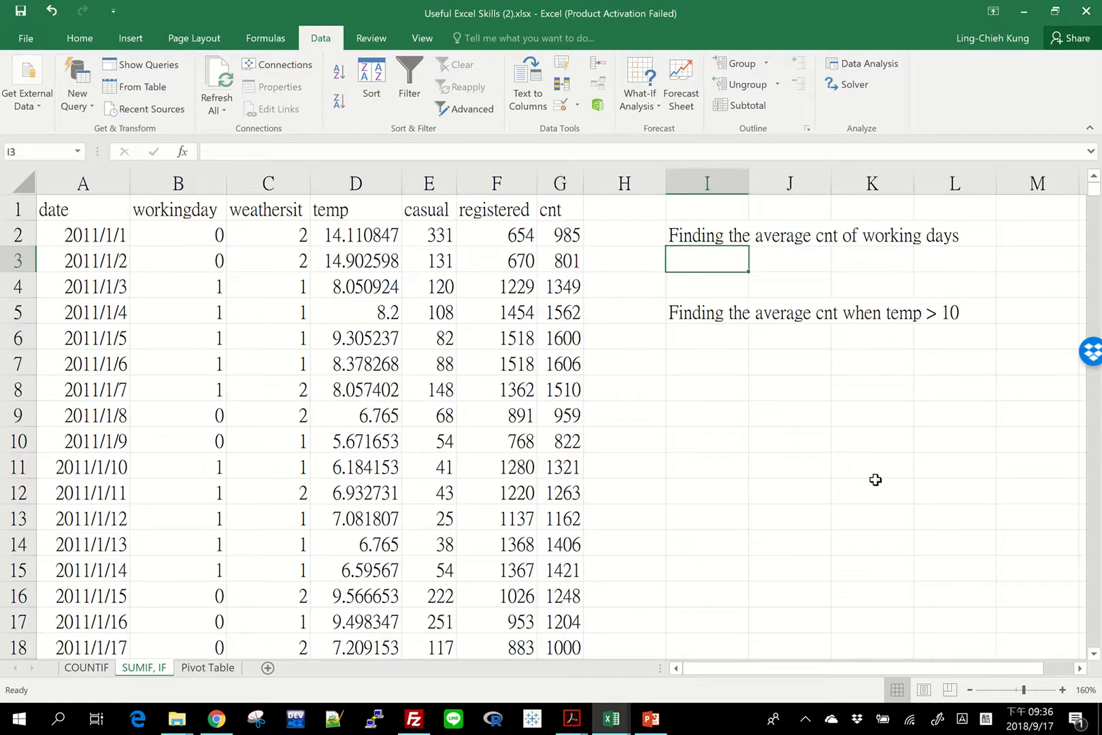
type("=")
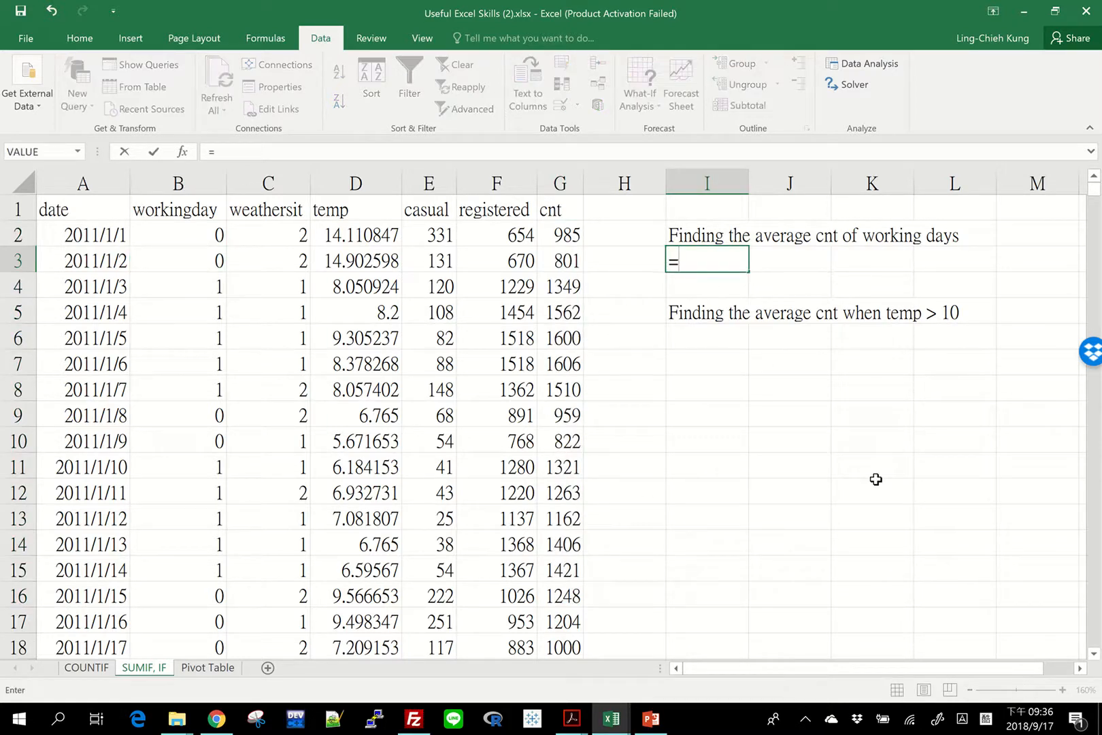
type("sumif(")
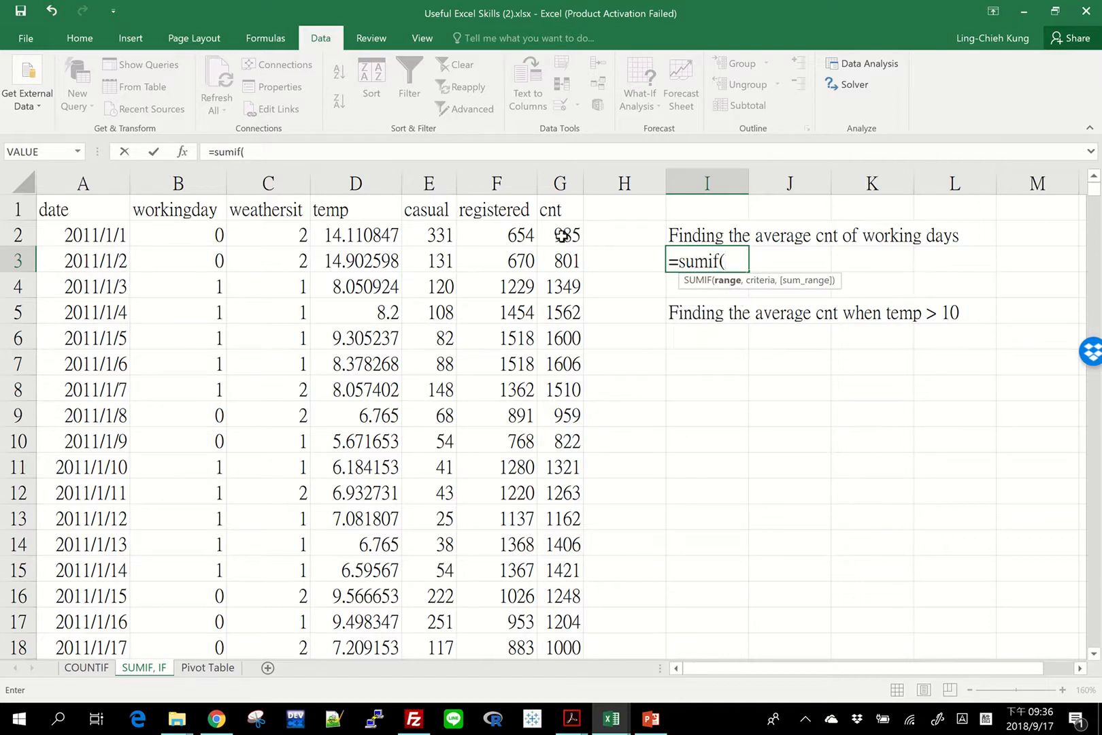
left_click(184, 230)
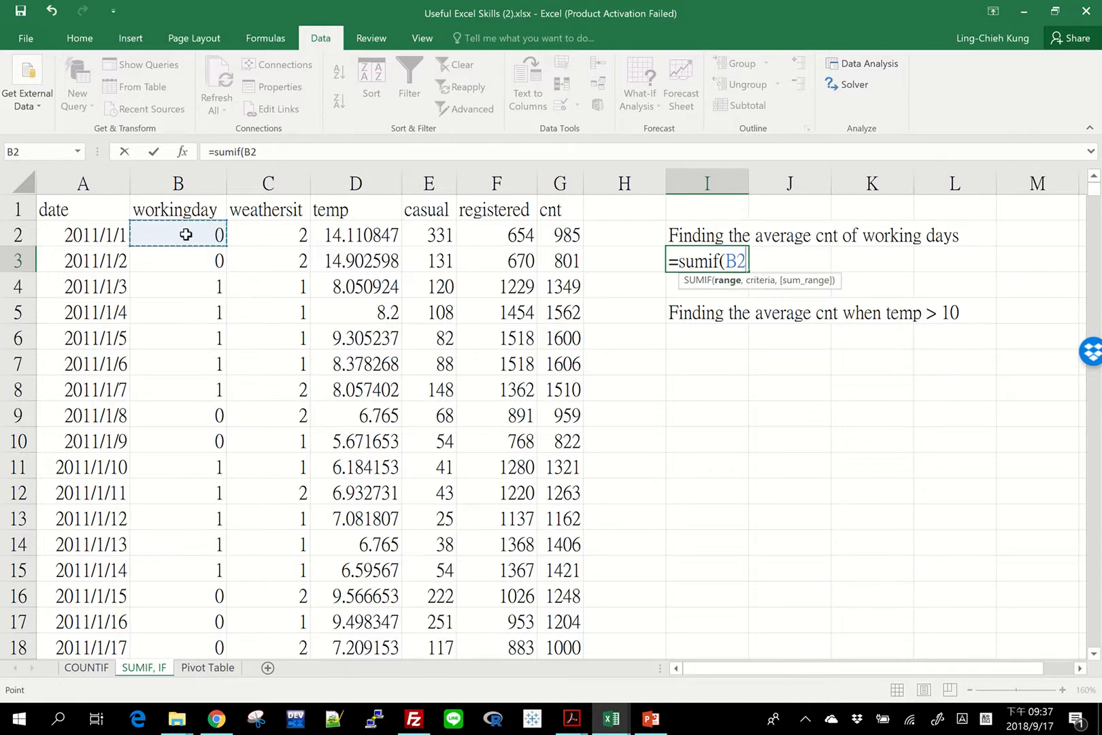
key("ctrl+shift+Down")
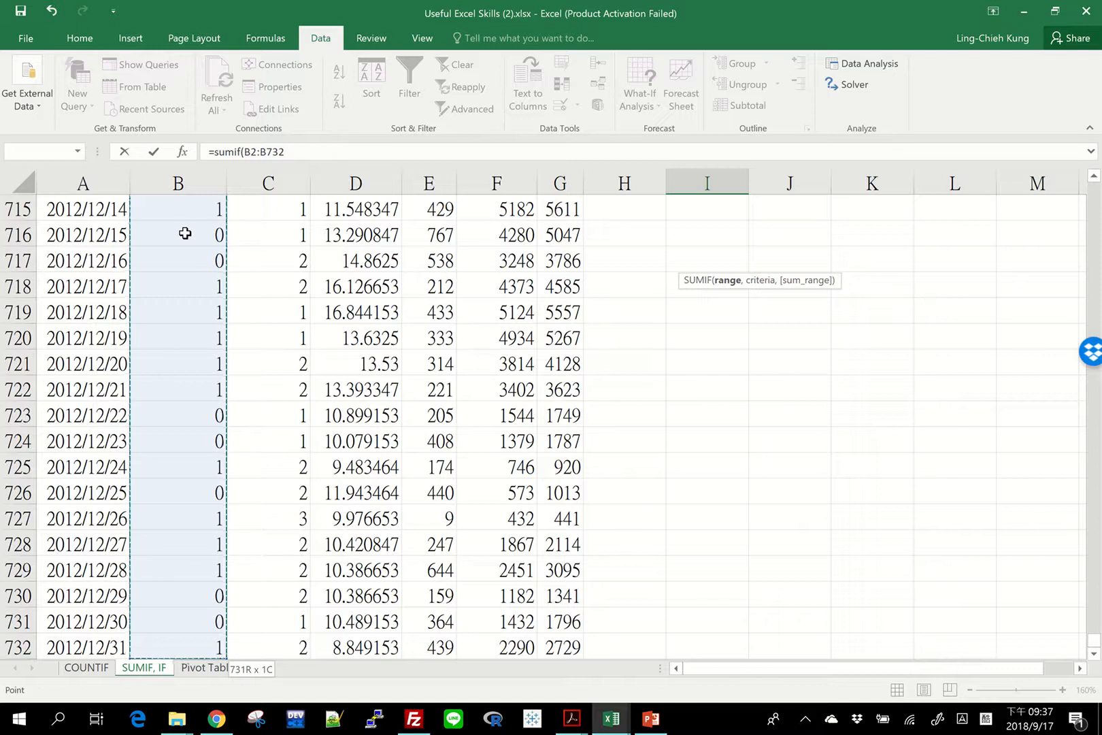
type(",")
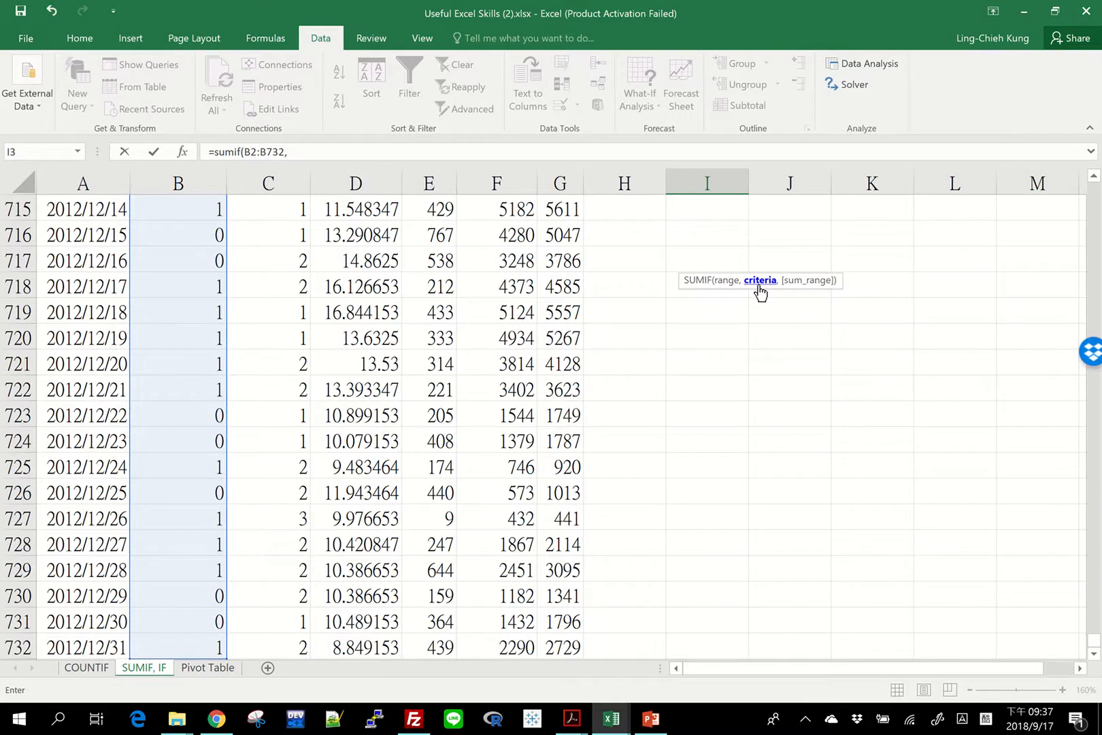
type(" 1,")
Complete the SUMIF formula in I3 with the cnt values G2:G732 as the sum range and enter it.
left_click_drag(1092, 652, 1093, 189)
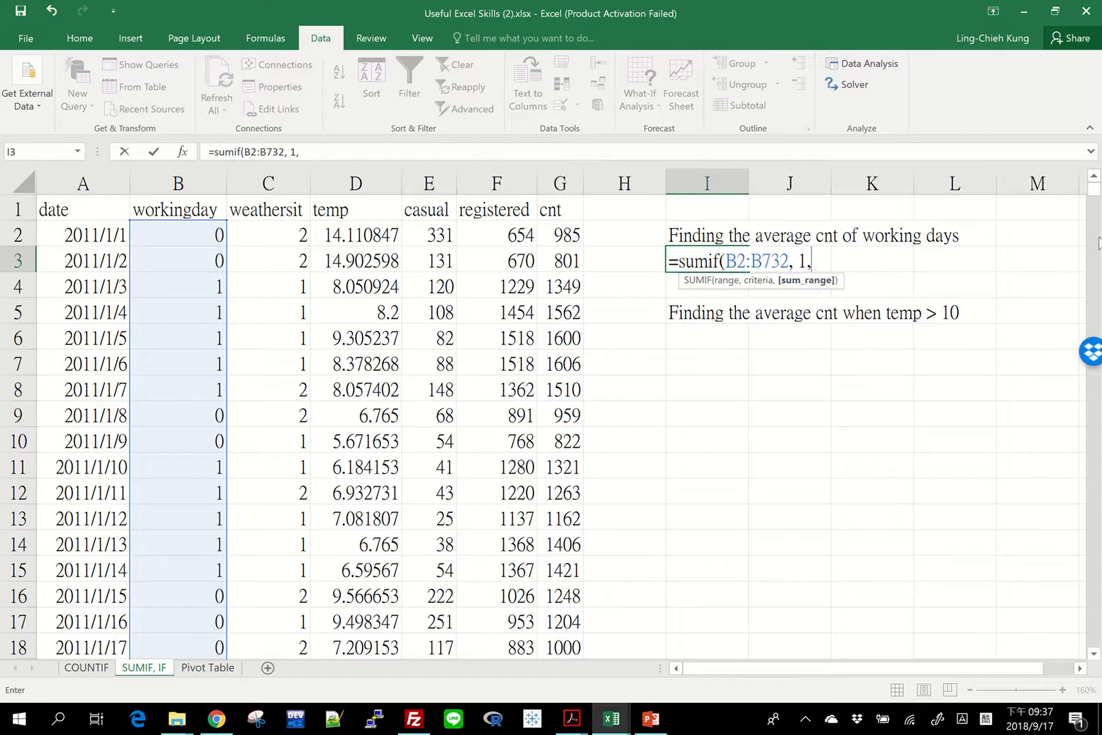
key("BackSpace")
type(",")
left_click(568, 236)
key("ctrl+shift+Down")
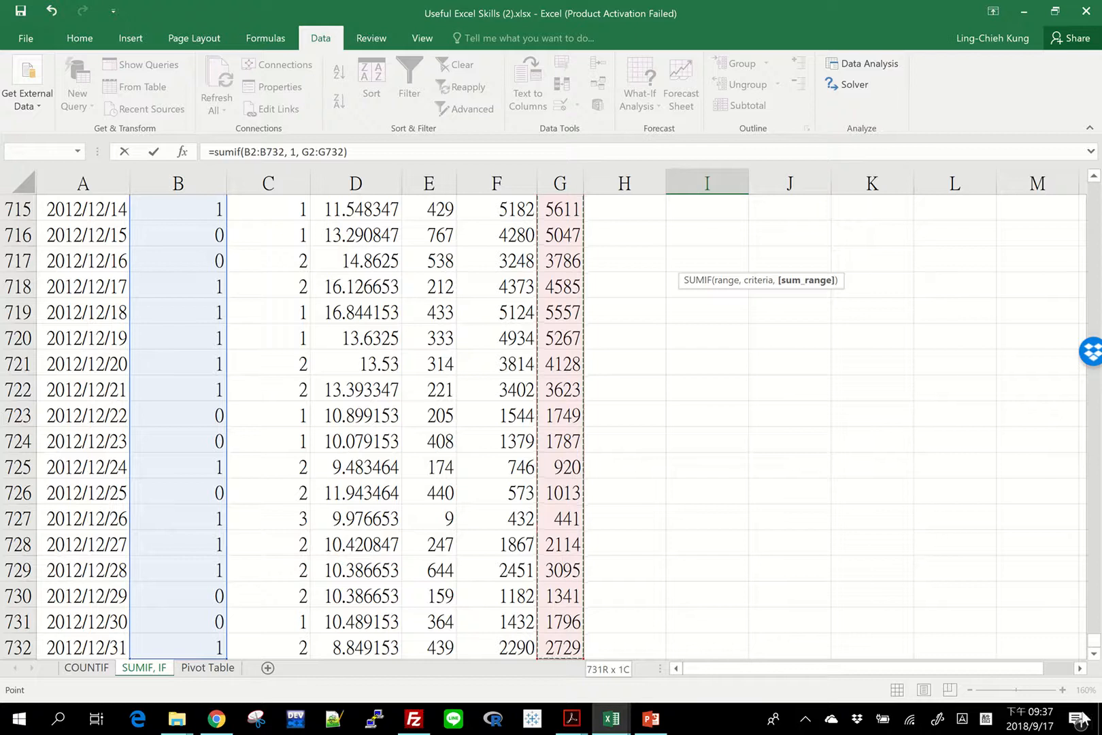
type(")")
left_click_drag(1094, 639, 1094, 179)
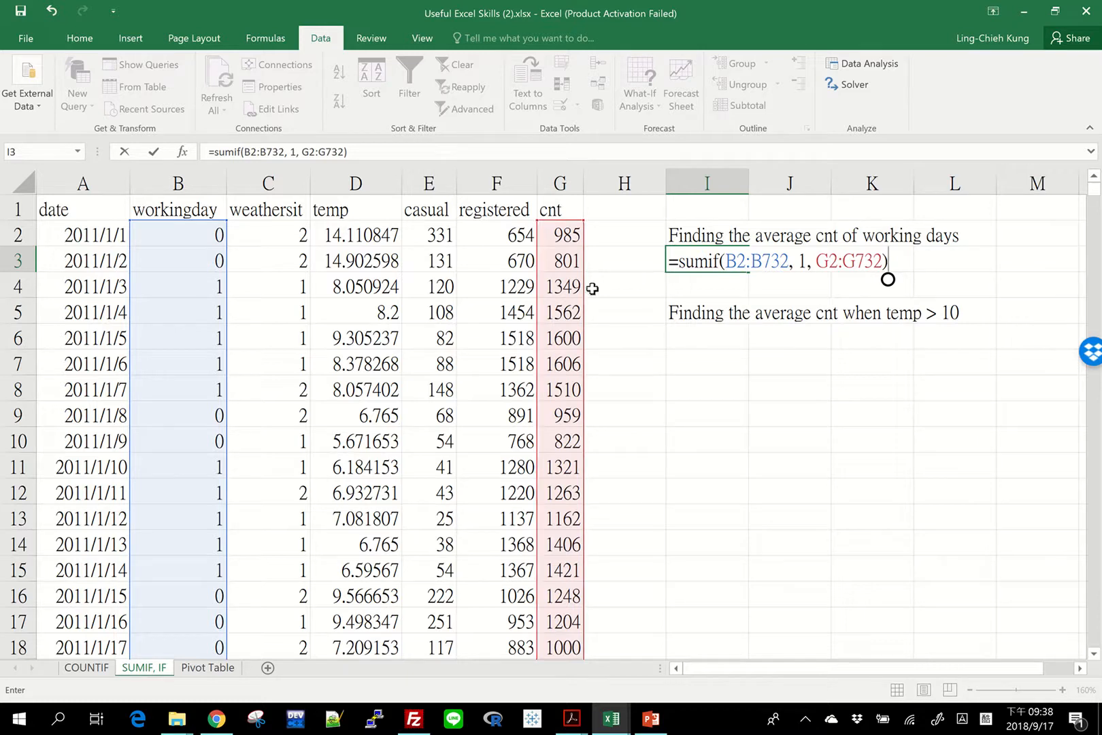
key("Return")
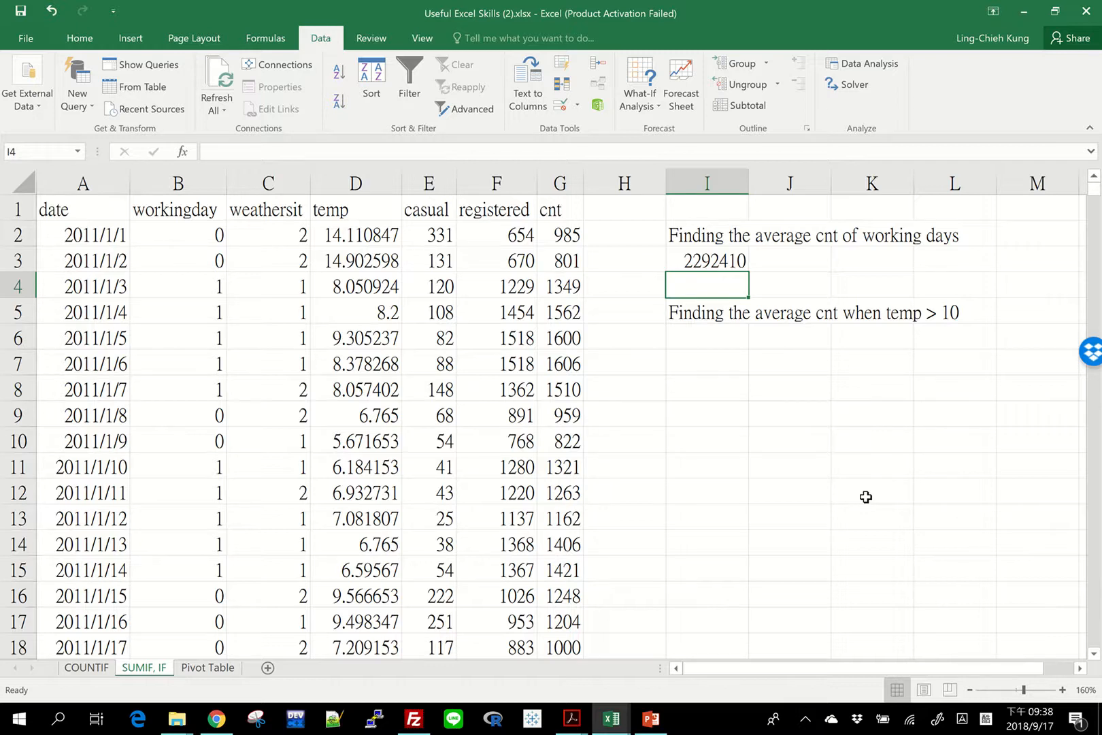
Start a COUNTIF formula in cell J3, beside the sum, correcting the function name to countif.
key("Up")
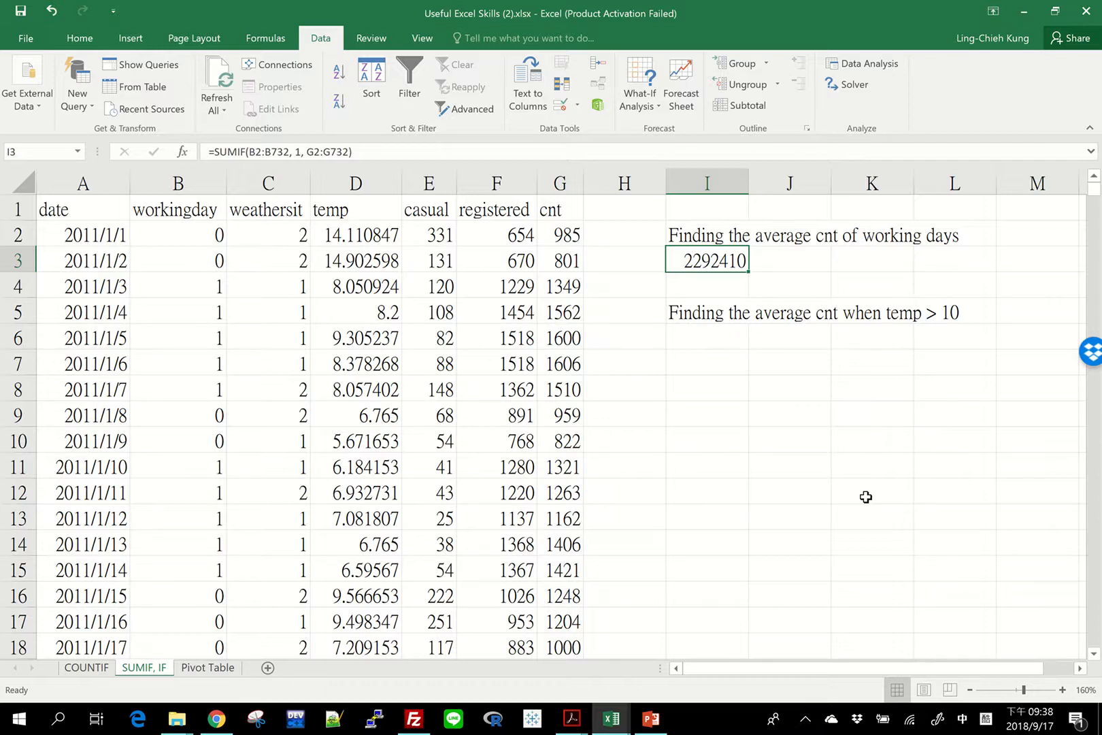
key("Right")
key("Left")
key("Right")
type("=ㄙㄧ")
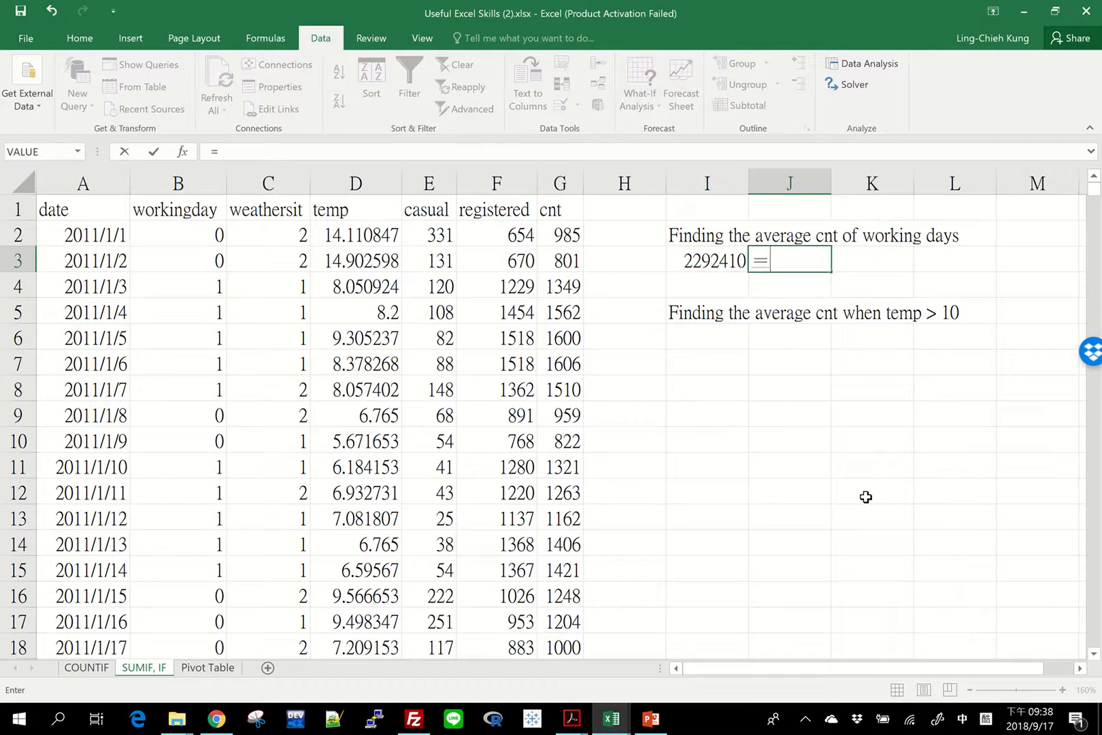
key("BackSpace")
key("shift")
type("=counfi")
key("BackSpace")
key("BackSpace")
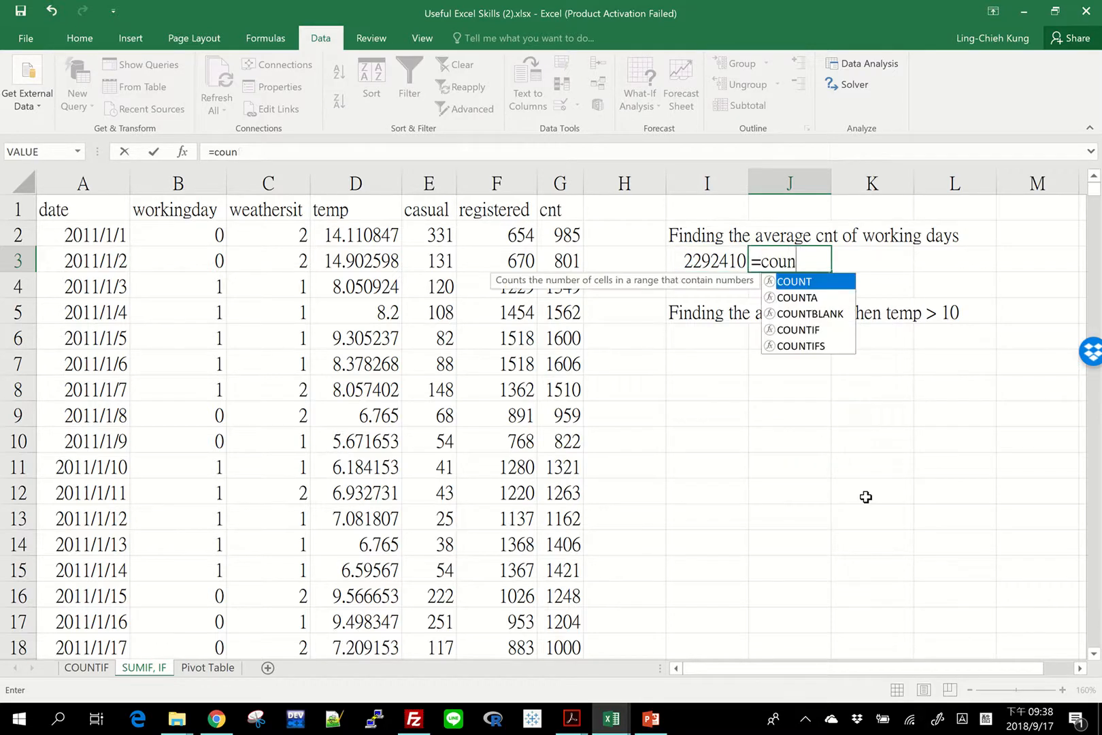
type("tig(")
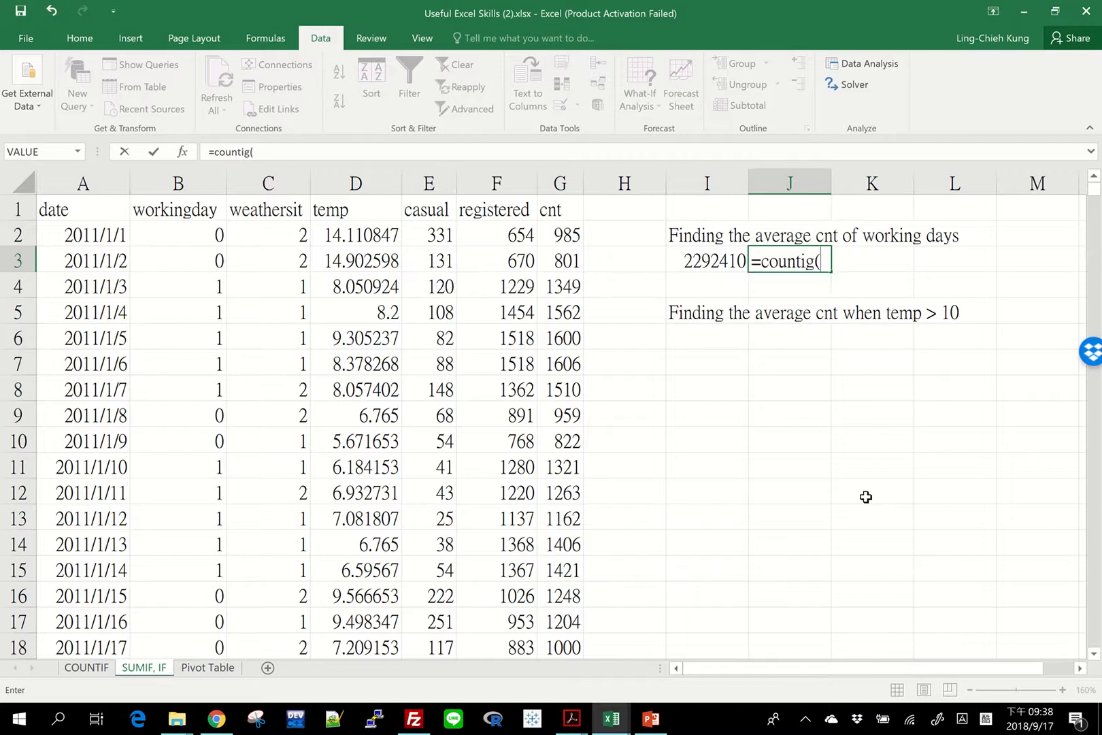
key("BackSpace")
key("BackSpace")
type("f(")
Complete the COUNTIF formula in J3 with the workingday range B2:B732 and the criterion 1.
left_click(191, 233)
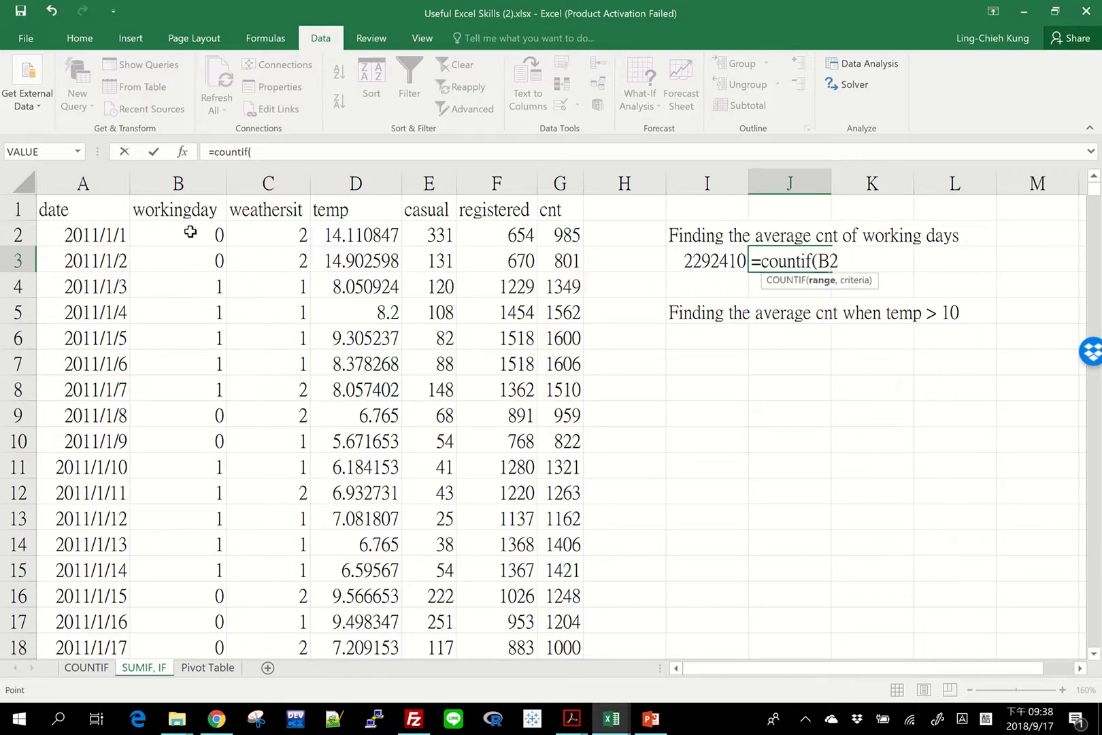
key("ctrl+shift+Down")
type(",")
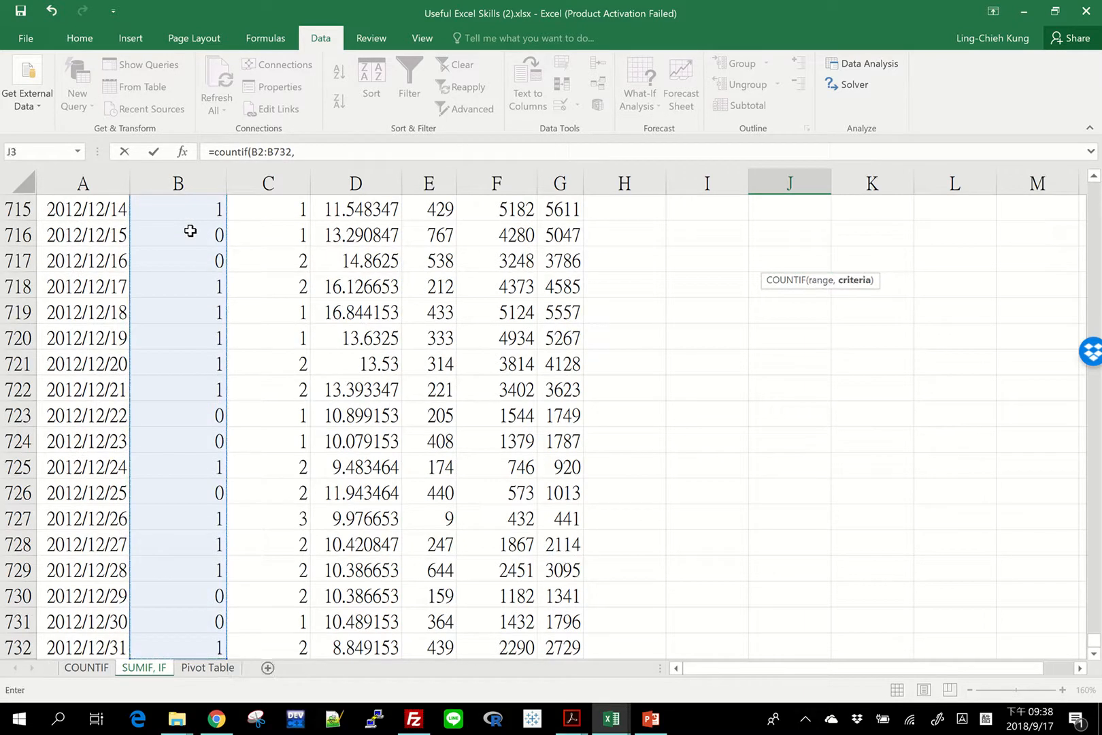
type(" 1")
key("Return")
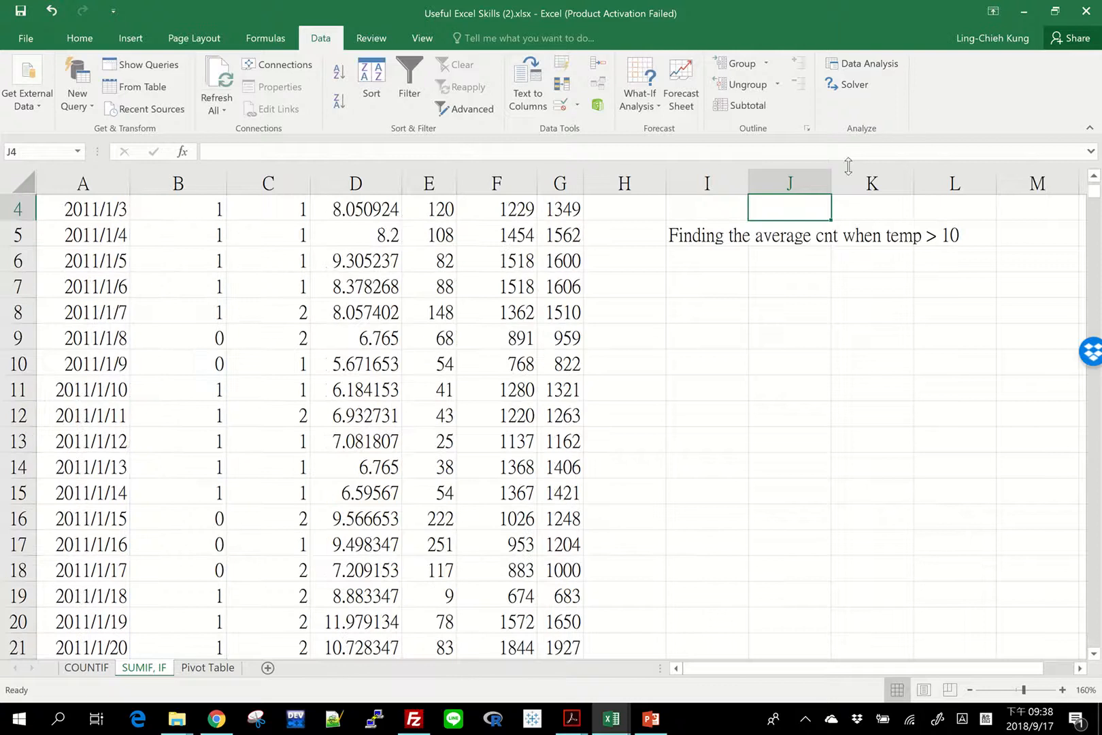
Calculate the working-day average in cell K3 with the formula =I3/J3.
scroll(827, 376, "up", 1)
left_click(794, 266)
left_click(872, 261)
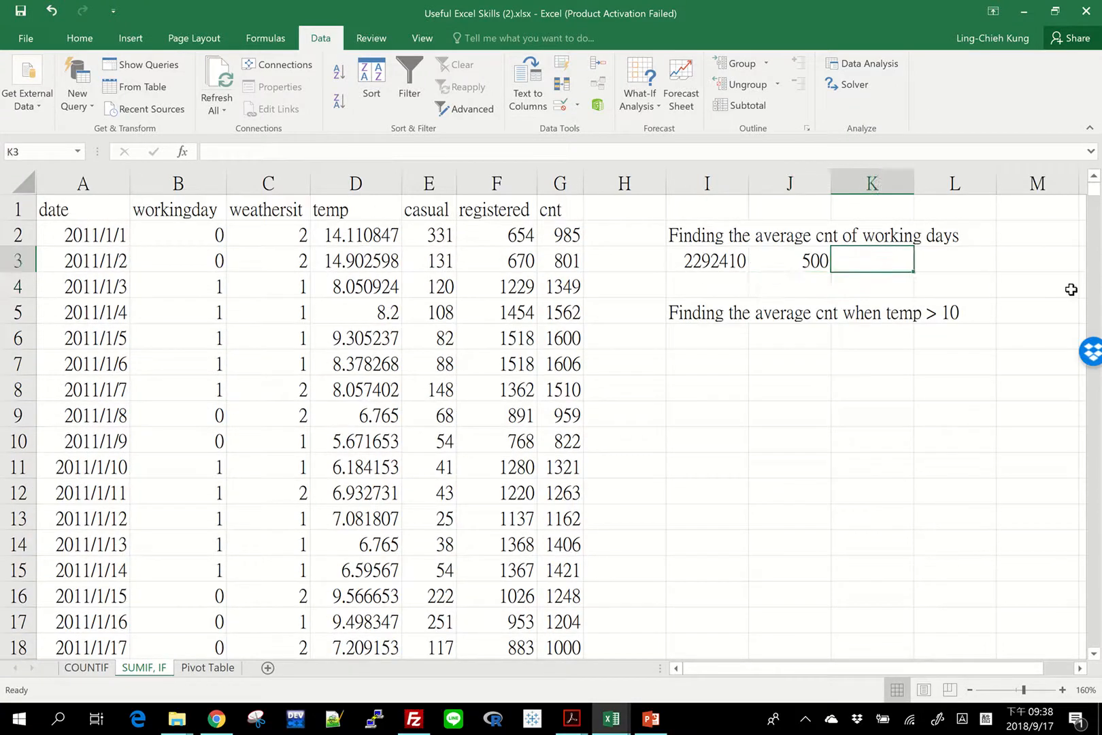
type("=I3/J3")
key("Return")
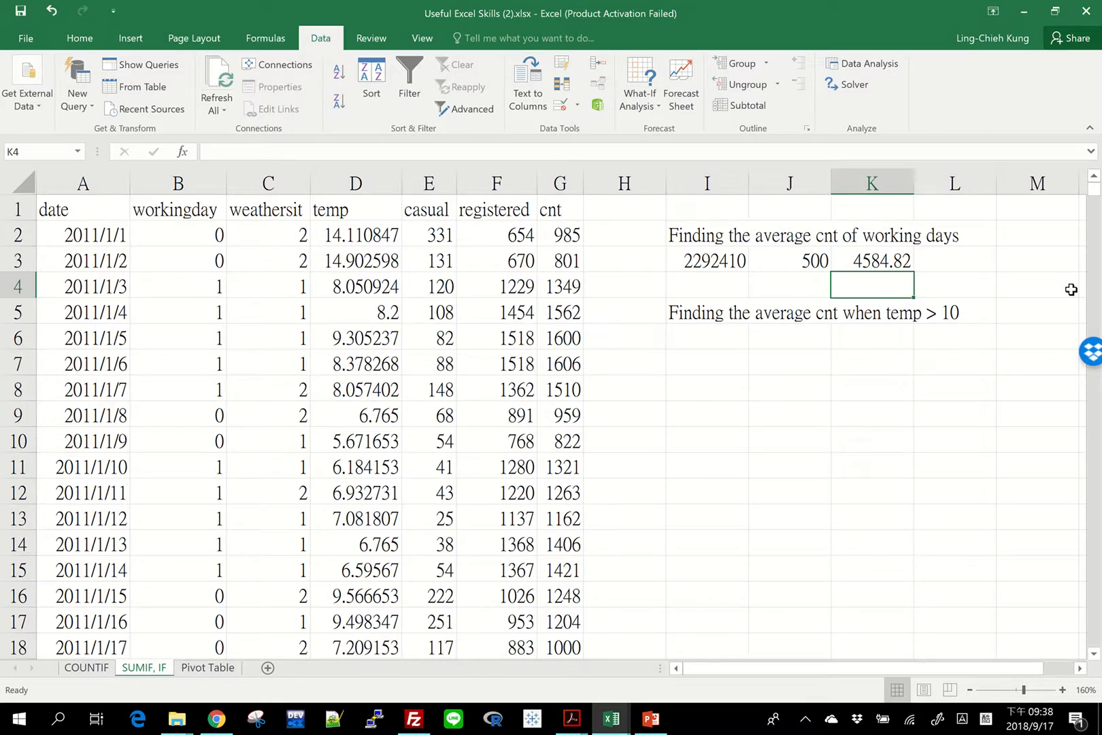
Calculate the same average directly in cell L3 with =averageif(B2:B732, 1, G2:G732).
key("Up")
key("Right")
type("=")
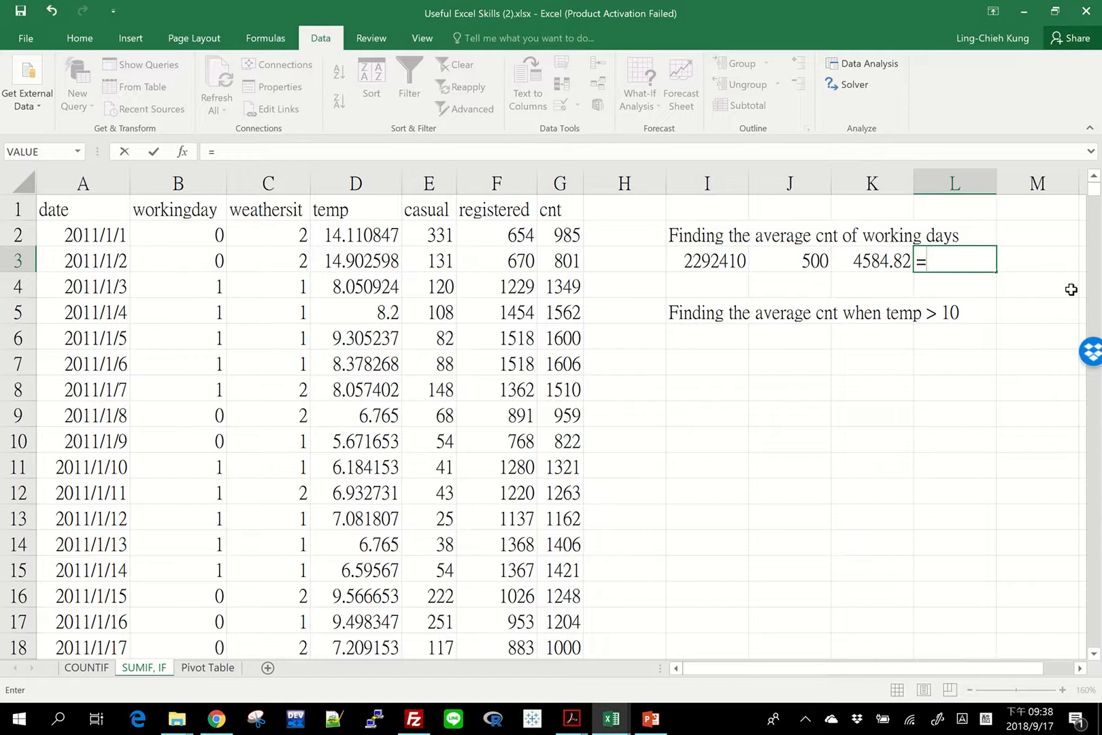
type("average")
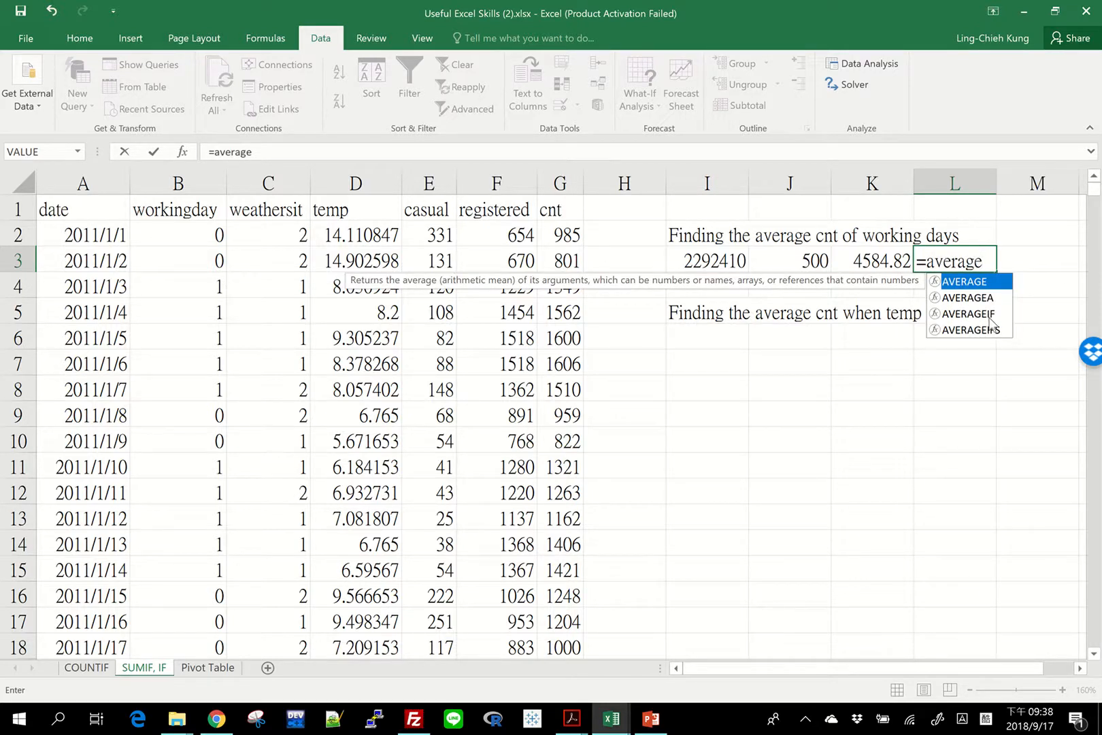
type("if(")
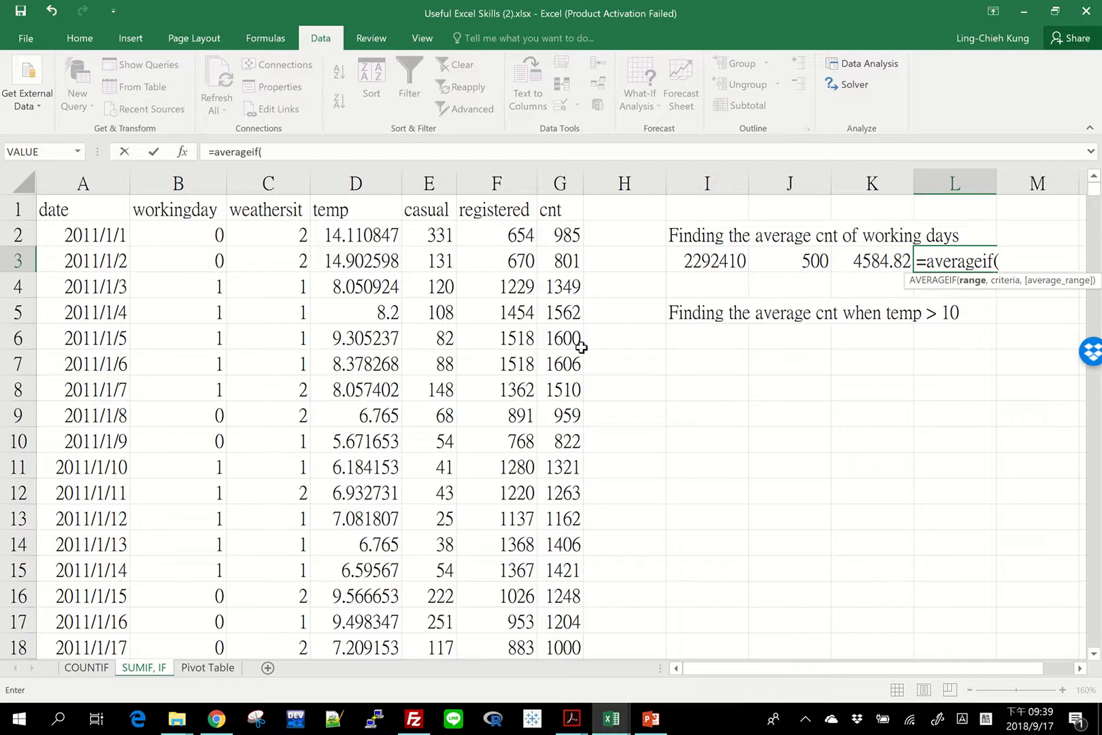
left_click(176, 233)
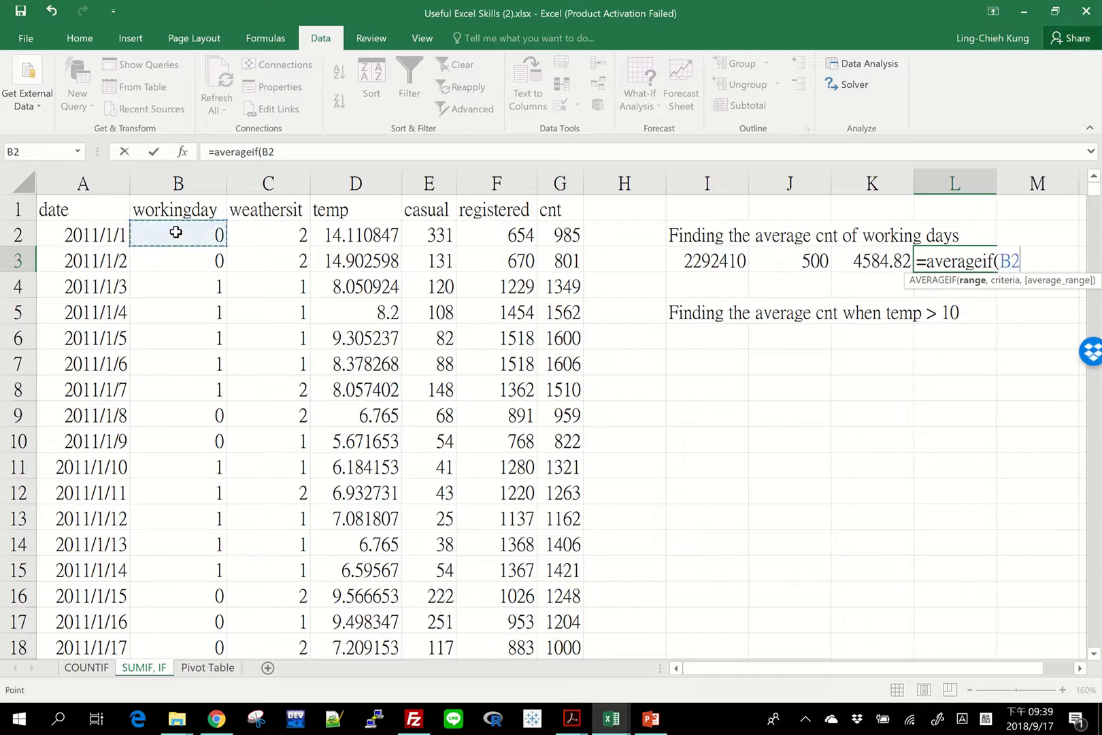
key("ctrl+shift+Down")
type(",")
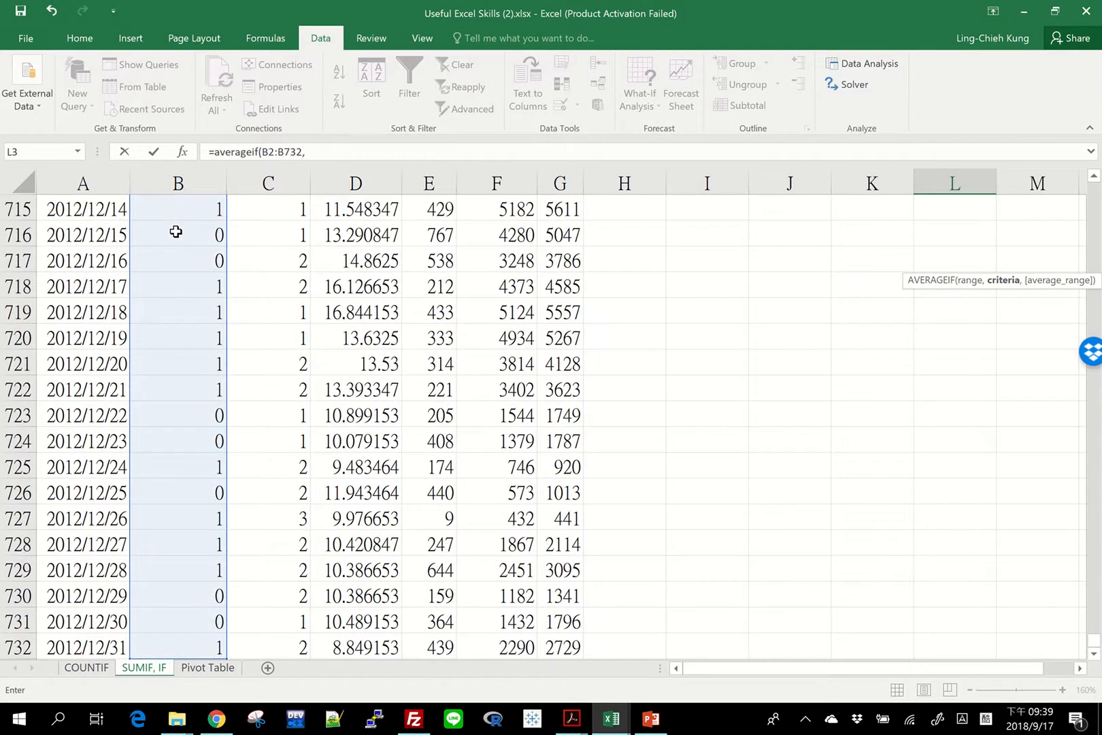
type(" 1,")
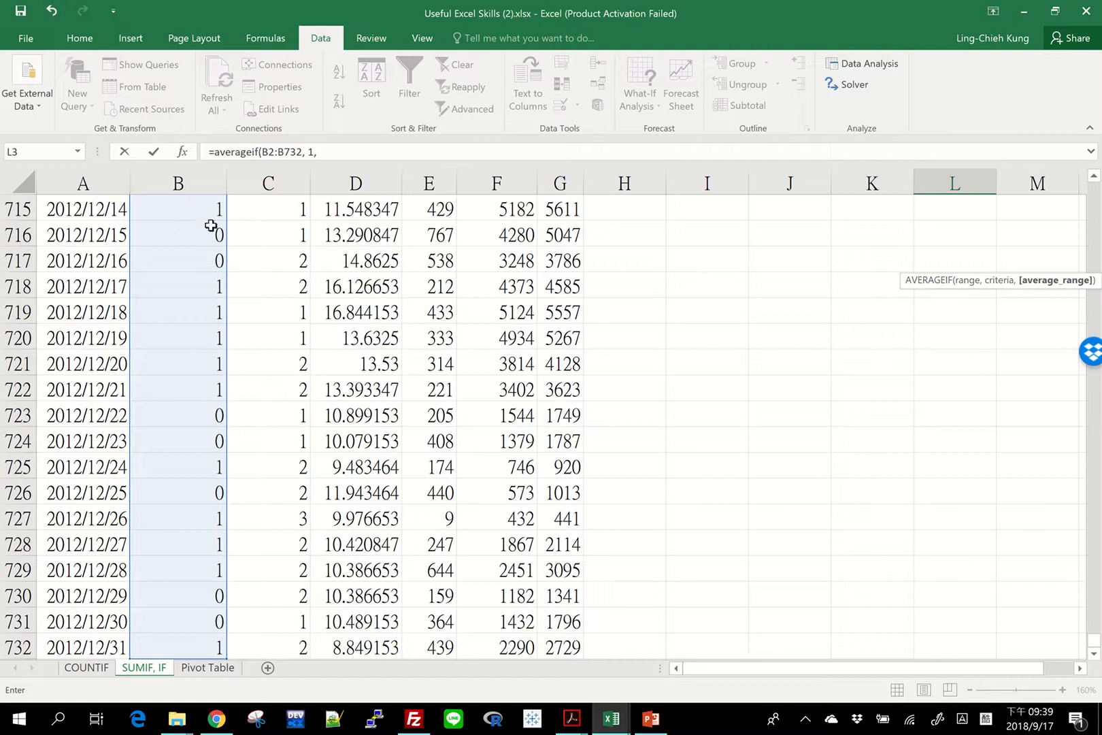
left_click(570, 647)
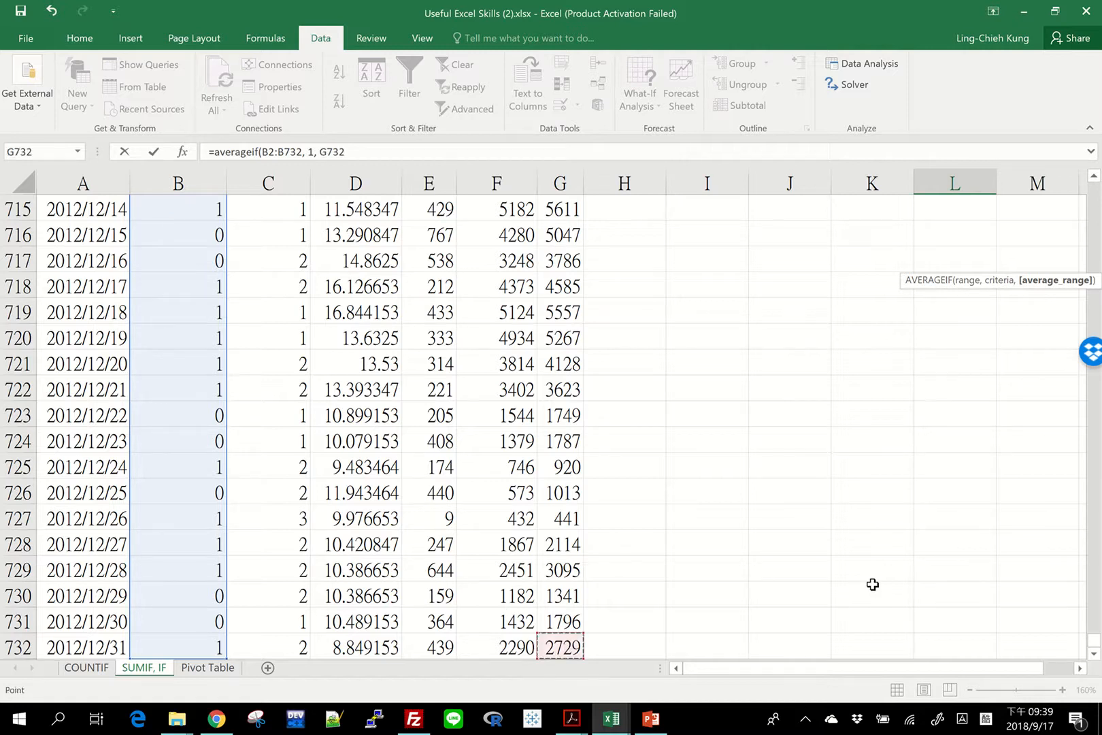
key("ctrl+shift+Up")
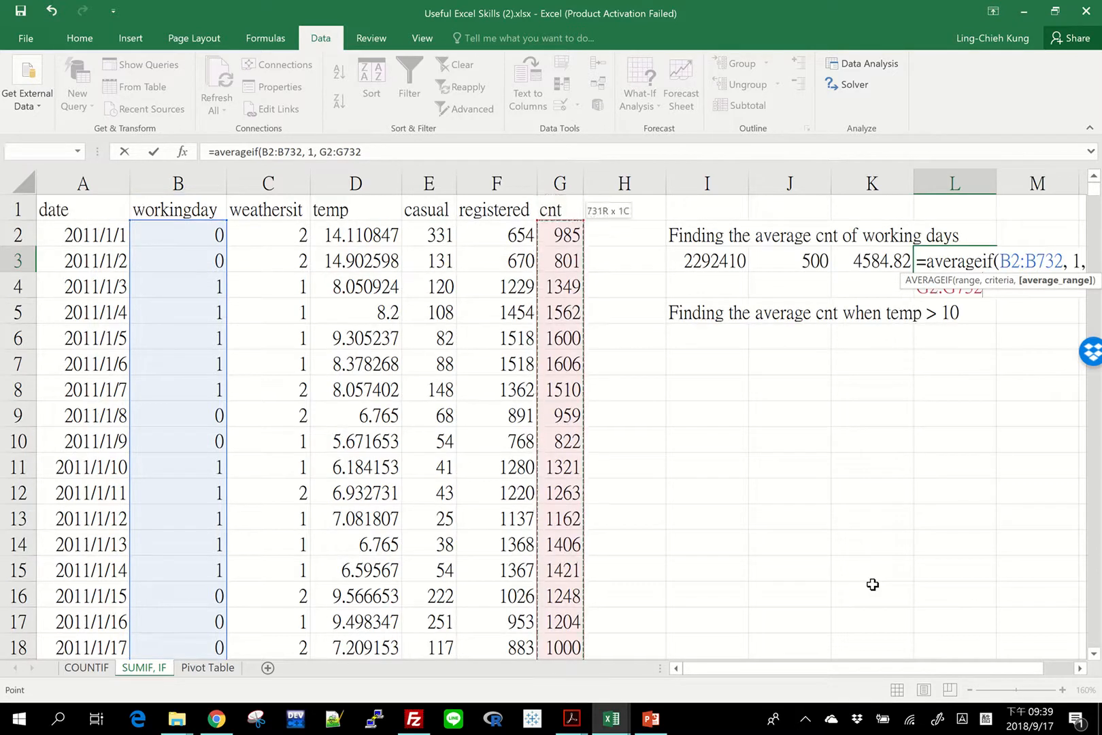
key("Return")
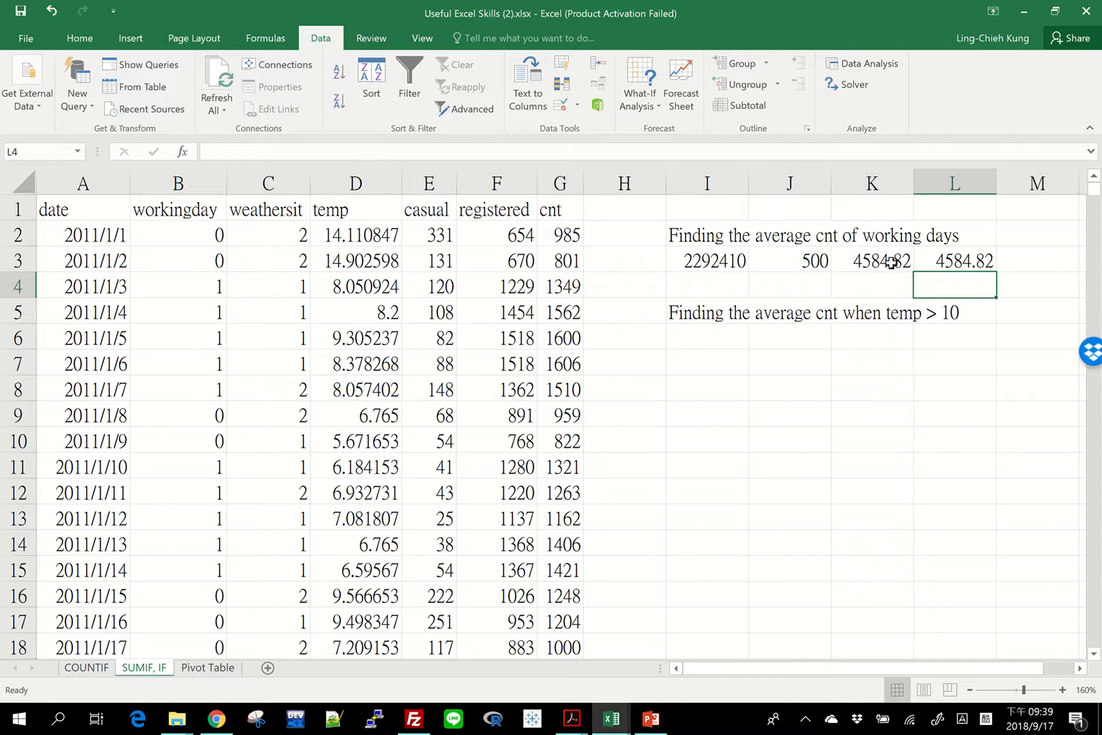
Compare the two averages in K3 and L3, and select cell I6 below the temp > 10 heading.
left_click_drag(892, 262, 953, 262)
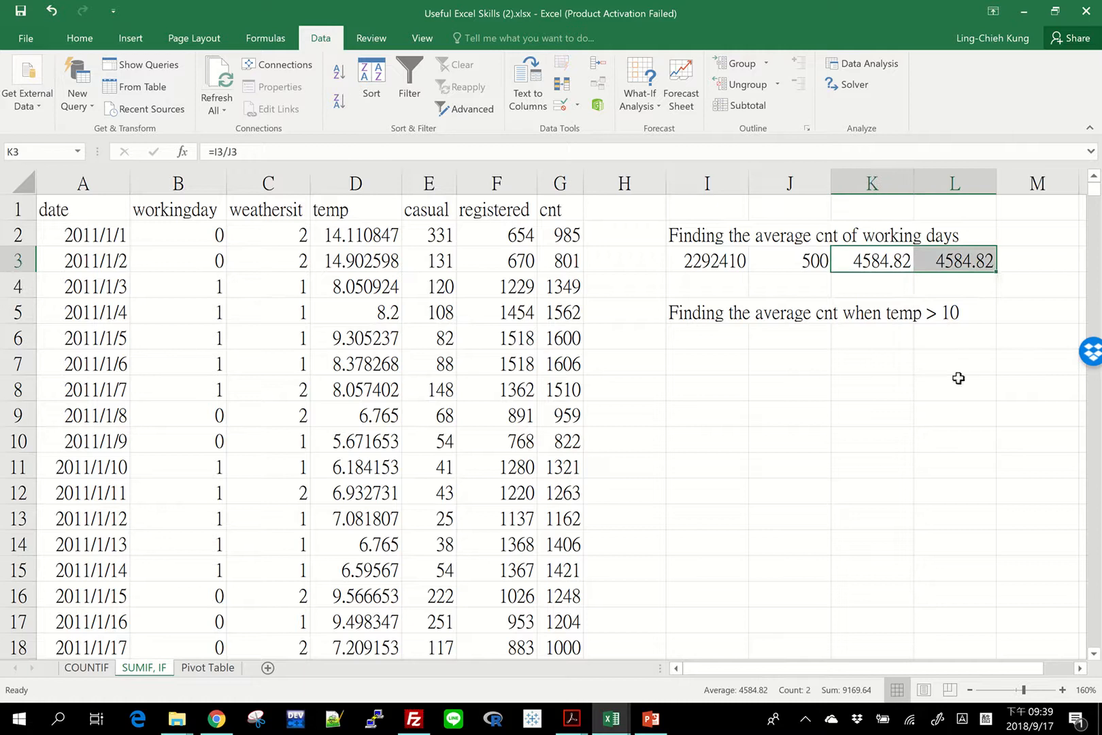
left_click(948, 257)
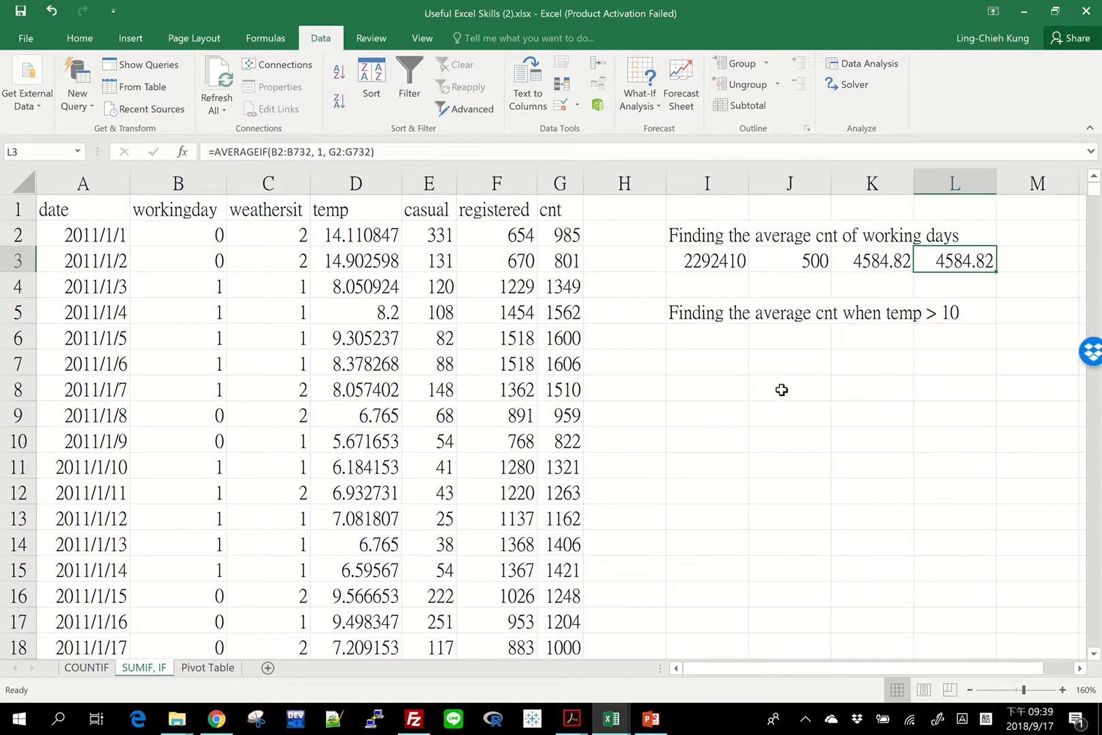
left_click(716, 336)
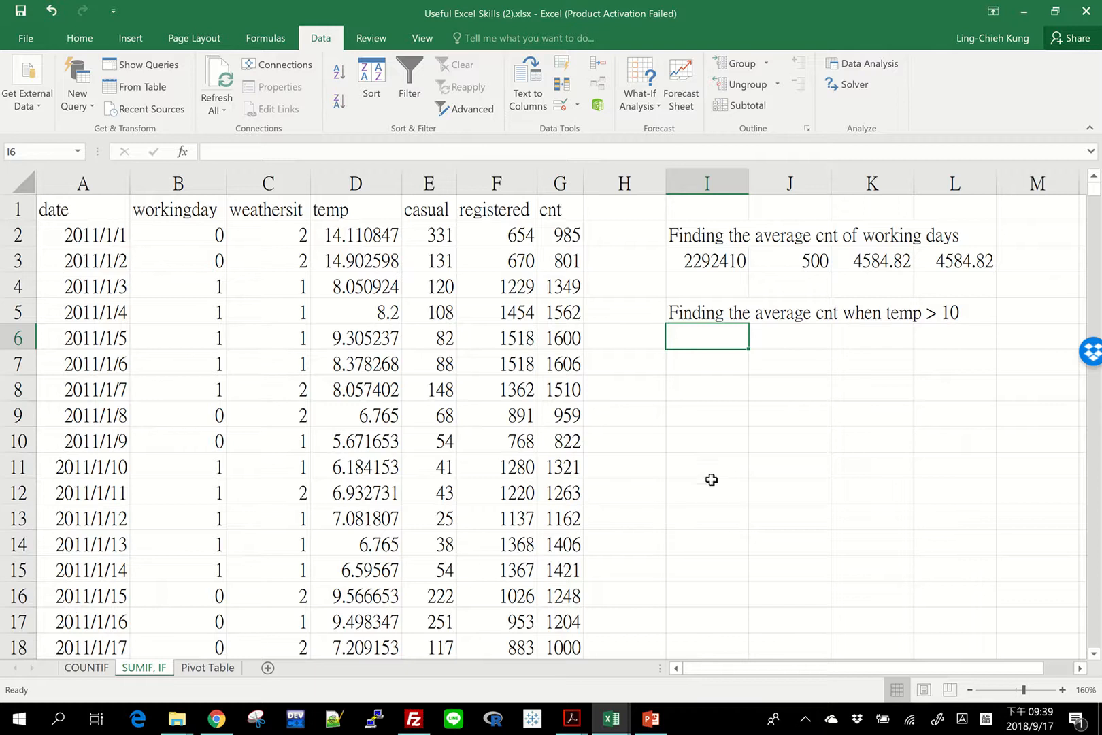
Begin an AVERAGEIF formula in cell I6 with the temp range D2:D732 and the criterion "> 10".
left_click_drag(372, 238, 379, 519)
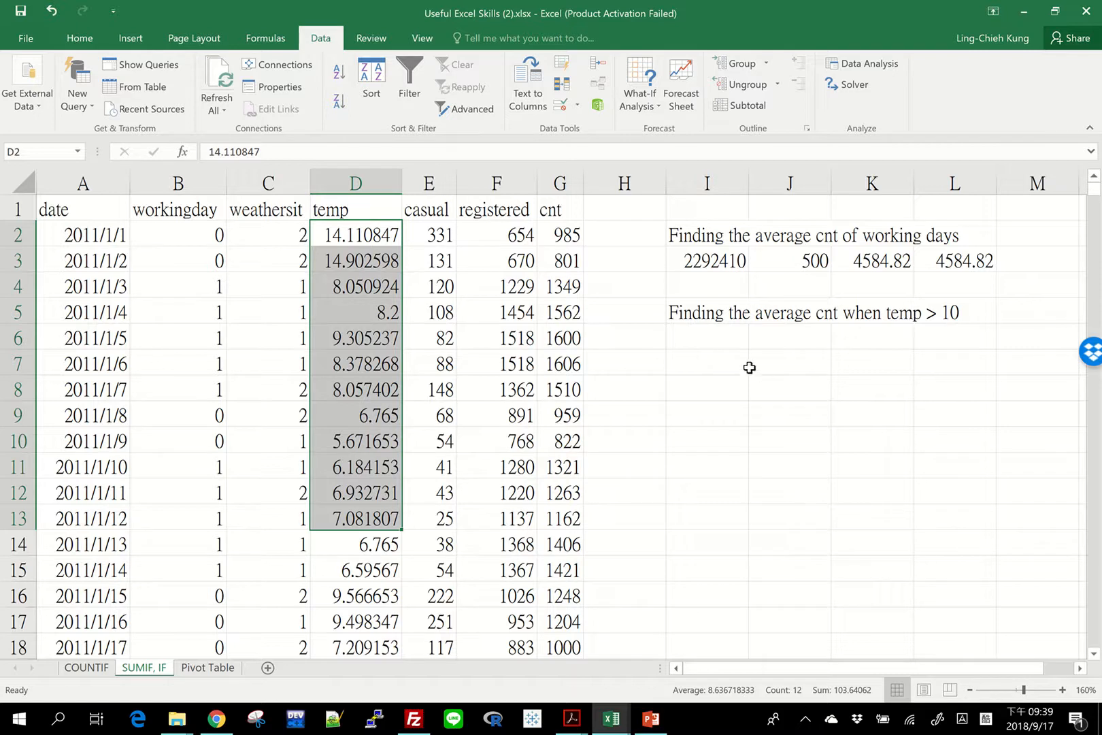
left_click(715, 338)
type("=aver")
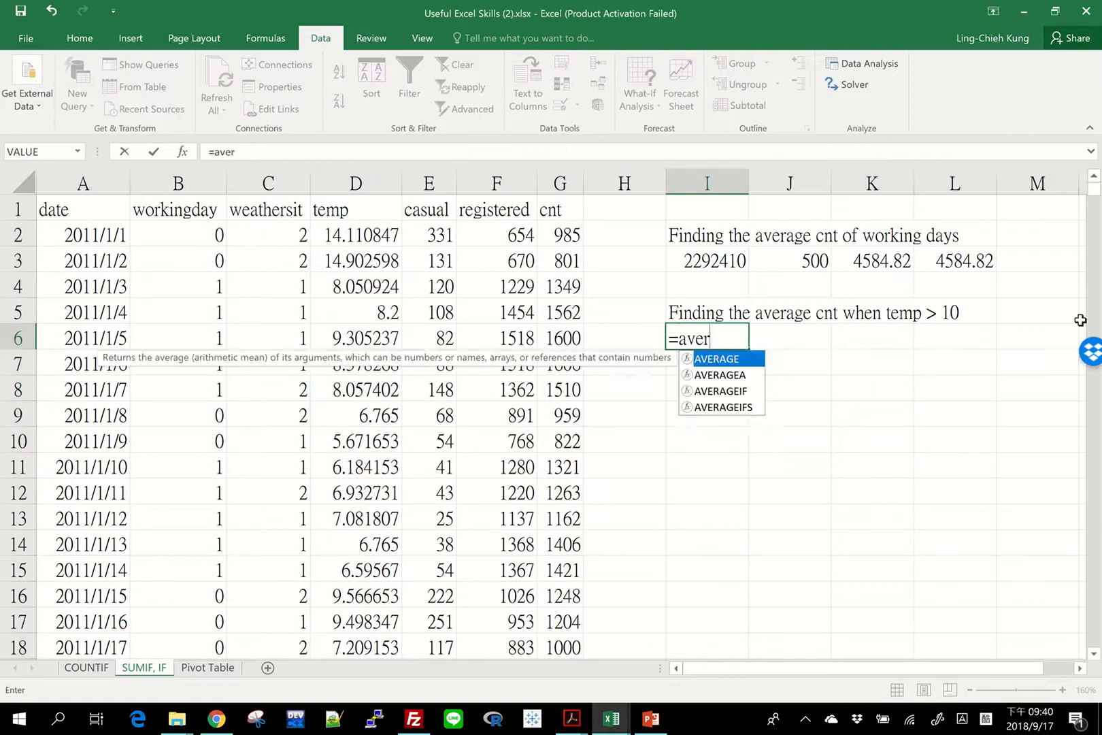
type("ageif(")
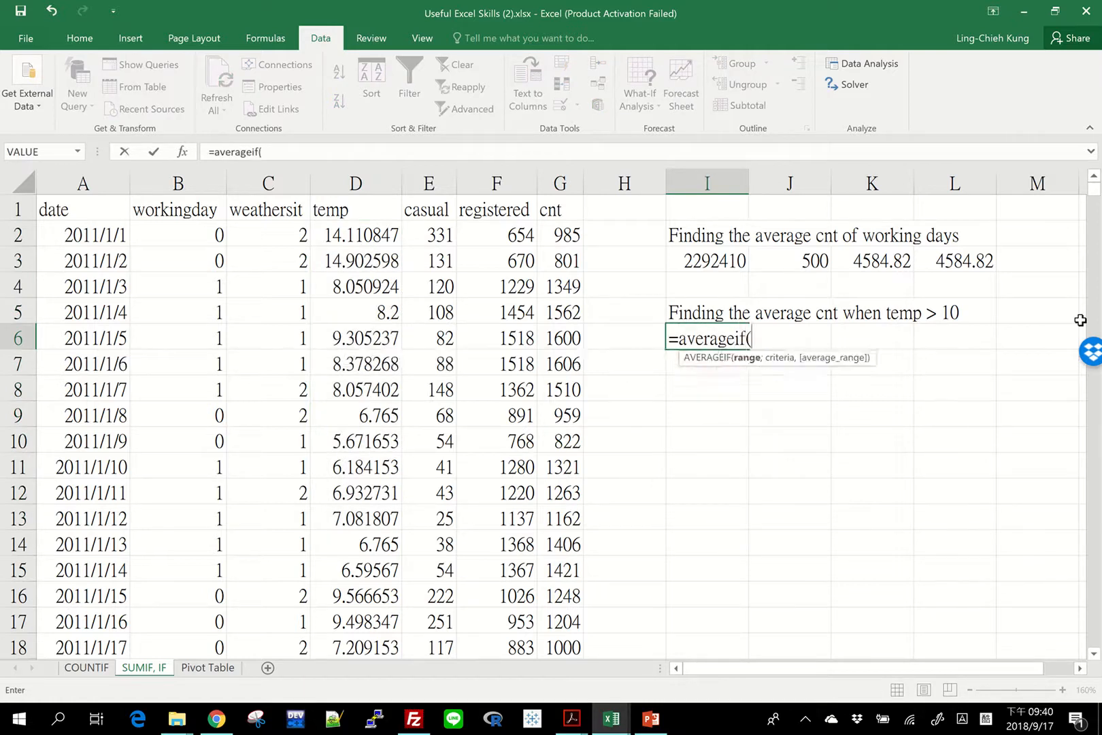
left_click(360, 234)
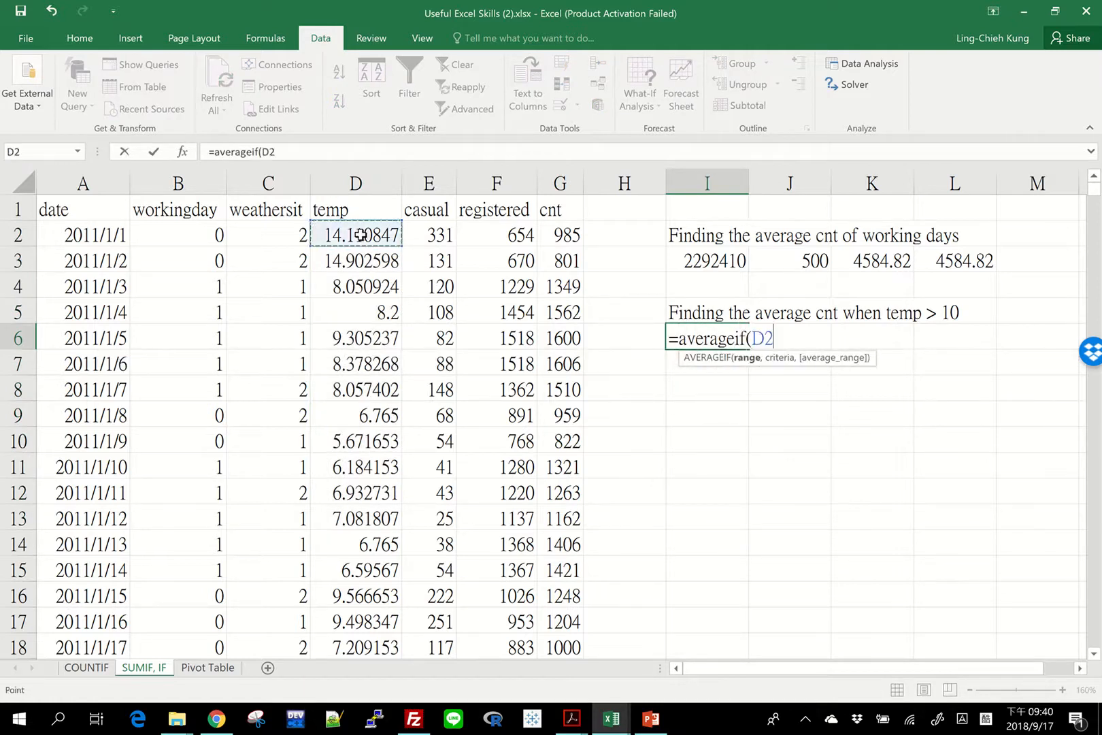
key("ctrl+shift+Down")
type(",")
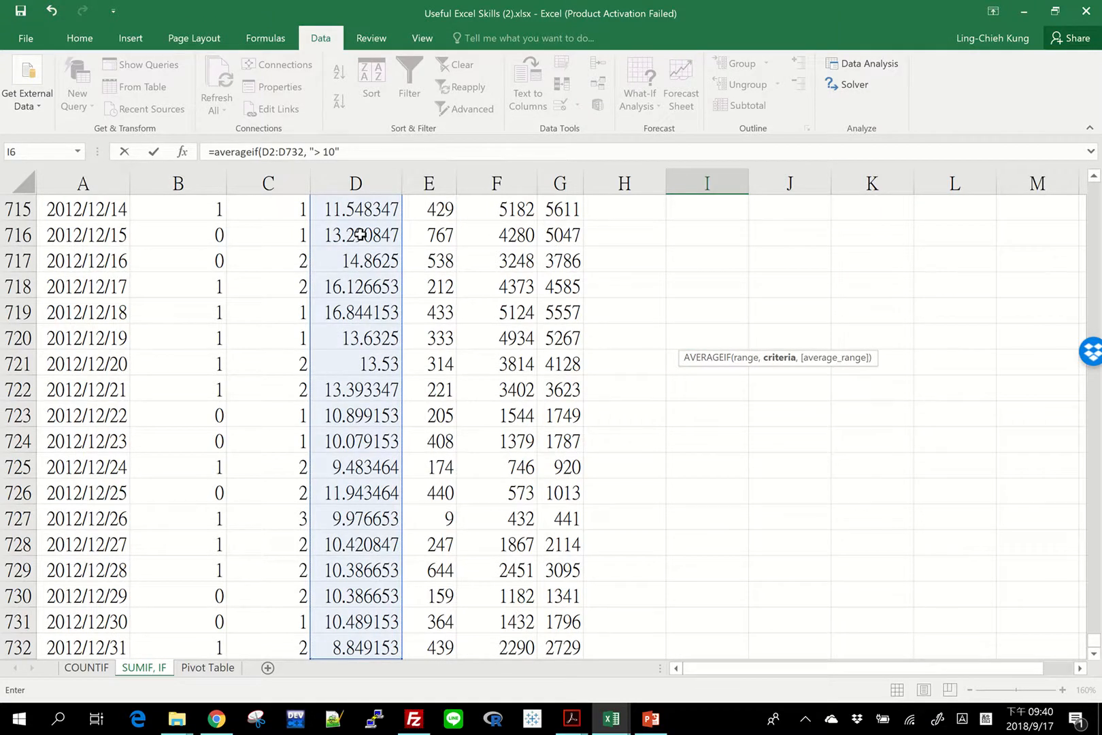
type("\"> 10\",")
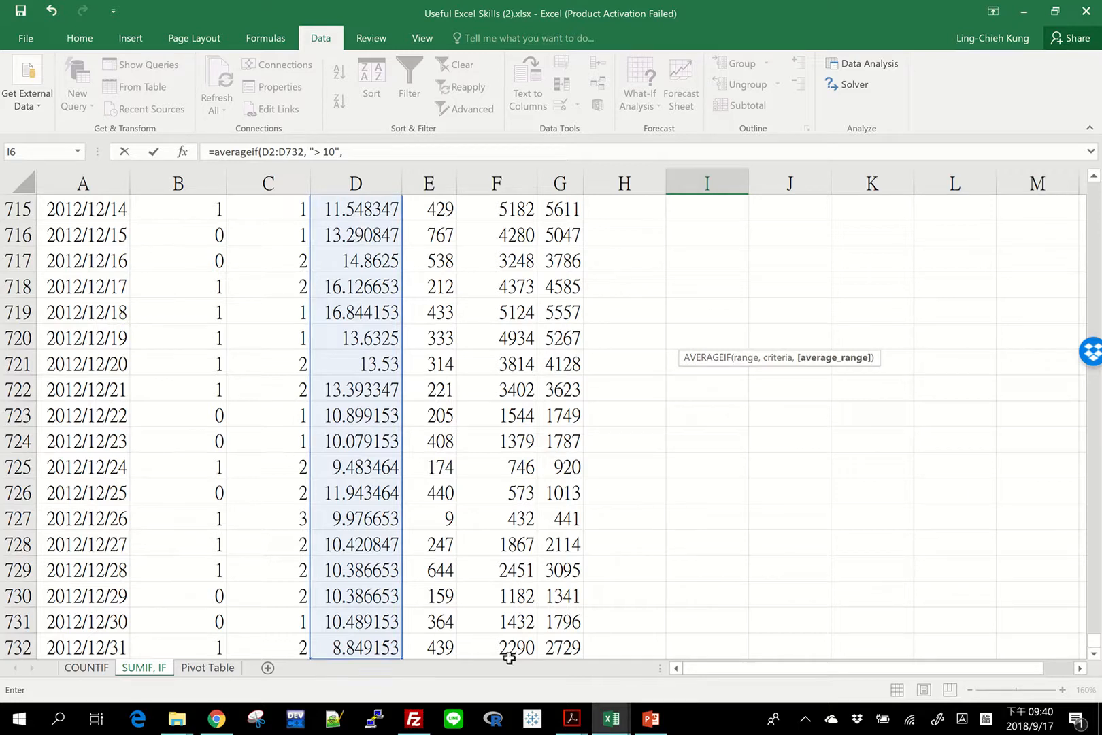
Complete the AVERAGEIF formula in I6 with the cnt values G2:G732 as the average range.
left_click(564, 646)
key("ctrl+shift+Up")
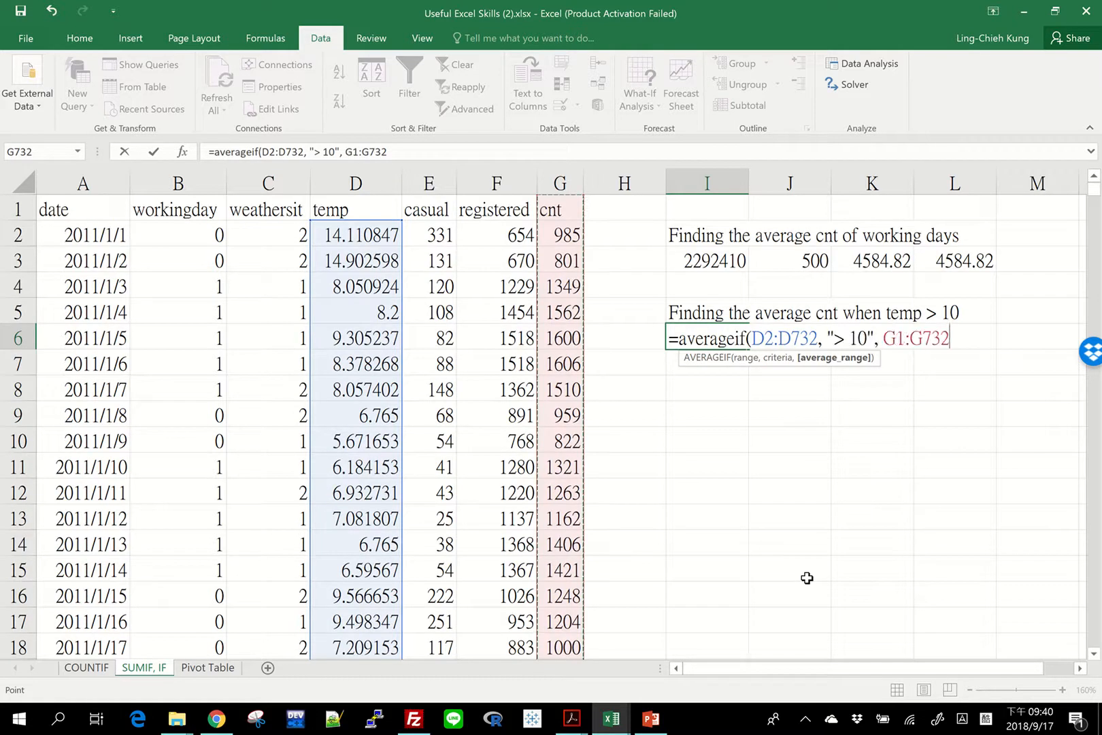
key("shift+Down")
type(")")
key("Return")
key("Return")
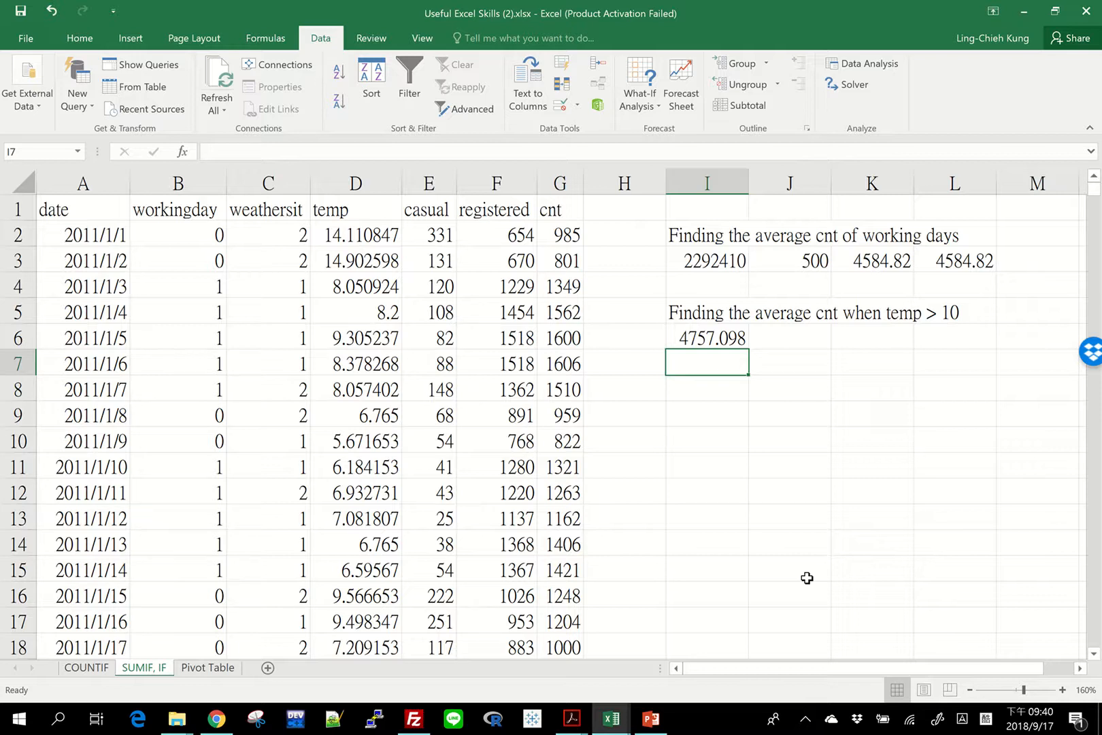
Sum cnt for temp above 10 in cell I7 with =sumif(D2:D732, "> 10", G2:G732).
type("=sumif(")
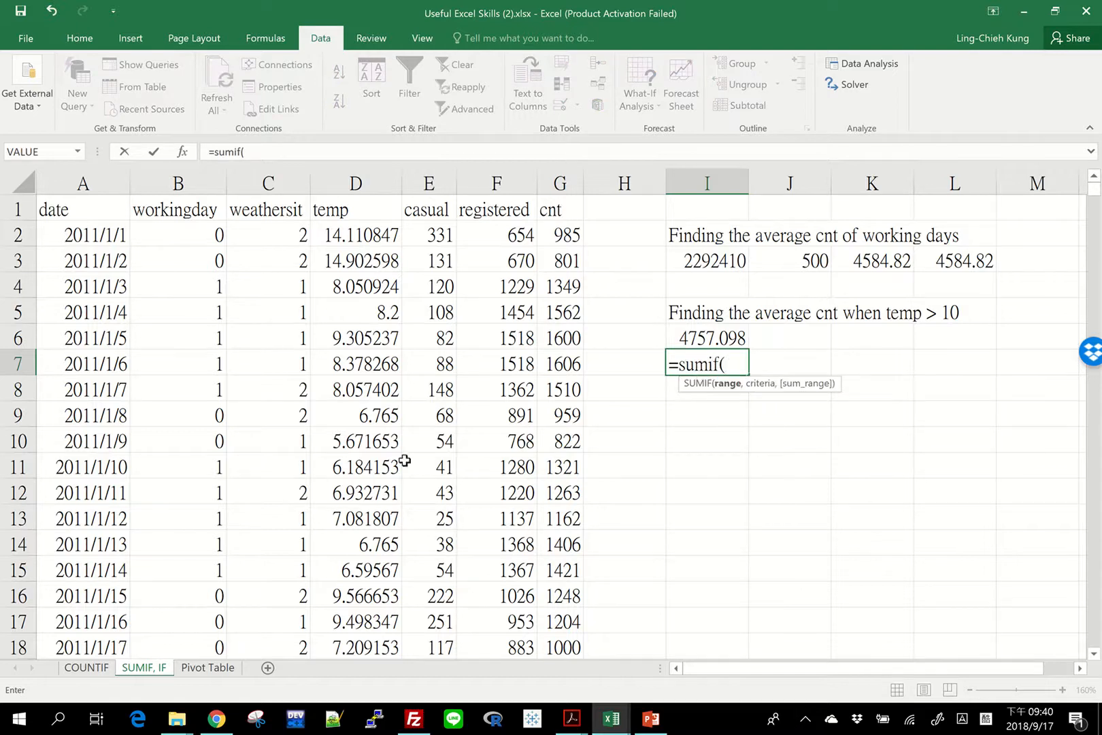
left_click(372, 237)
key("ctrl+shift+Down")
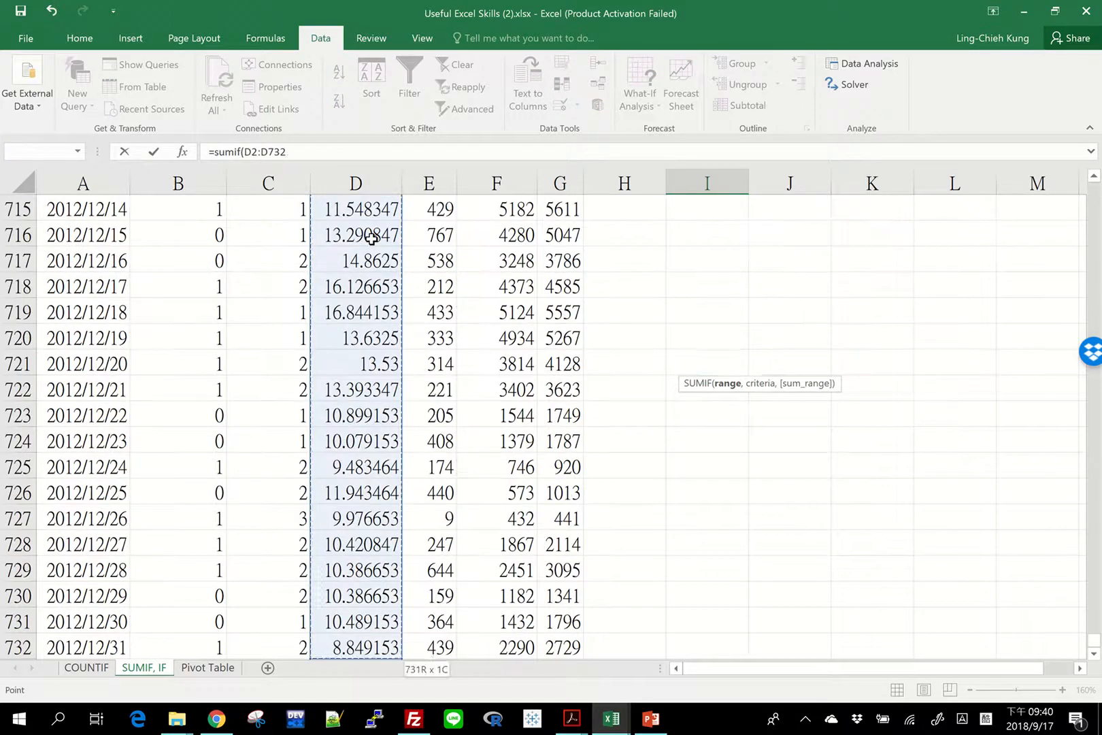
type(", \"> 1")
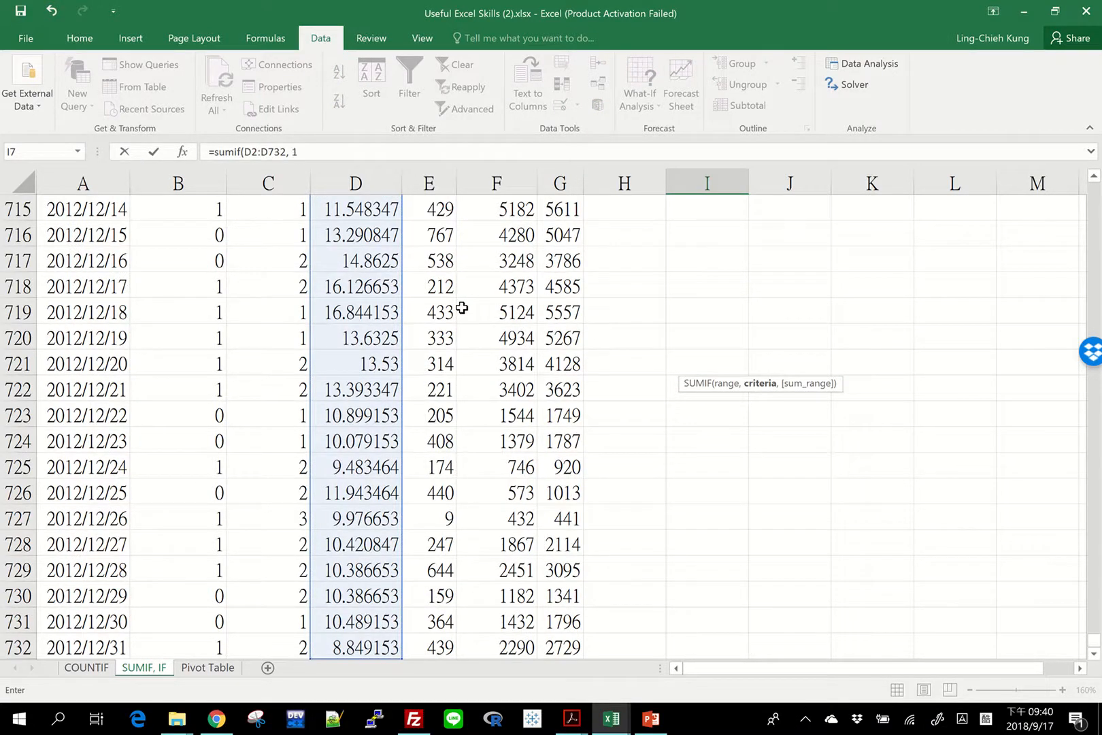
type("0\",")
left_click(562, 643)
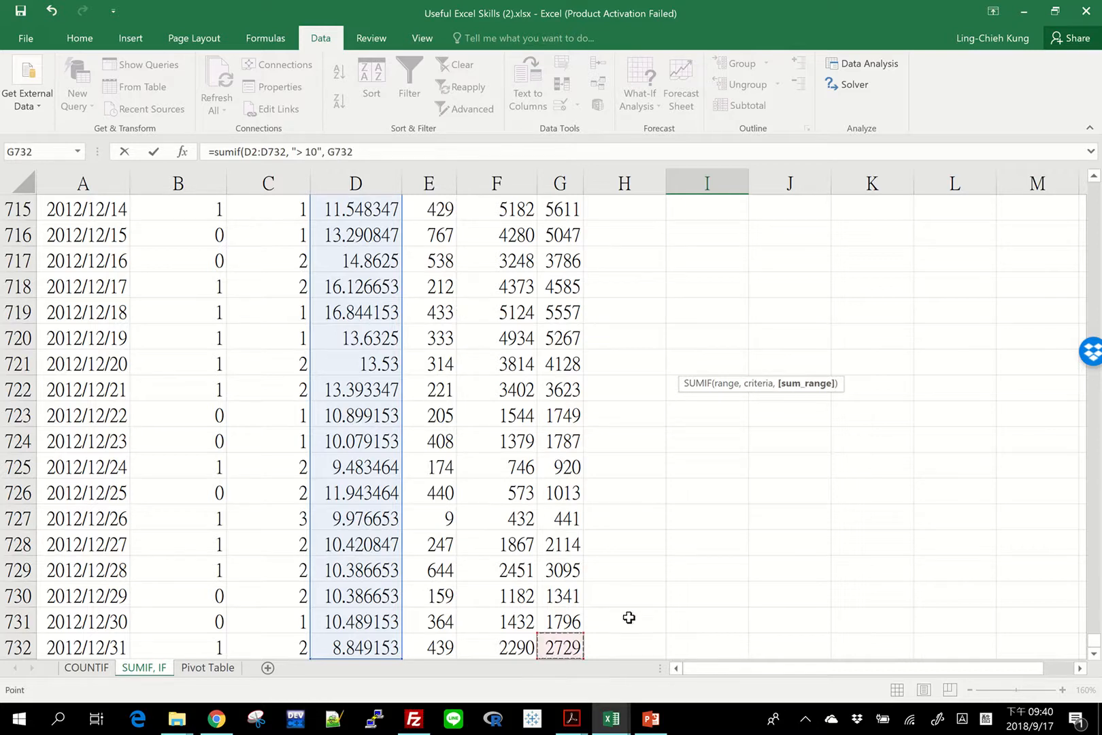
key("ctrl+shift+Up")
key("shift+Down")
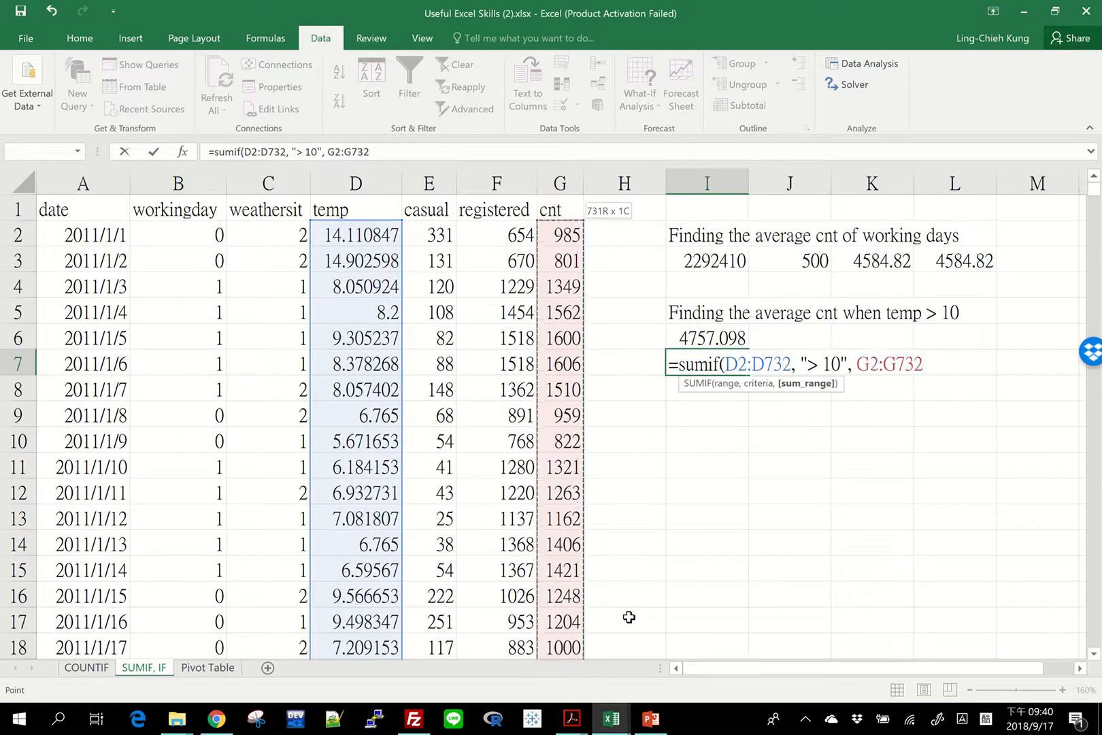
key("Return")
Count the days with temp above 10 in cell J7 with =countif(D2:D732, "> 10").
key("Up")
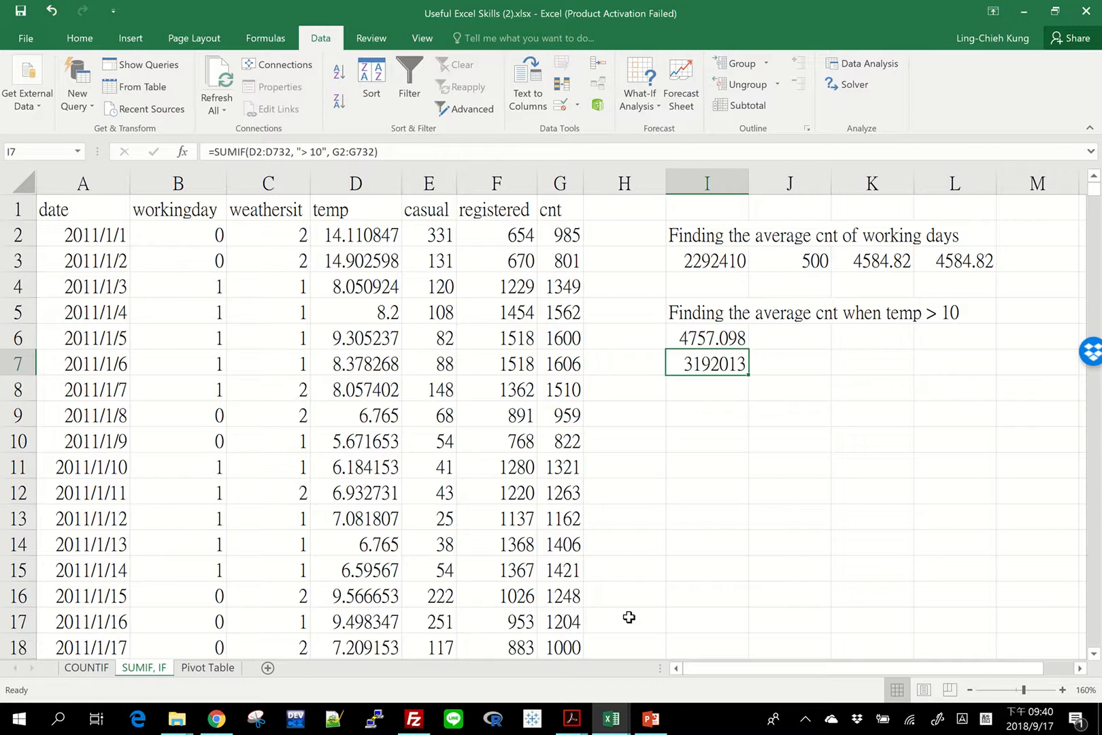
key("Right")
type("=co")
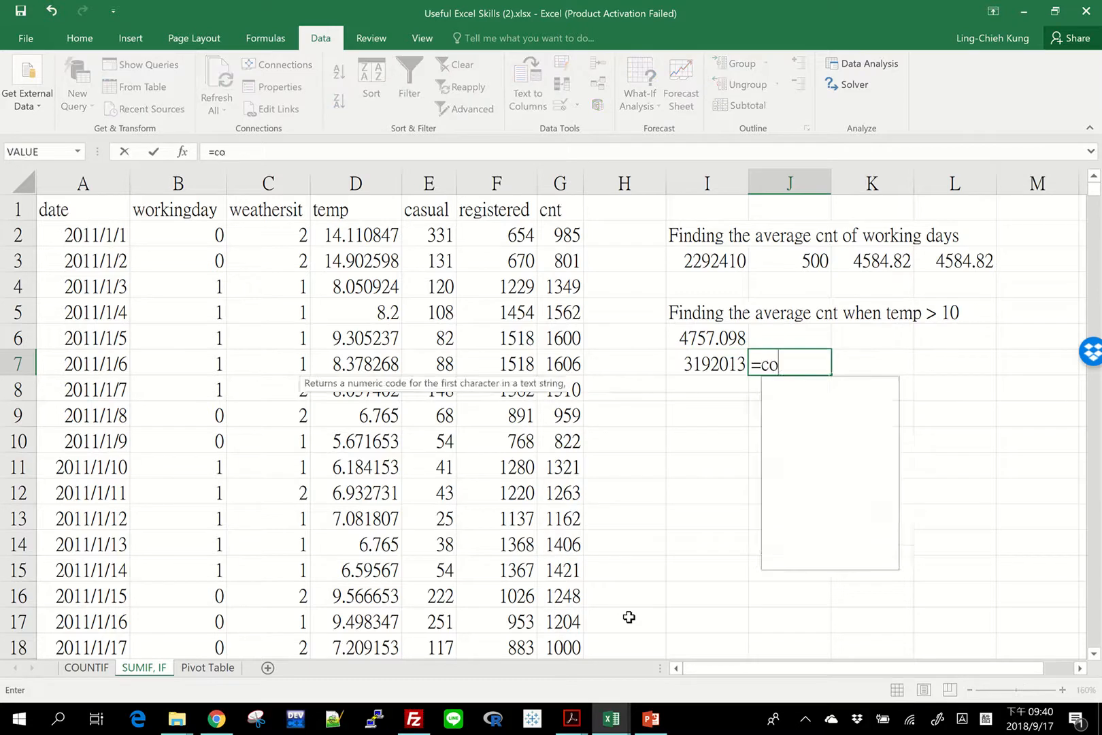
type("untif(")
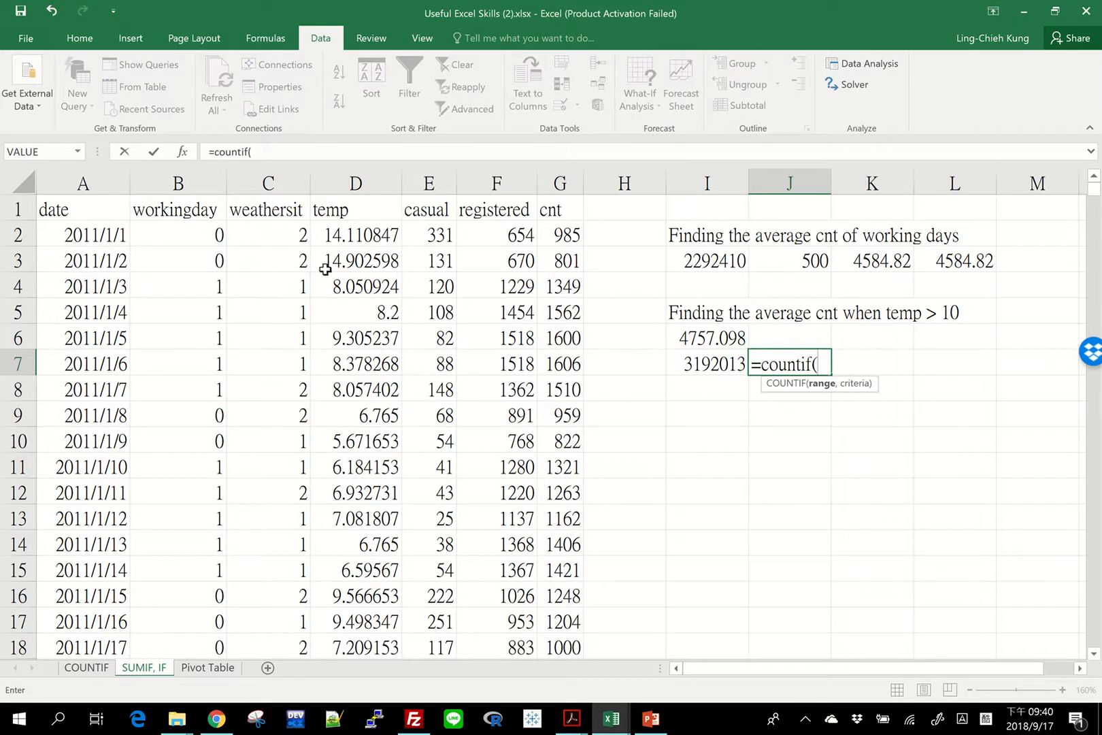
left_click(347, 235)
key("ctrl+shift+Down")
type(",")
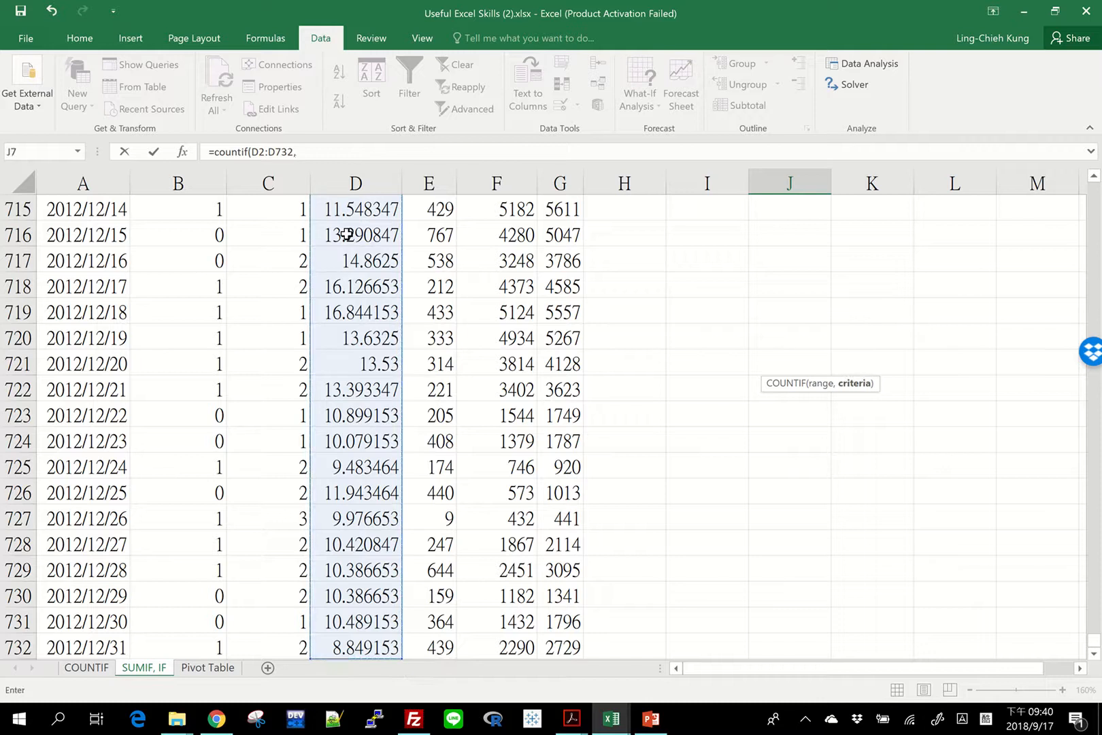
type(" \"> 10\")")
key("Return")
Calculate the temp > 10 average in cell K7 with =i7/j7 and compare it with the AVERAGEIF result in I6.
scroll(859, 358, "up", 3)
left_click(860, 361)
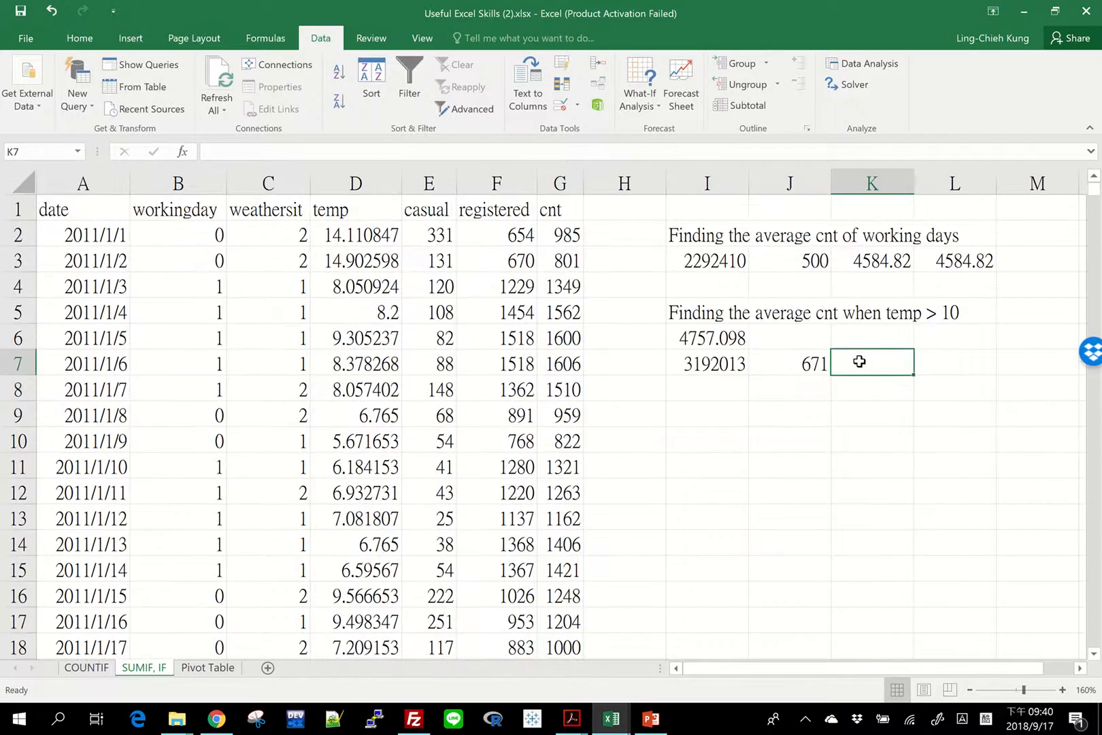
type("=i7/j7")
key("Return")
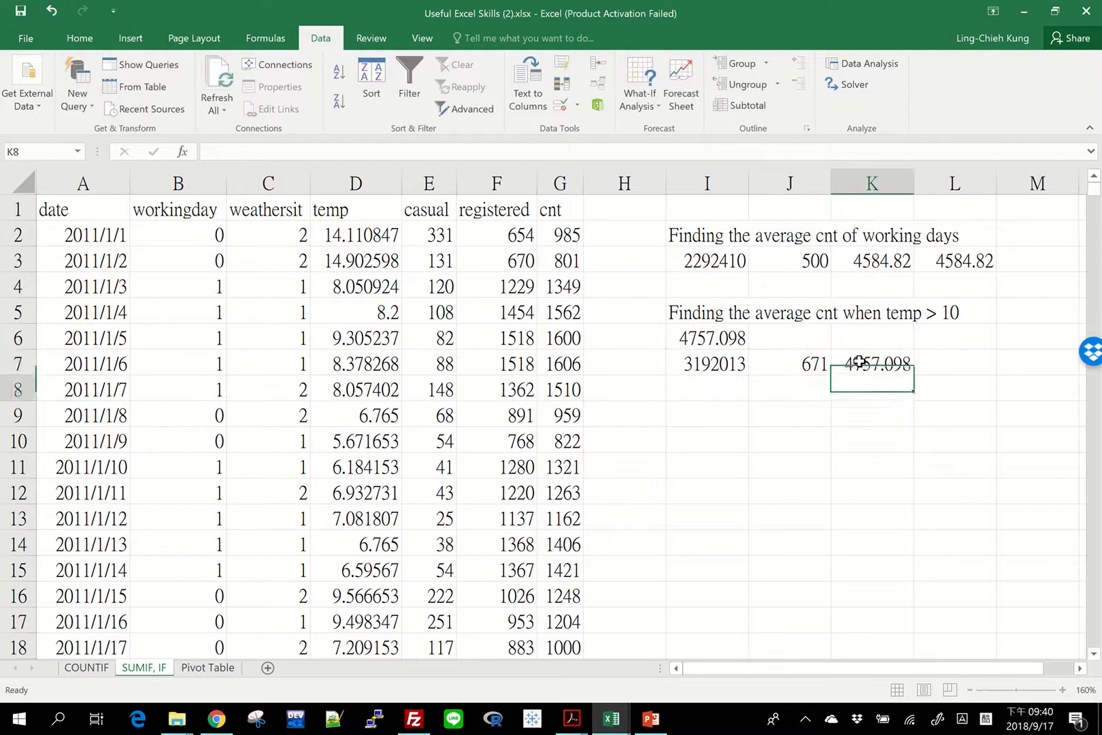
left_click(892, 370)
left_click(745, 338)
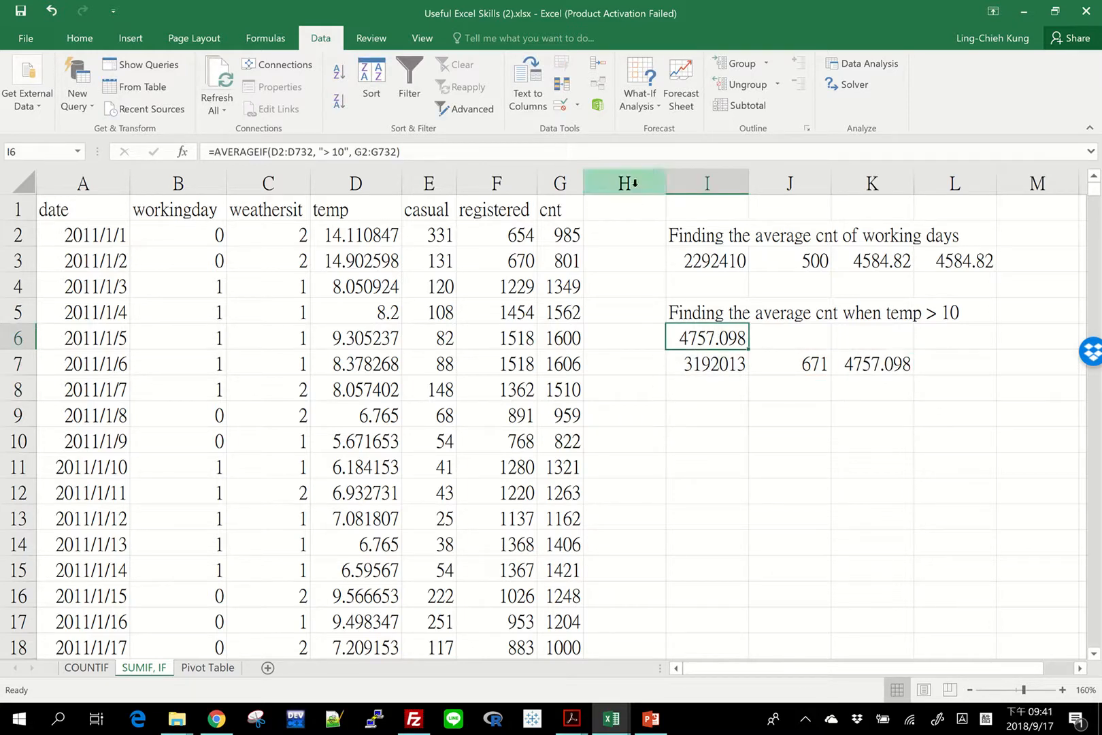
Insert two blank columns after the cnt column and widen both new columns, H and I.
left_click_drag(635, 185, 708, 185)
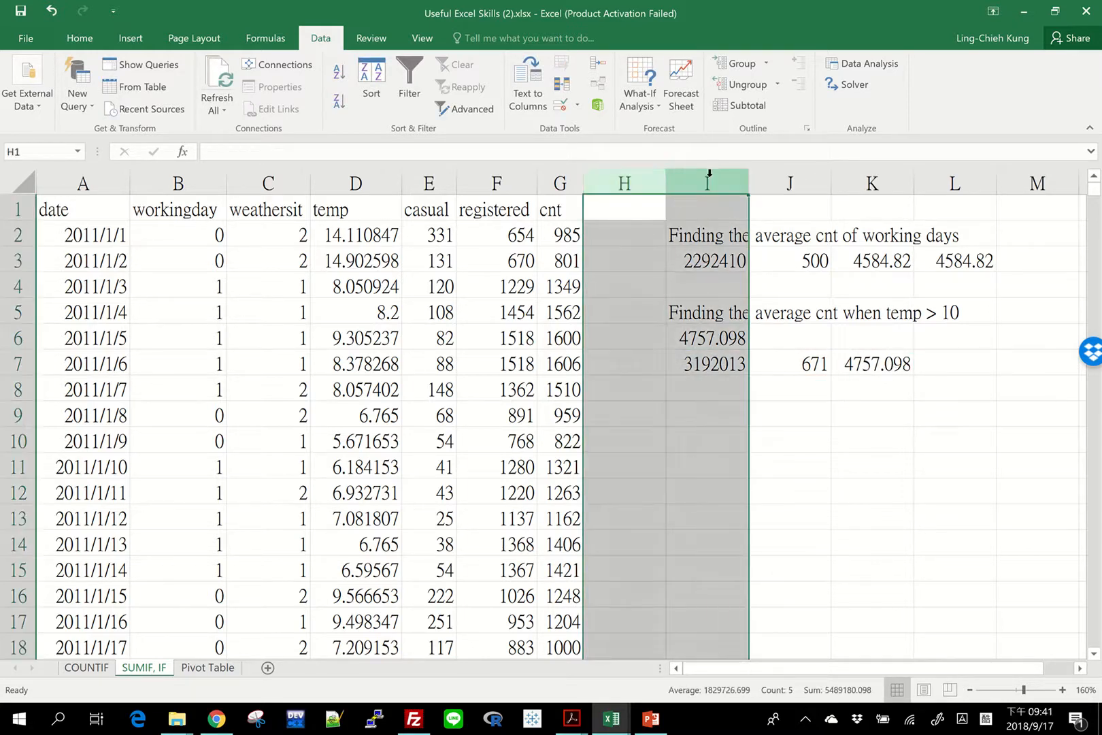
right_click(711, 183)
left_click(727, 287)
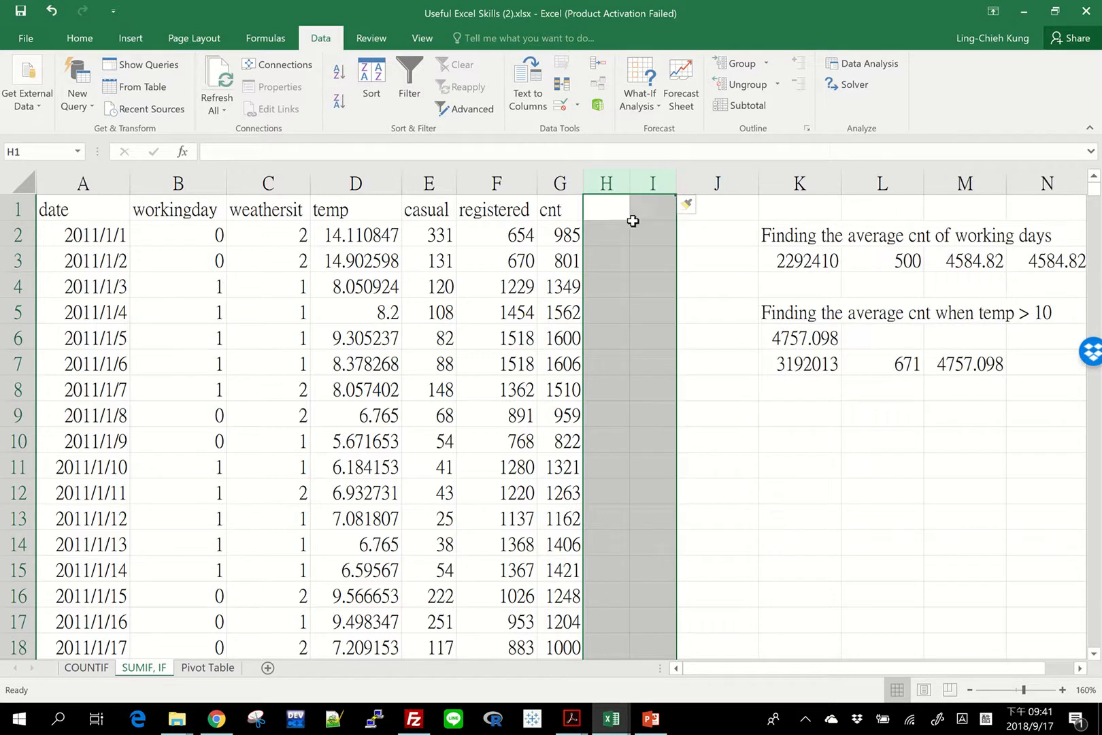
left_click(633, 211)
left_click_drag(626, 183, 750, 182)
left_click_drag(677, 182, 672, 183)
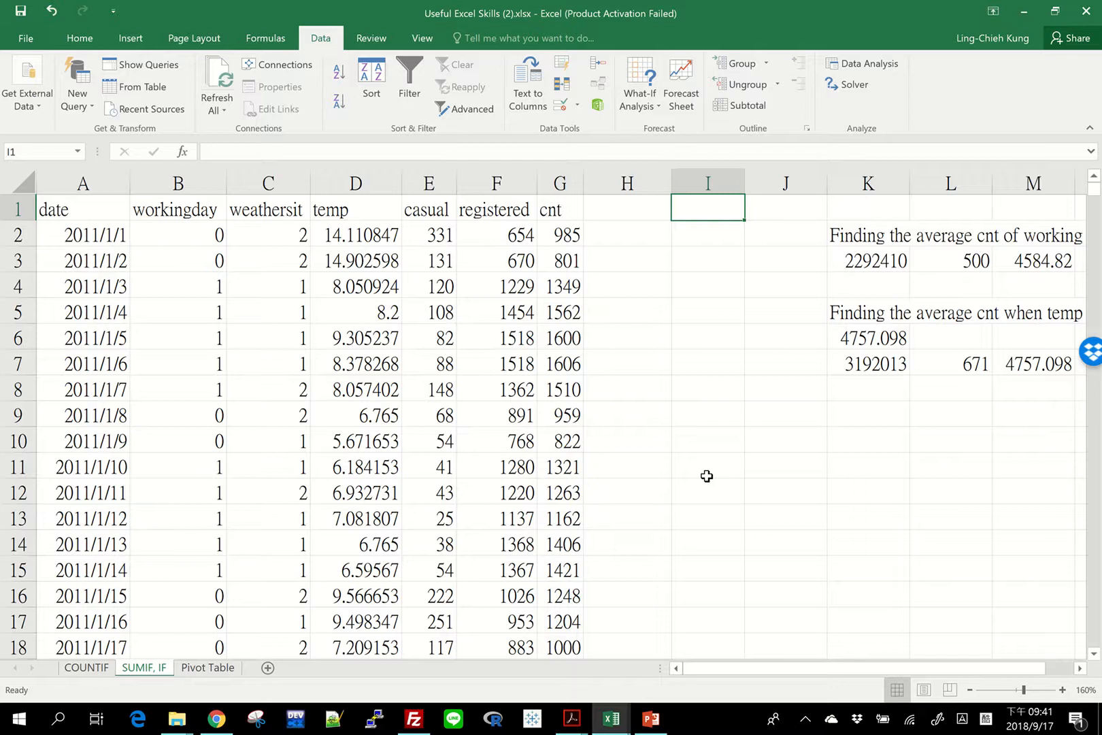
Flag whether temp exceeds 10 in cell H2 with the formula =if(D2 > 10, 1, 0).
key("Left")
key("Down")
type("=if")
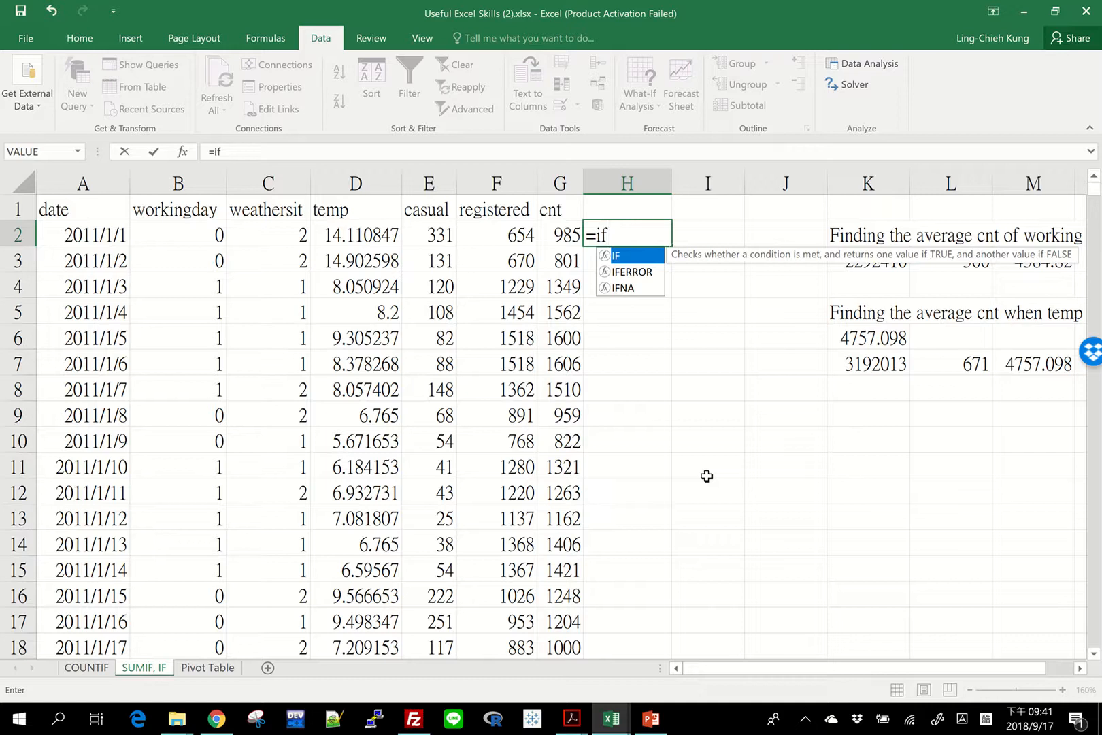
type("(")
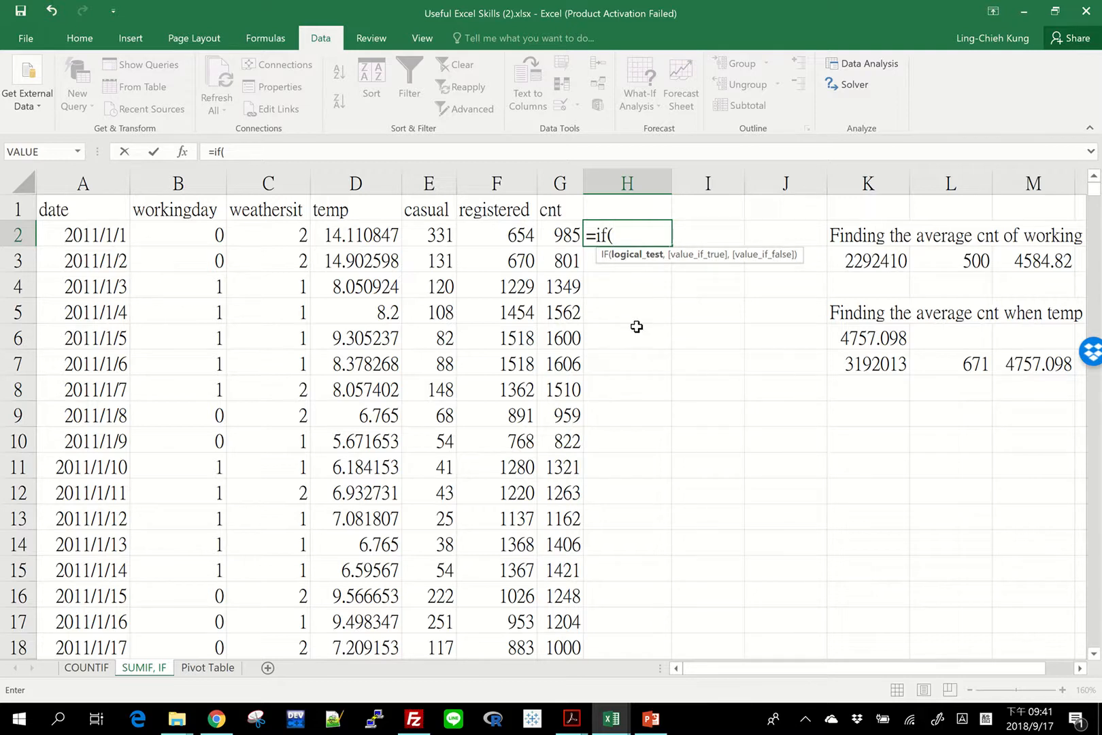
left_click(324, 236)
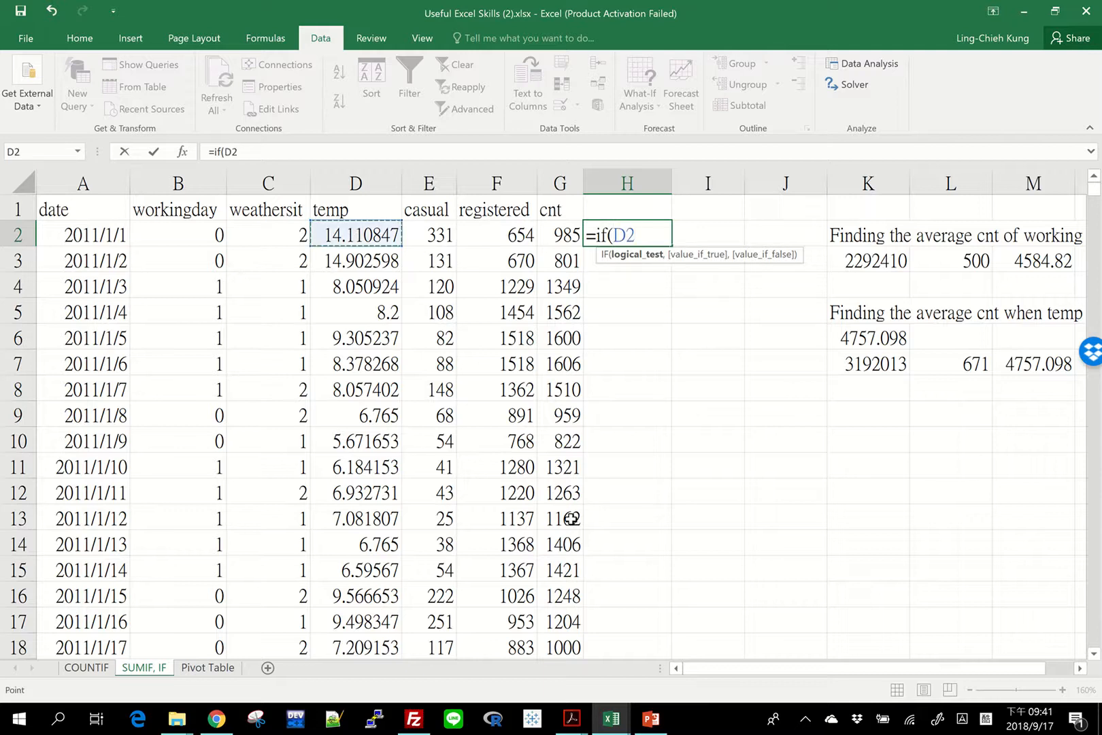
type("> 10,")
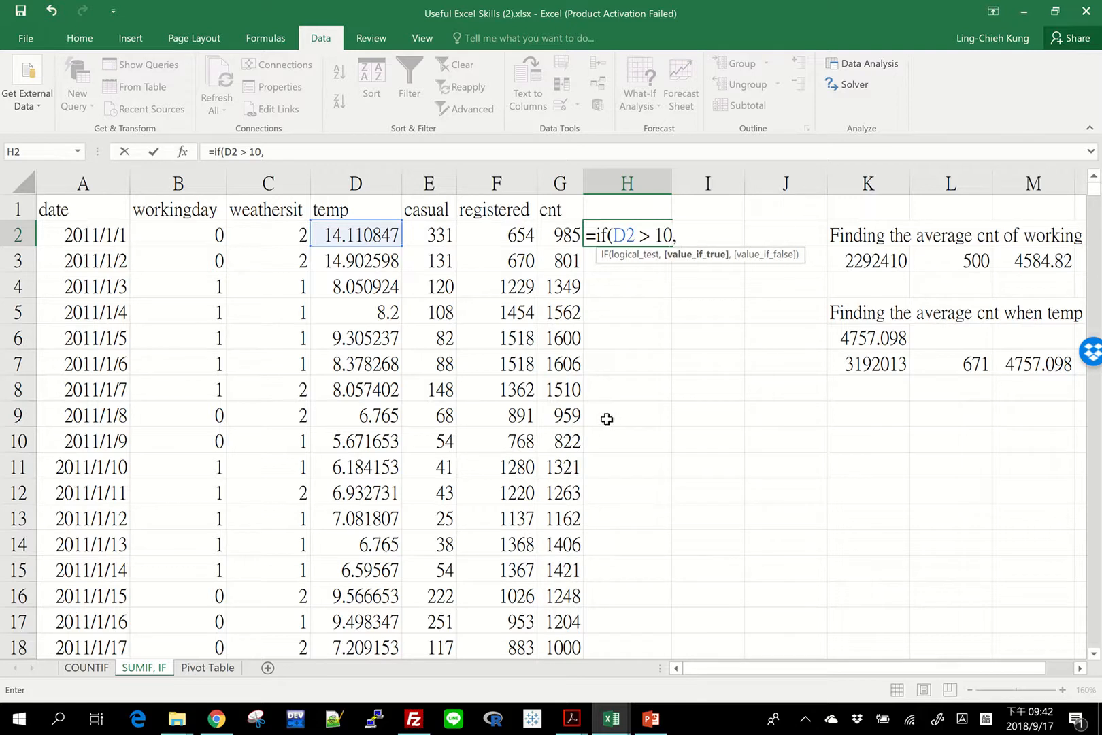
type(" 1, 0")
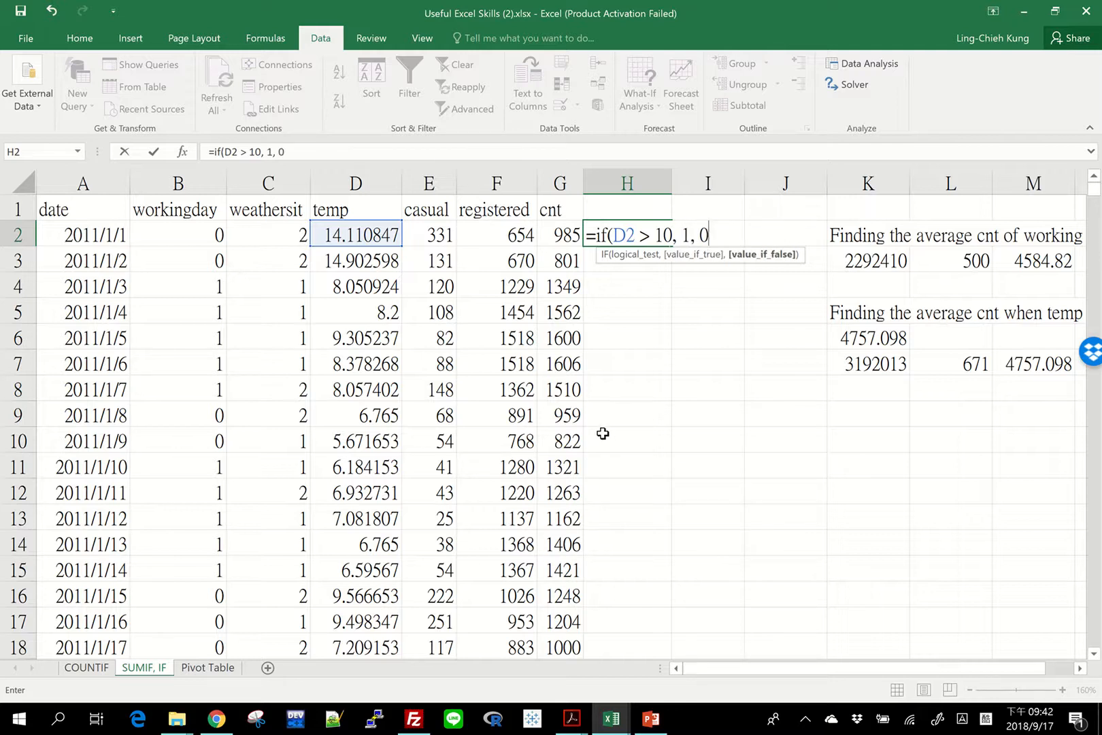
type(")")
key("Return")
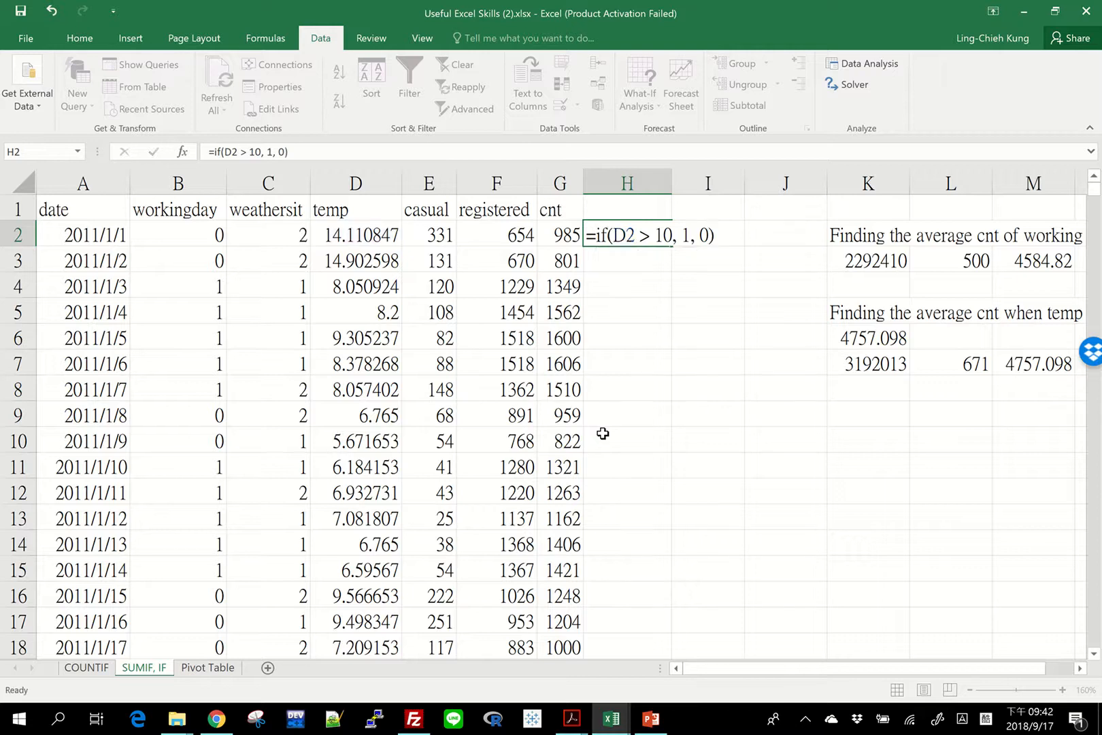
Fill the IF formula from H2 down to the last data row and spot-check the flags against the temp values.
left_click(624, 229)
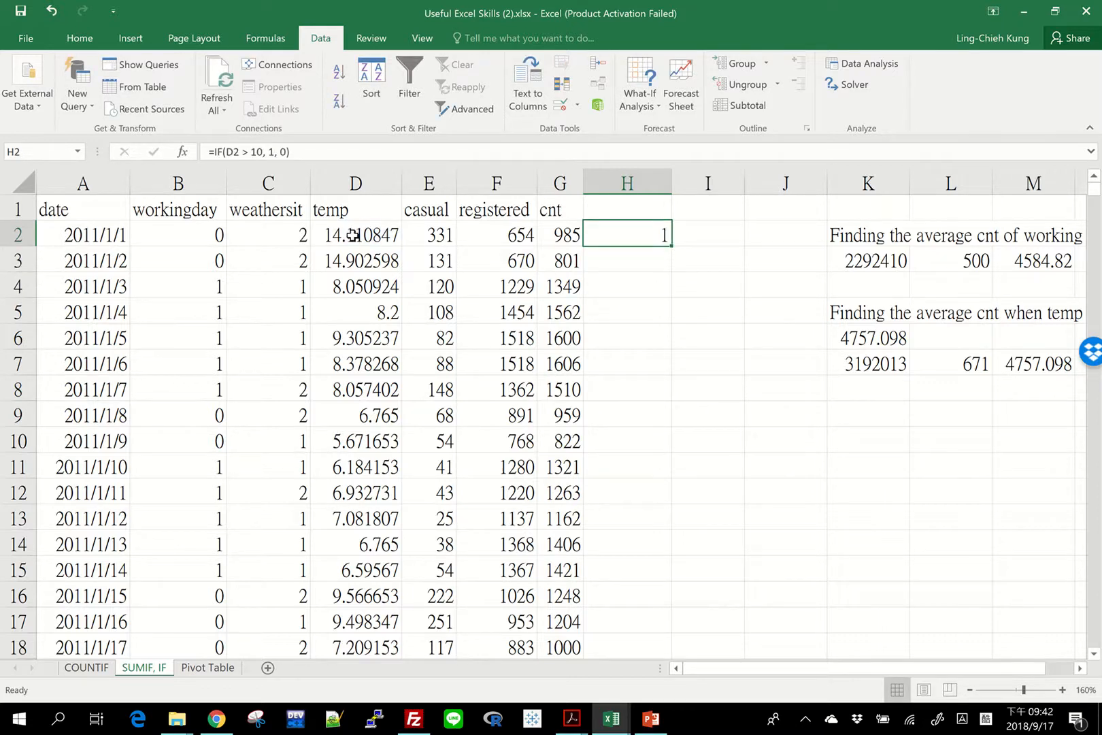
double_click(676, 247)
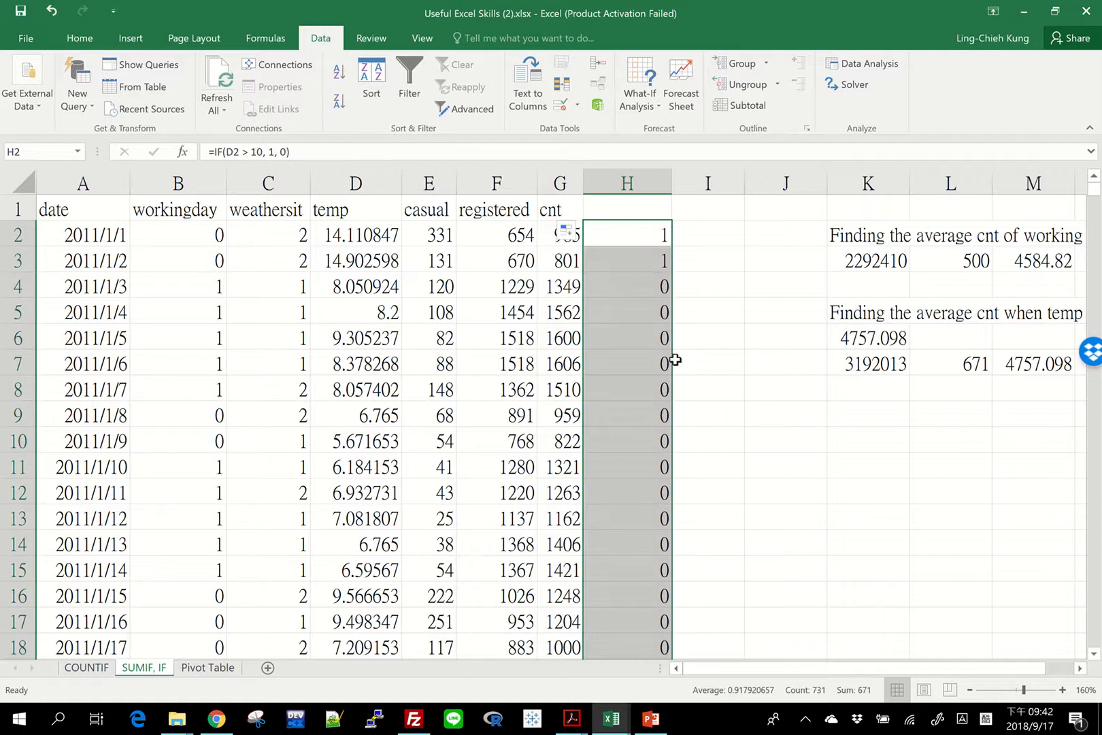
left_click(616, 291)
scroll(611, 437, "down", 13)
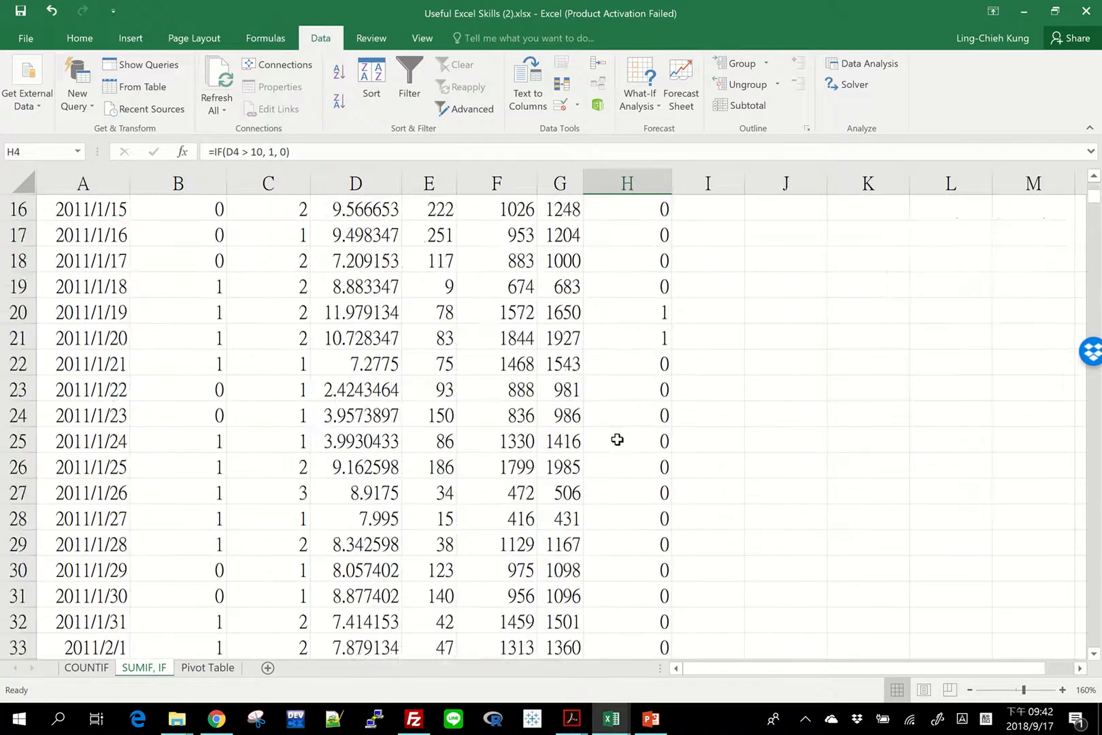
left_click(623, 338)
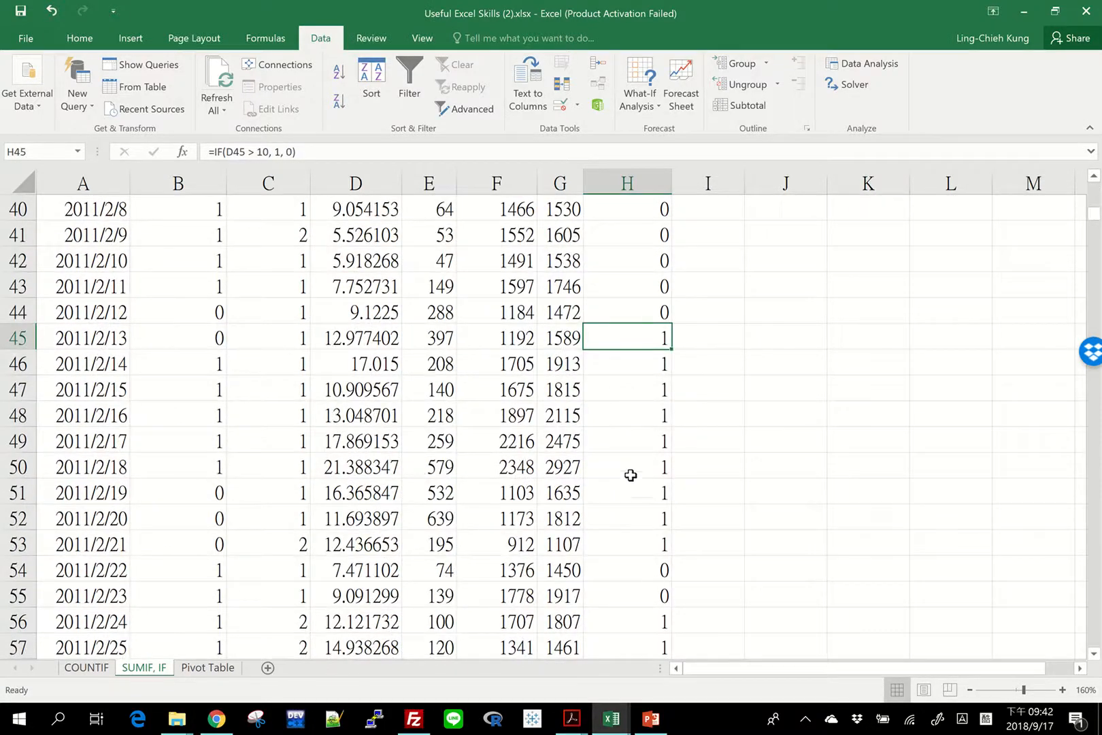
left_click(635, 570)
scroll(653, 346, "up", 1)
scroll(654, 347, "up", 12)
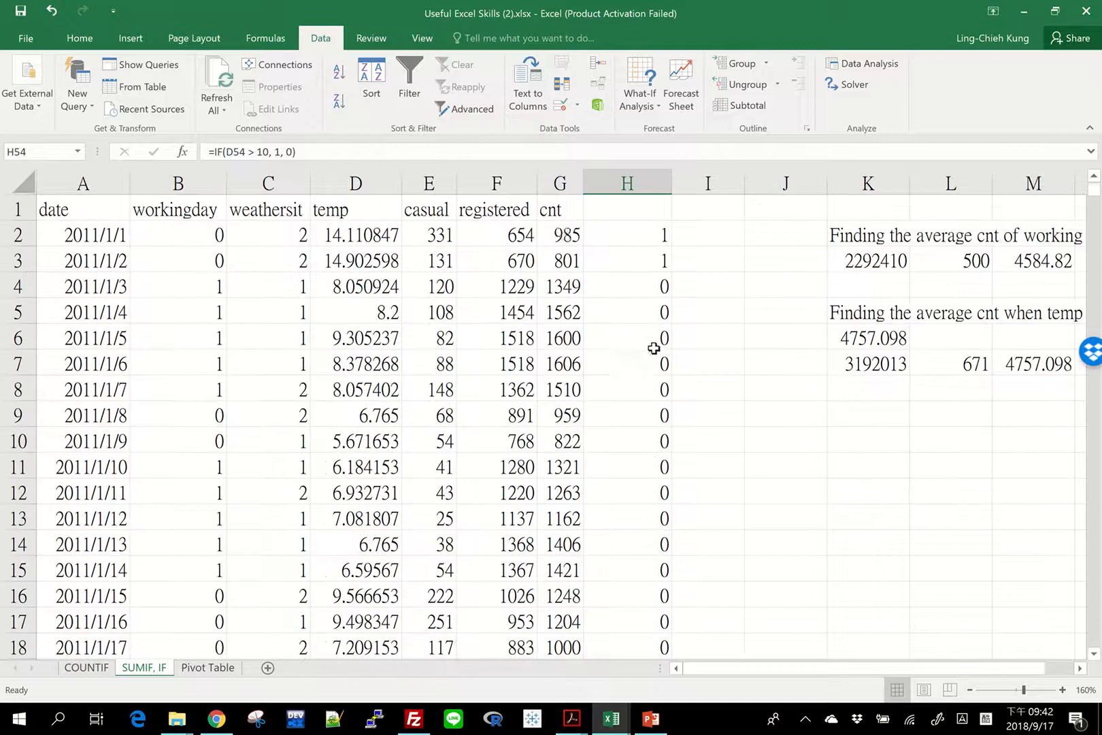
left_click(627, 232)
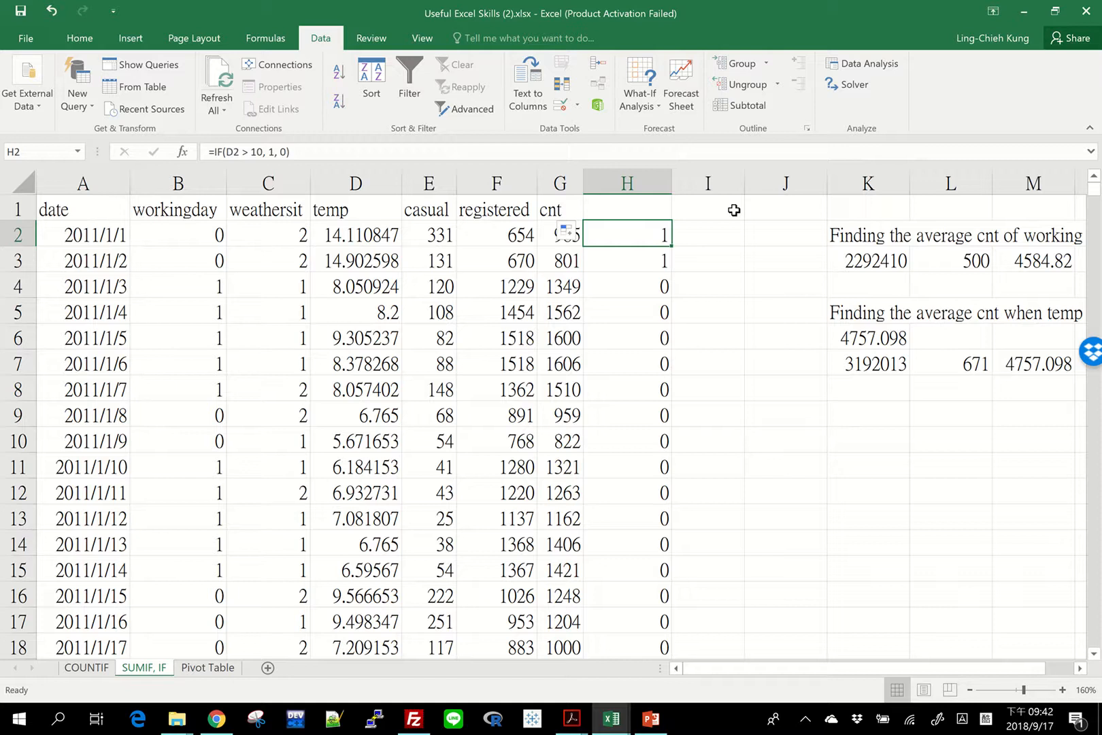
Enter the column header "temp > 10?" in cell H1 above the flags.
key("Up")
type("temp > 10")
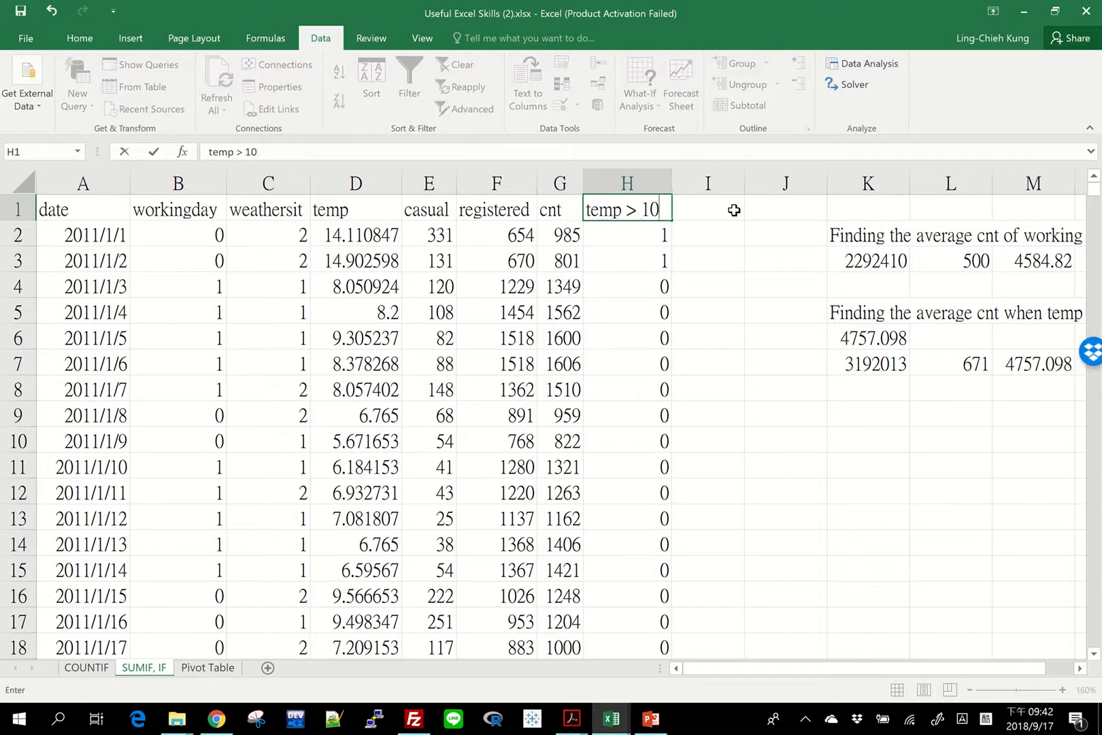
key("Return")
key("Up")
key("F2")
type("?")
key("Return")
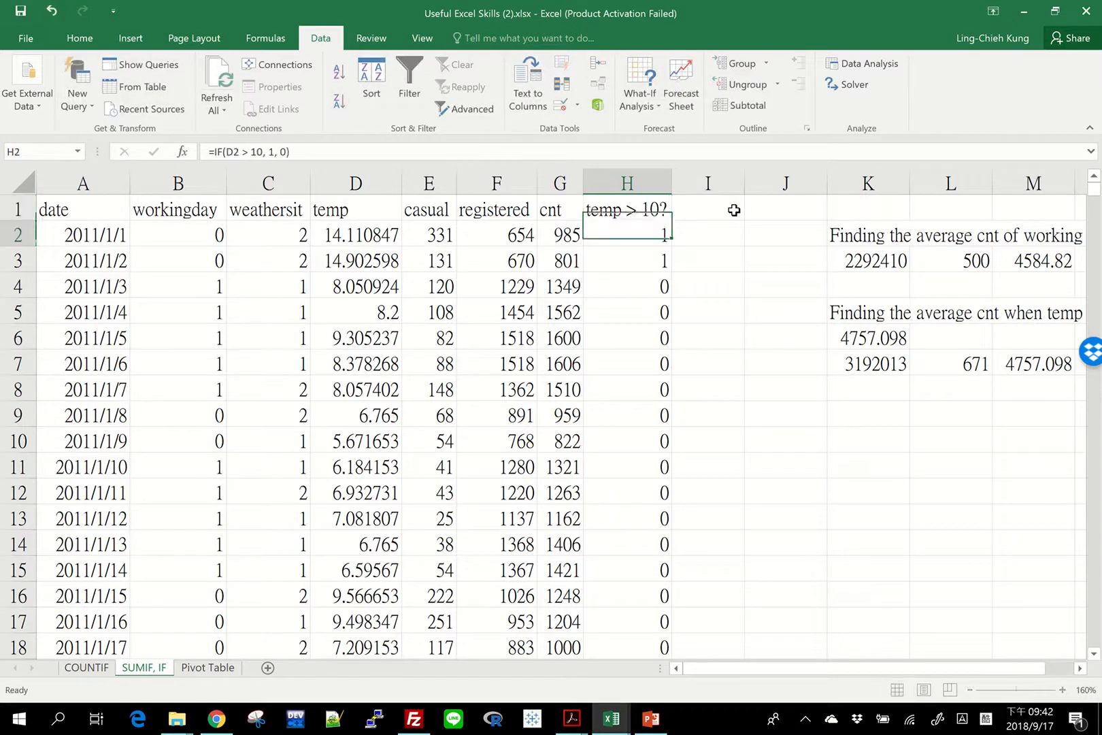
Sum cnt over the flagged days in cell I2 with the formula =sumproduct(G2:G732, H2:H732).
key("Right")
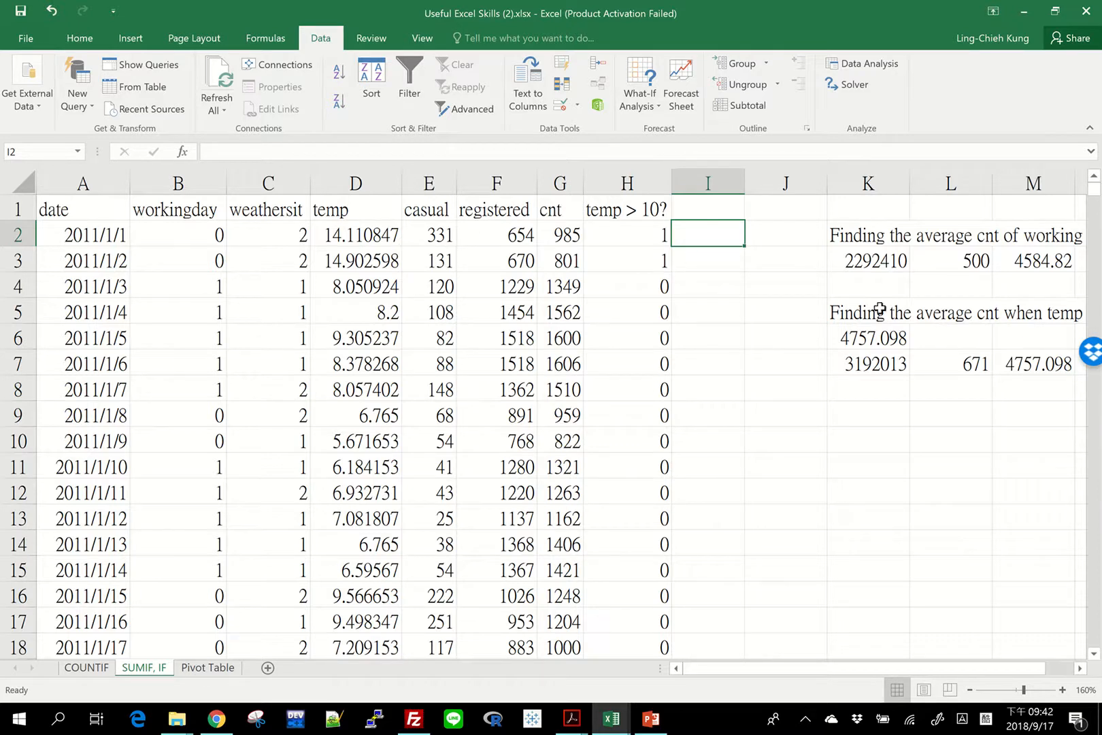
left_click(345, 226)
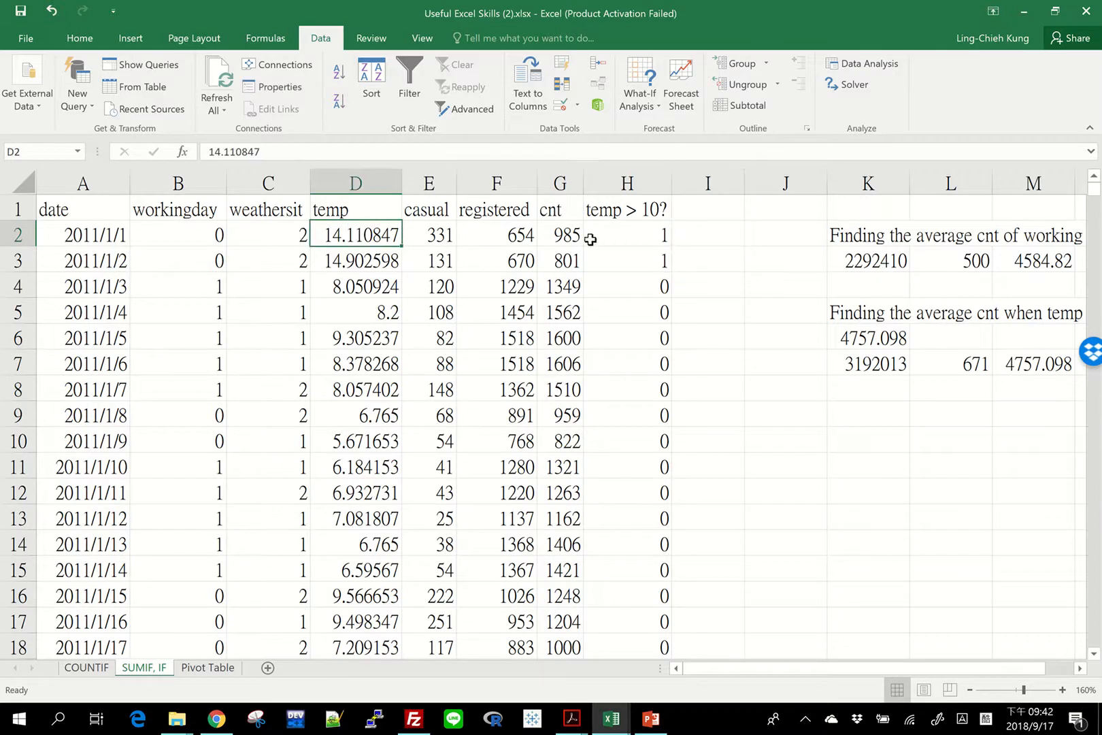
left_click_drag(568, 238, 555, 526)
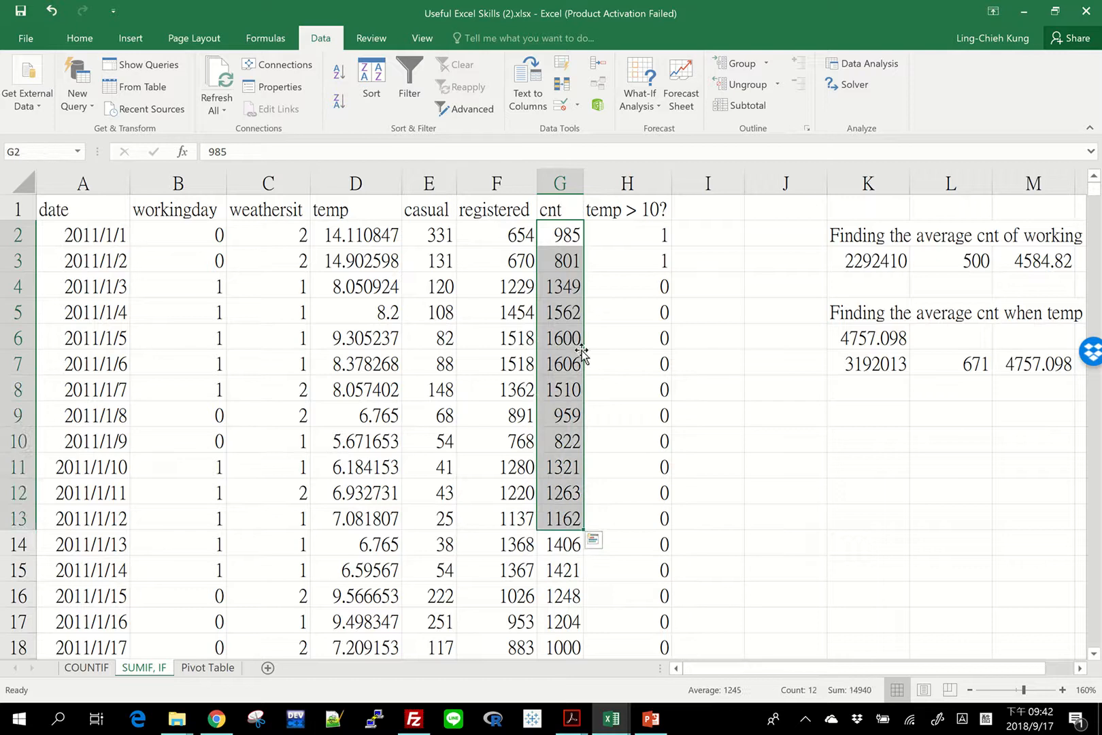
left_click_drag(637, 236, 622, 558)
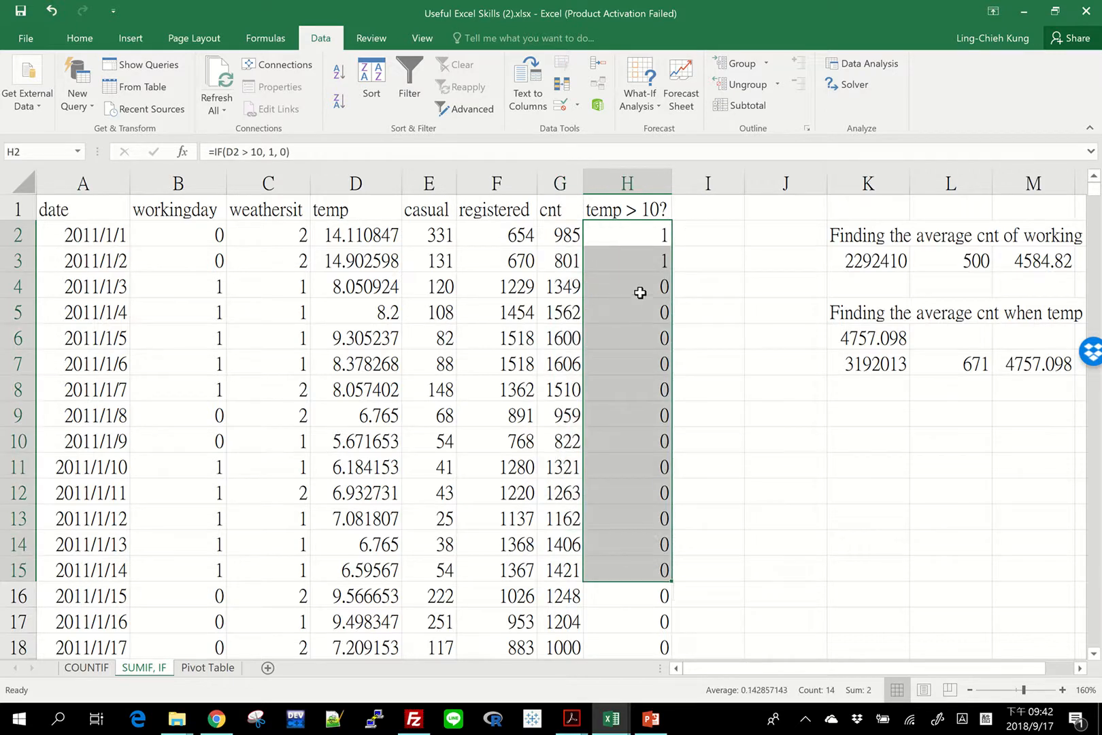
left_click(703, 234)
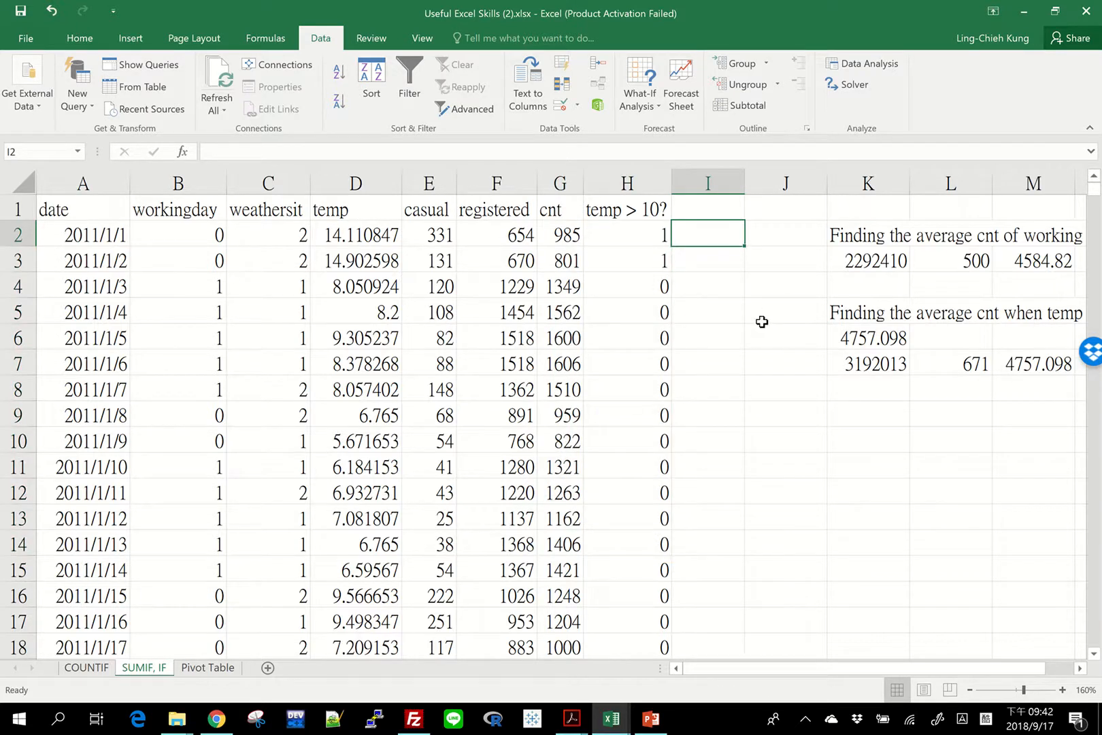
type("=sum")
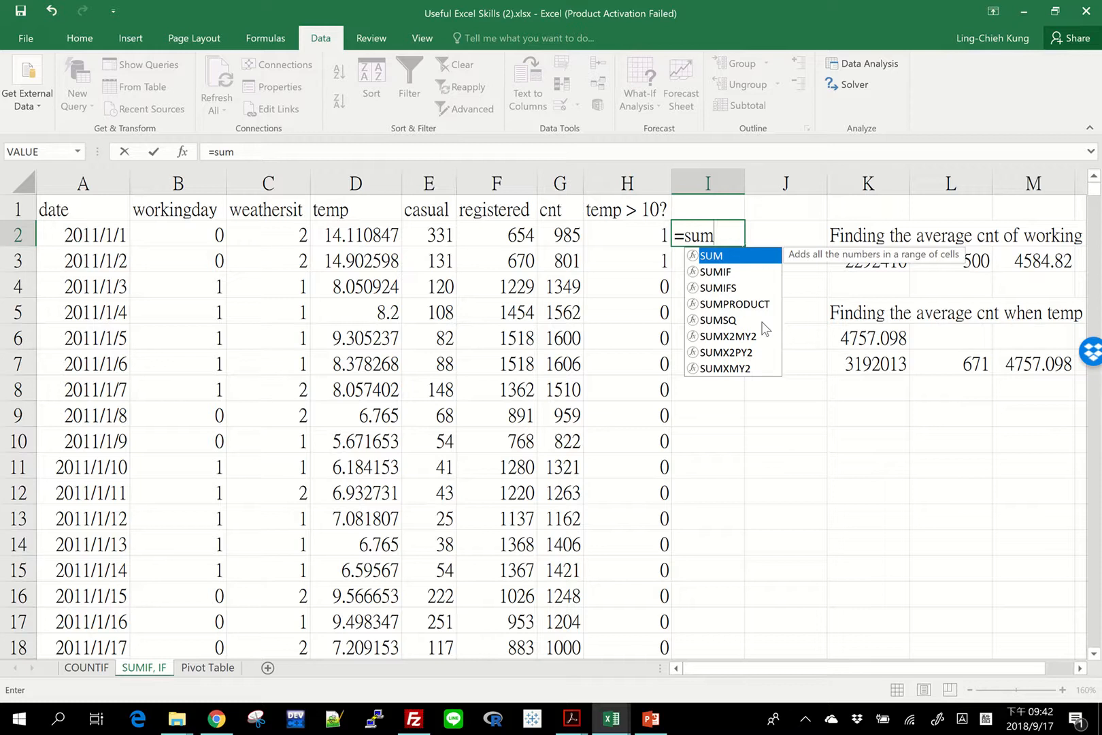
type("product(")
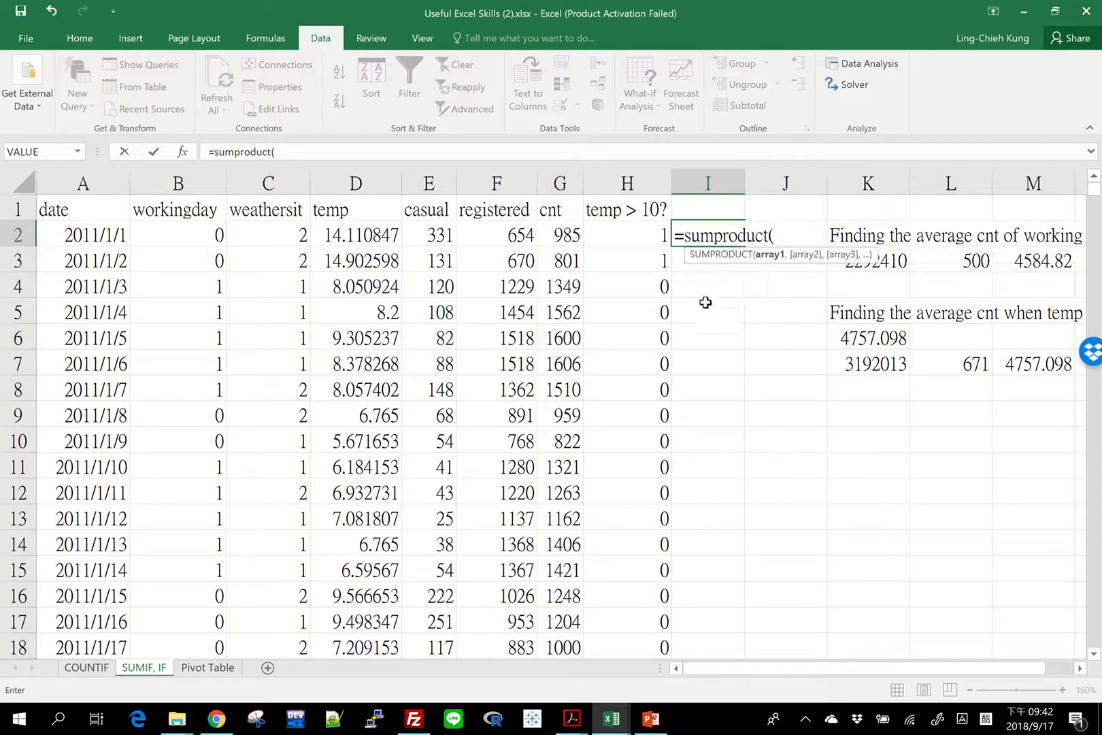
left_click(567, 234)
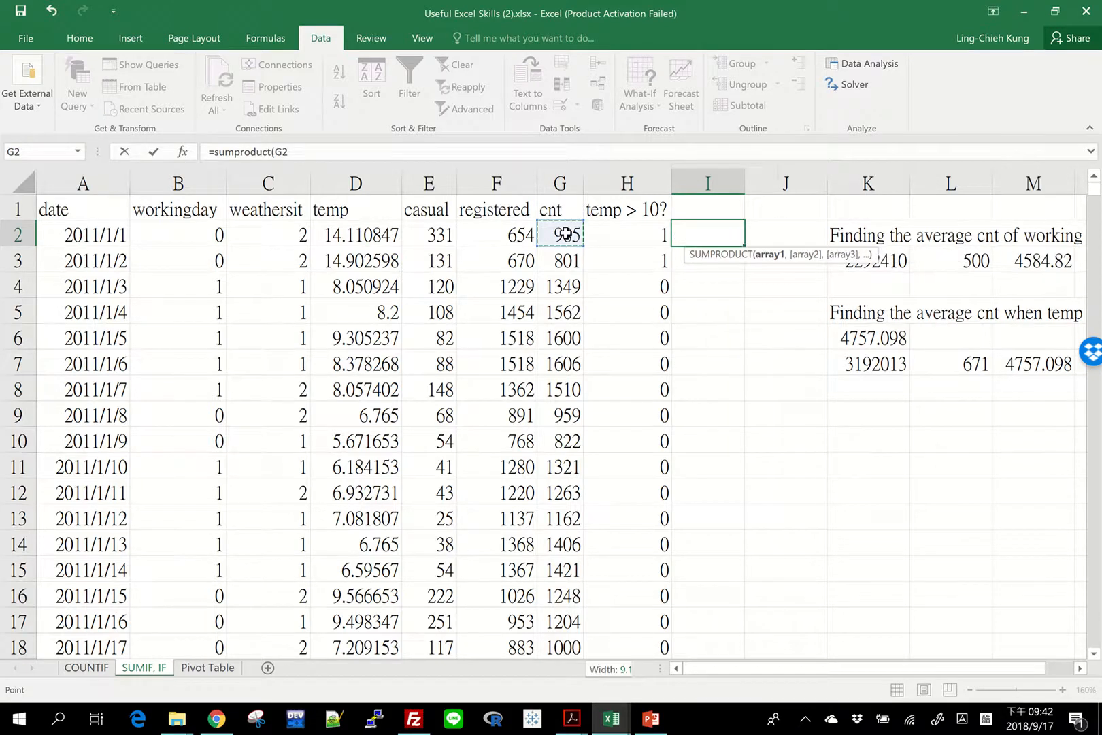
key("ctrl+shift+Down")
type(",")
left_click(622, 647)
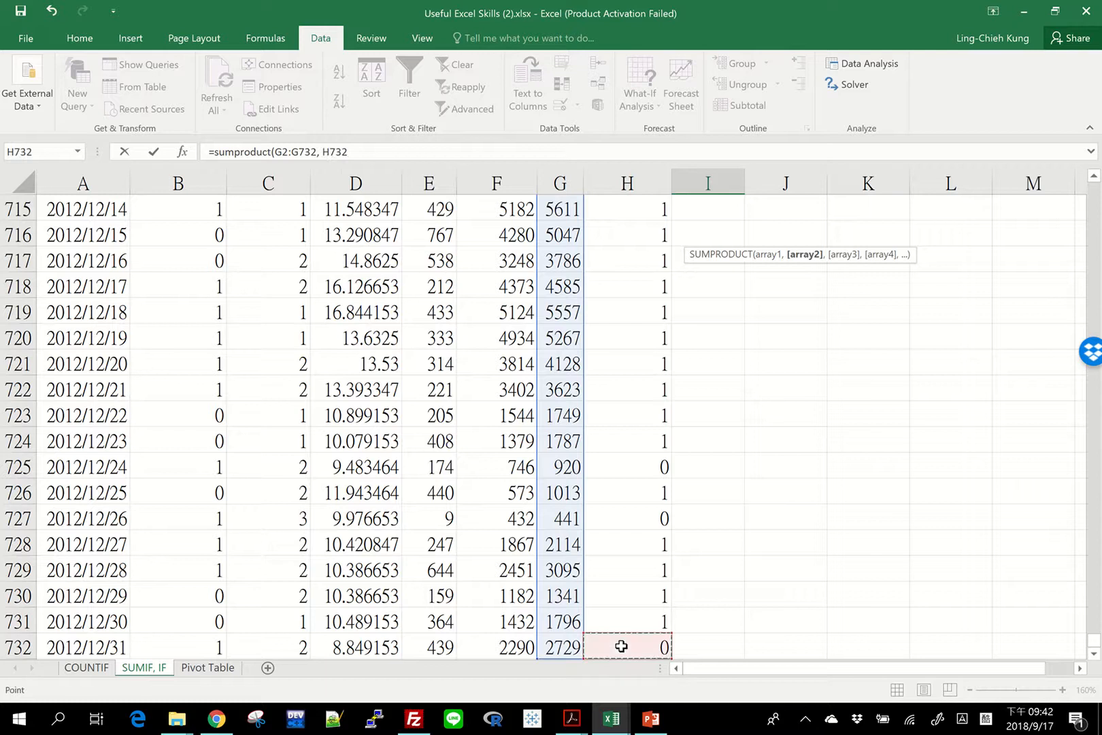
key("ctrl+shift+Up")
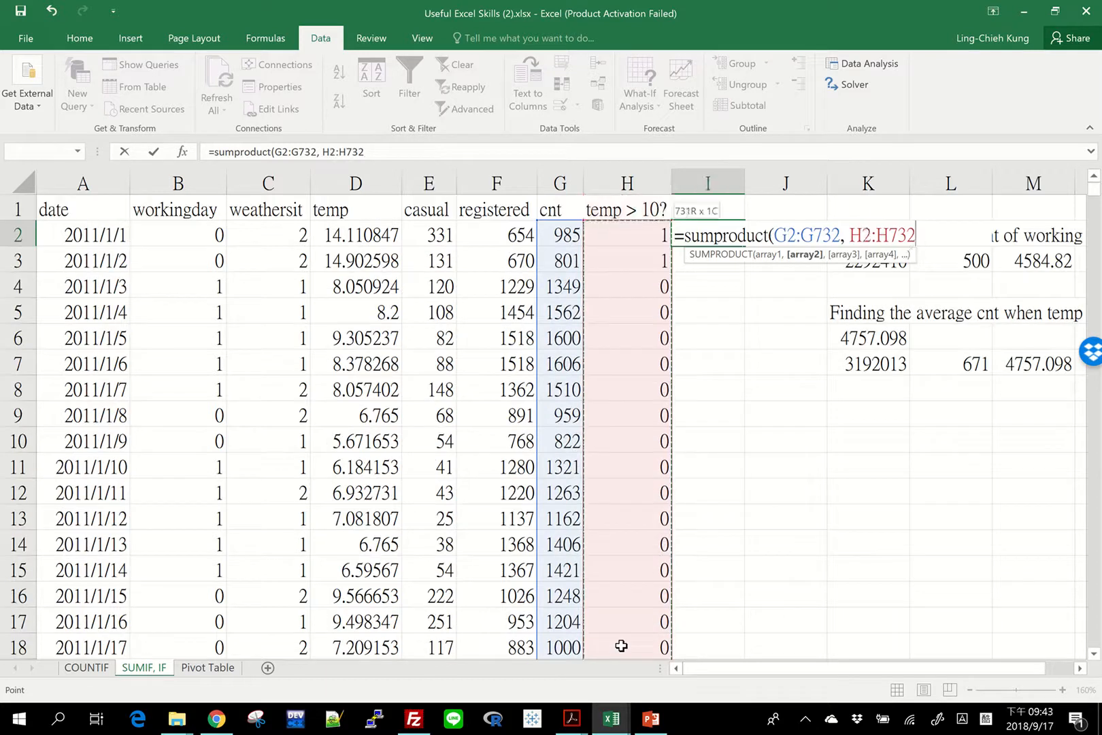
type(")")
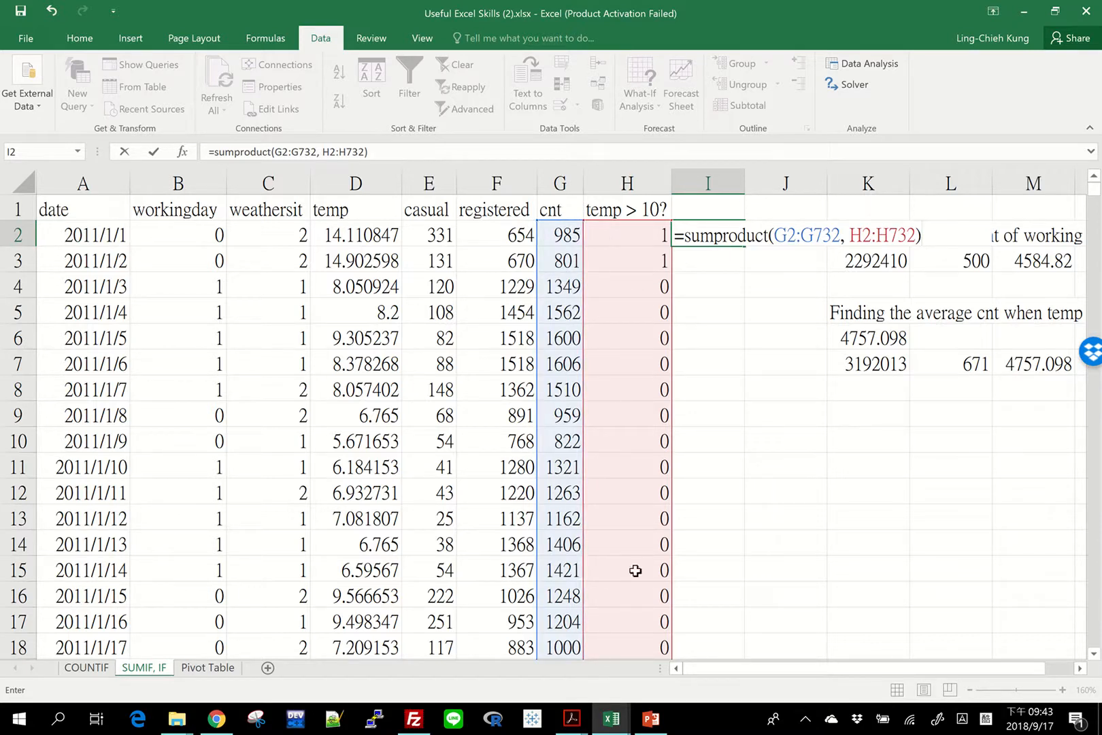
key("Return")
key("Up")
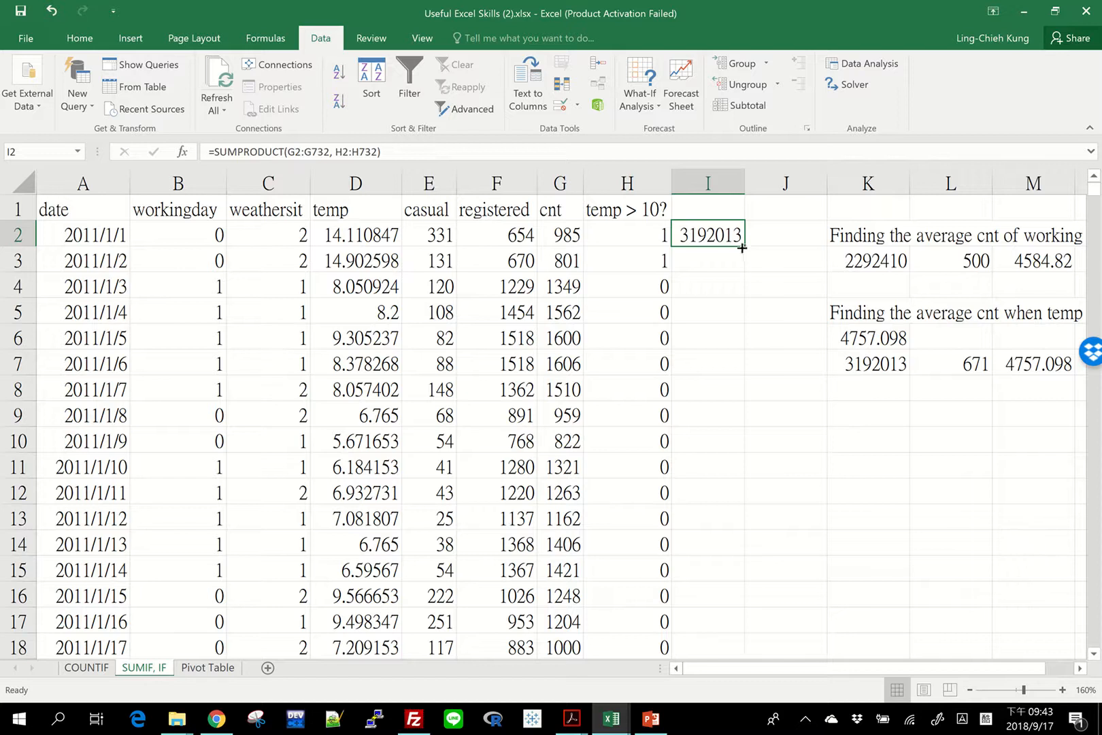
Compare the SUMPRODUCT total in I2 with the SUMIF total in K7, checking temp, cnt and flag values in rows 3 and 4.
left_click(894, 362)
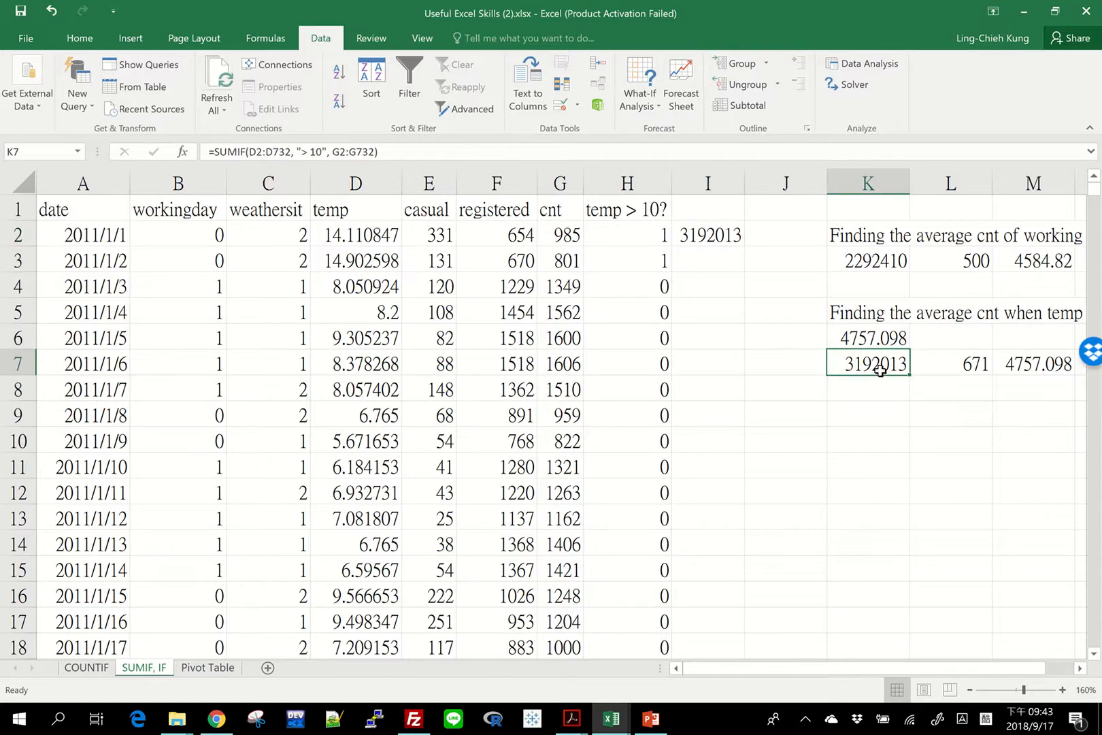
left_click(711, 242)
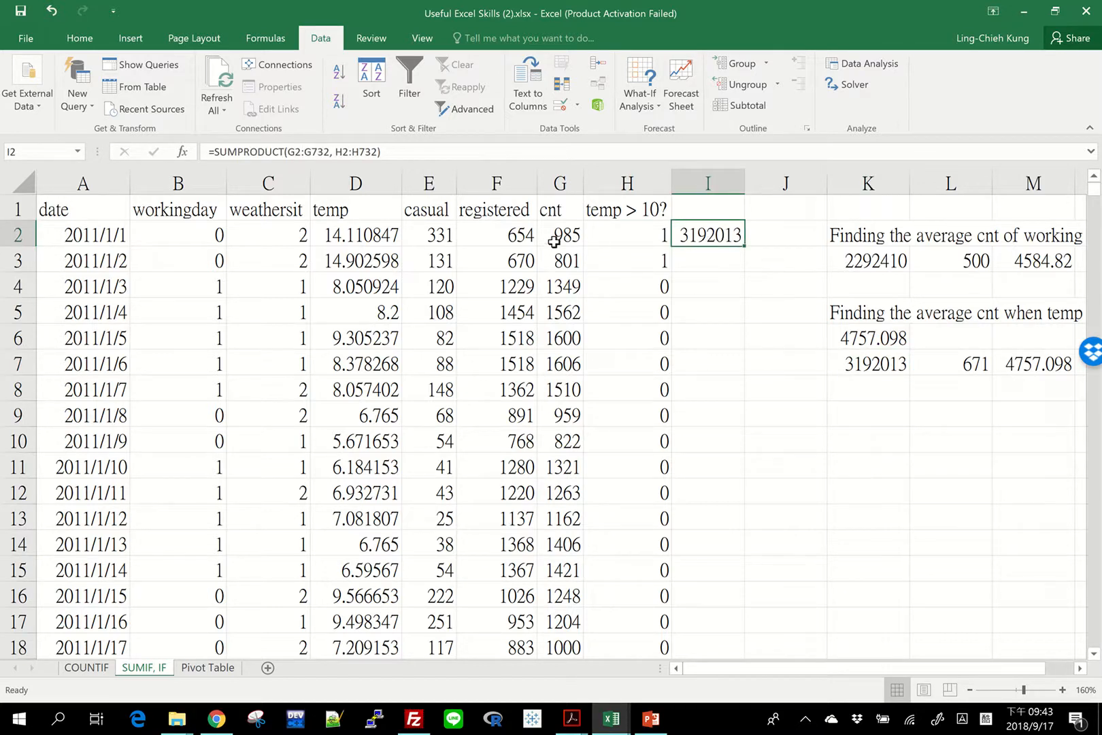
left_click(638, 288)
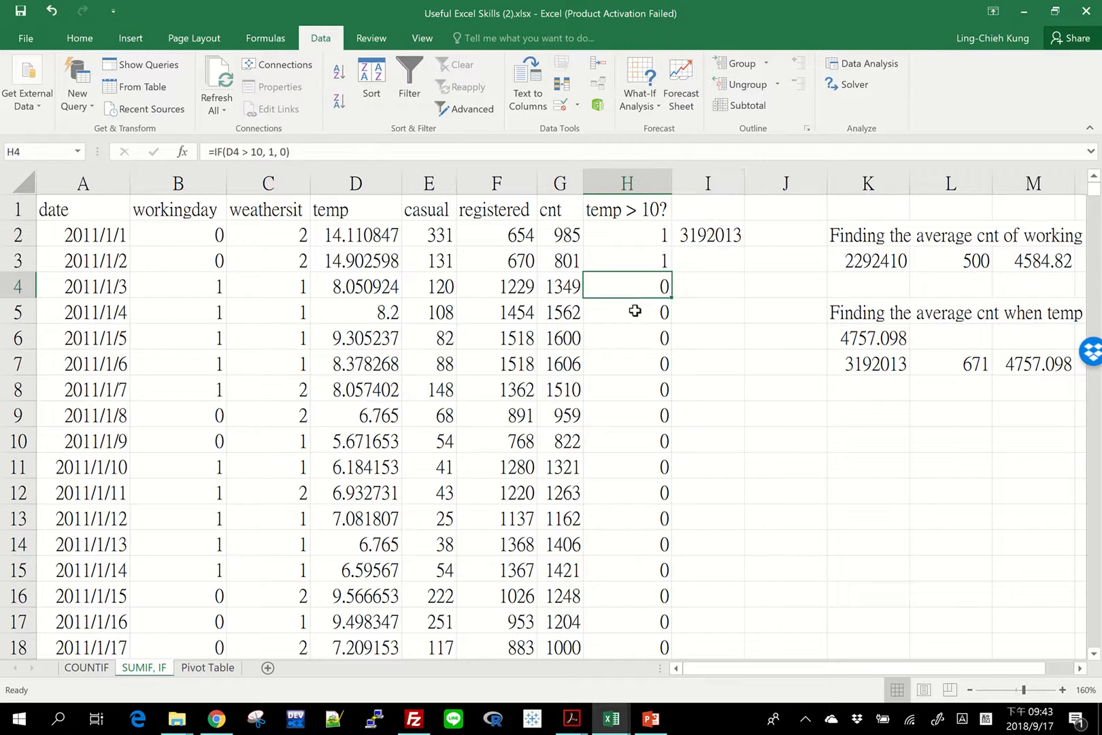
left_click(316, 293)
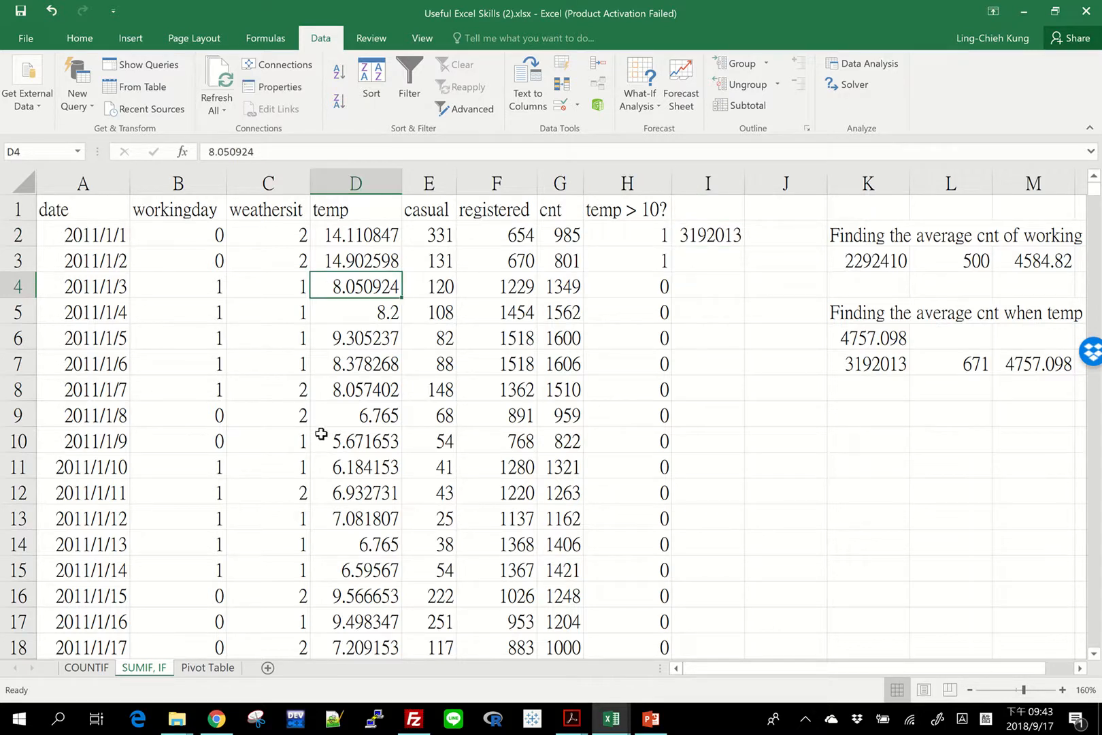
left_click(562, 257)
left_click(628, 260)
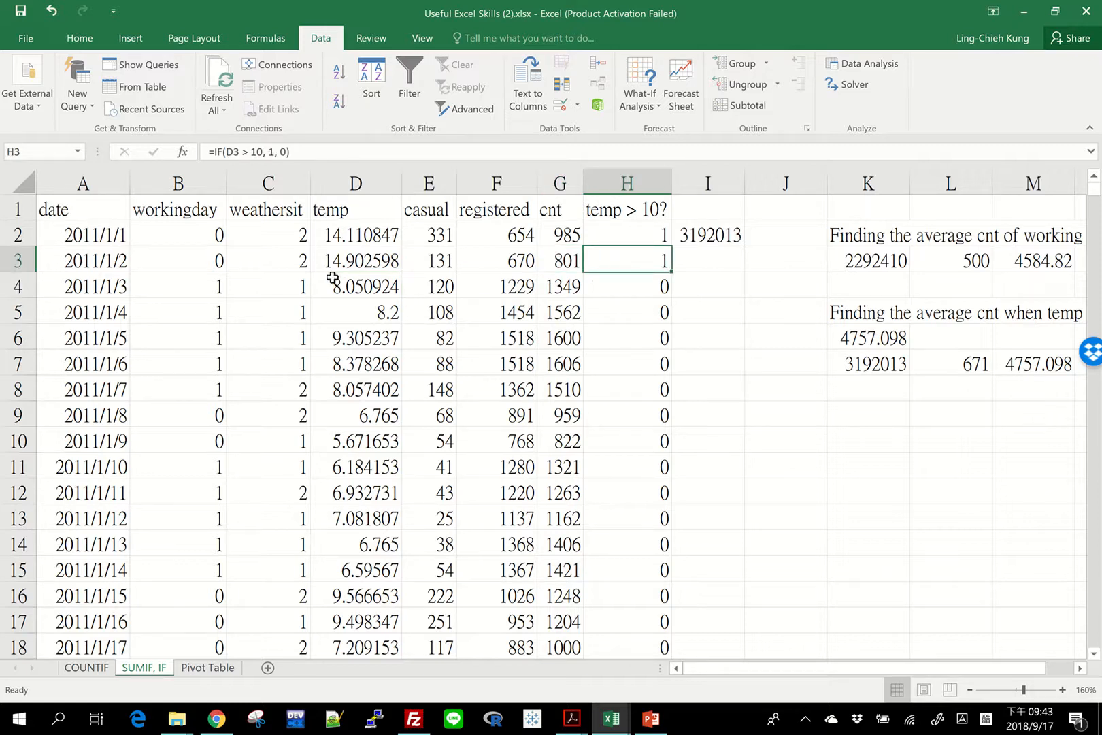
left_click(316, 266)
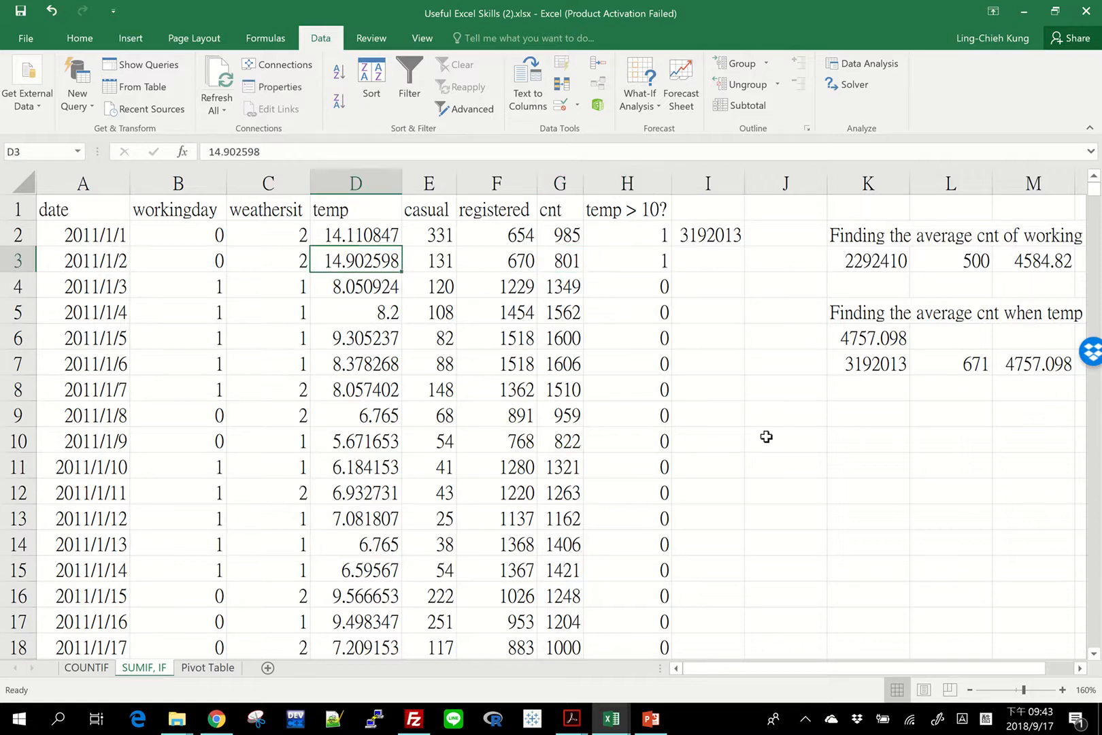
left_click(714, 237)
left_click(841, 355)
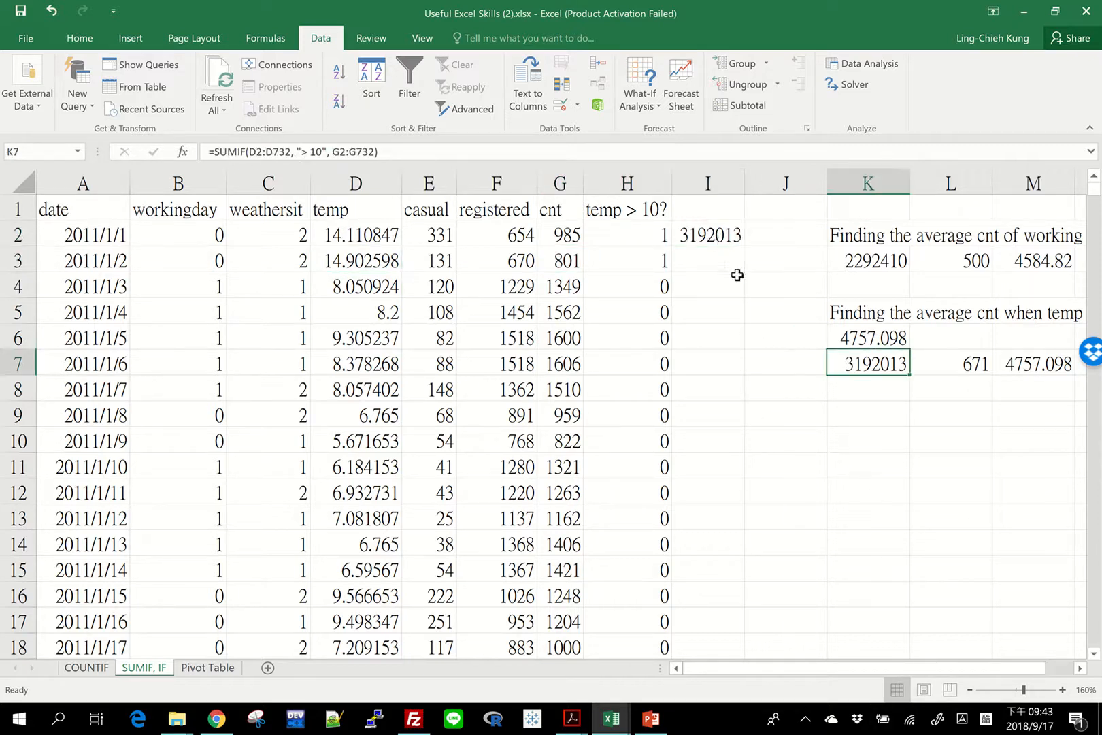
left_click(709, 237)
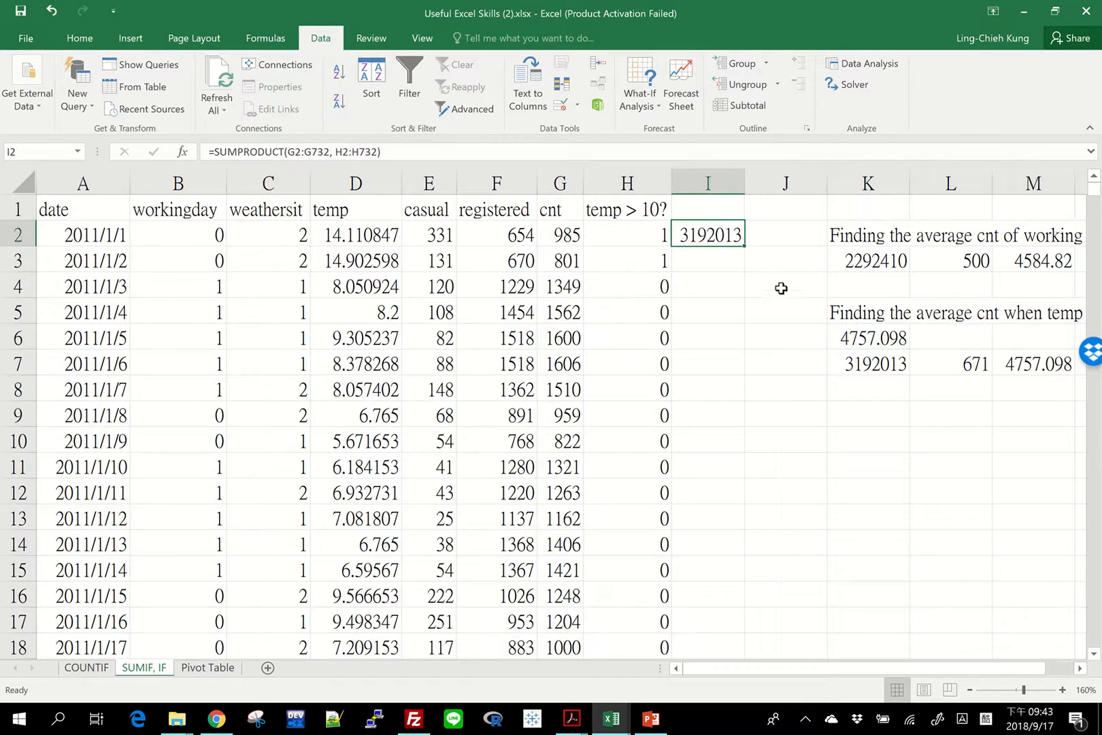
left_click(870, 373)
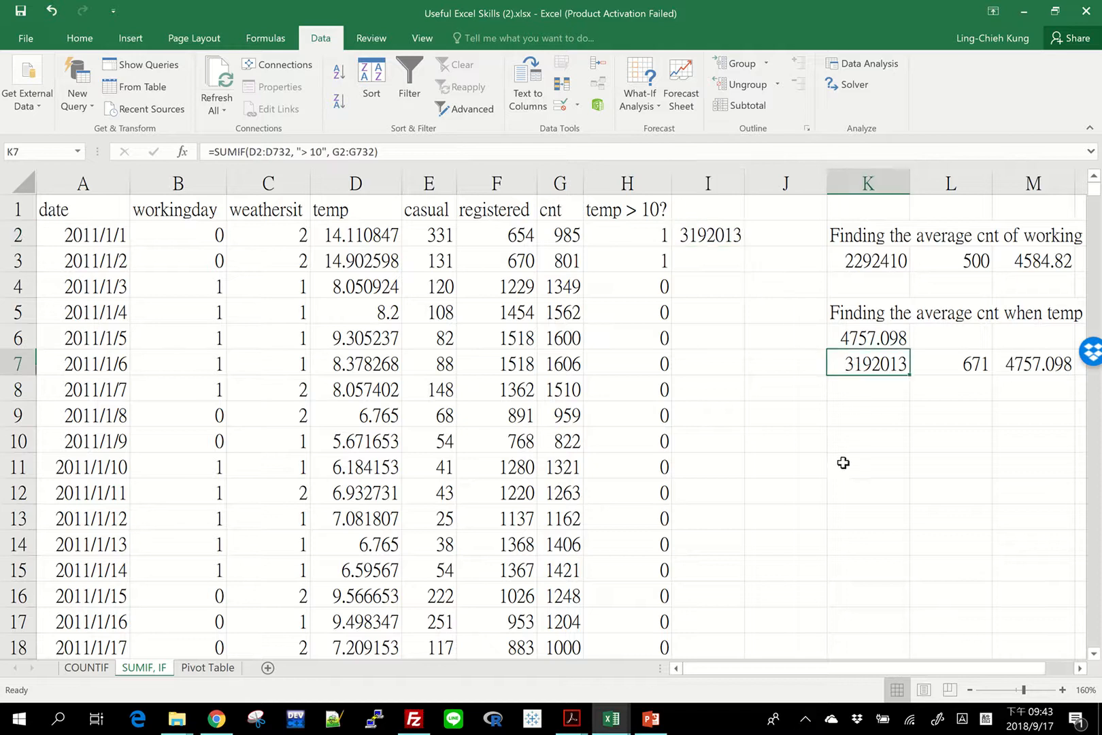
Check the flags in H2 and H4 against their temp values, and select H2:H732 to read the flag total.
left_click_drag(633, 227, 636, 613)
left_click(623, 232)
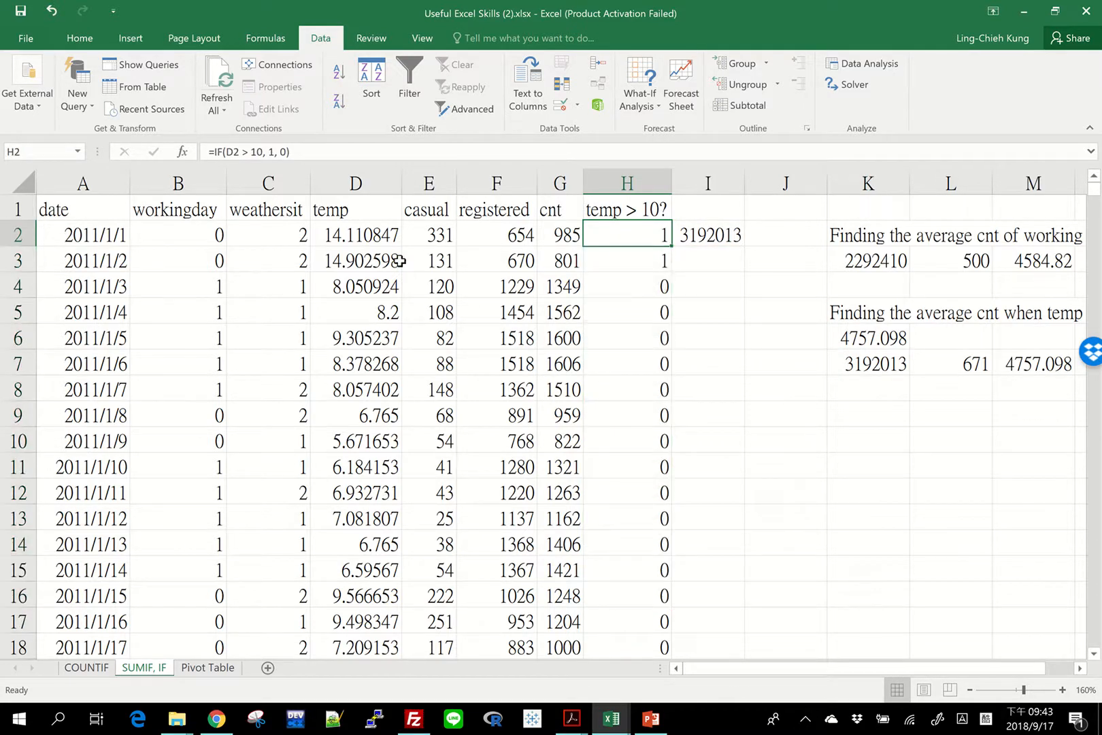
left_click(347, 235)
left_click(627, 230)
left_click(333, 284)
left_click(614, 292)
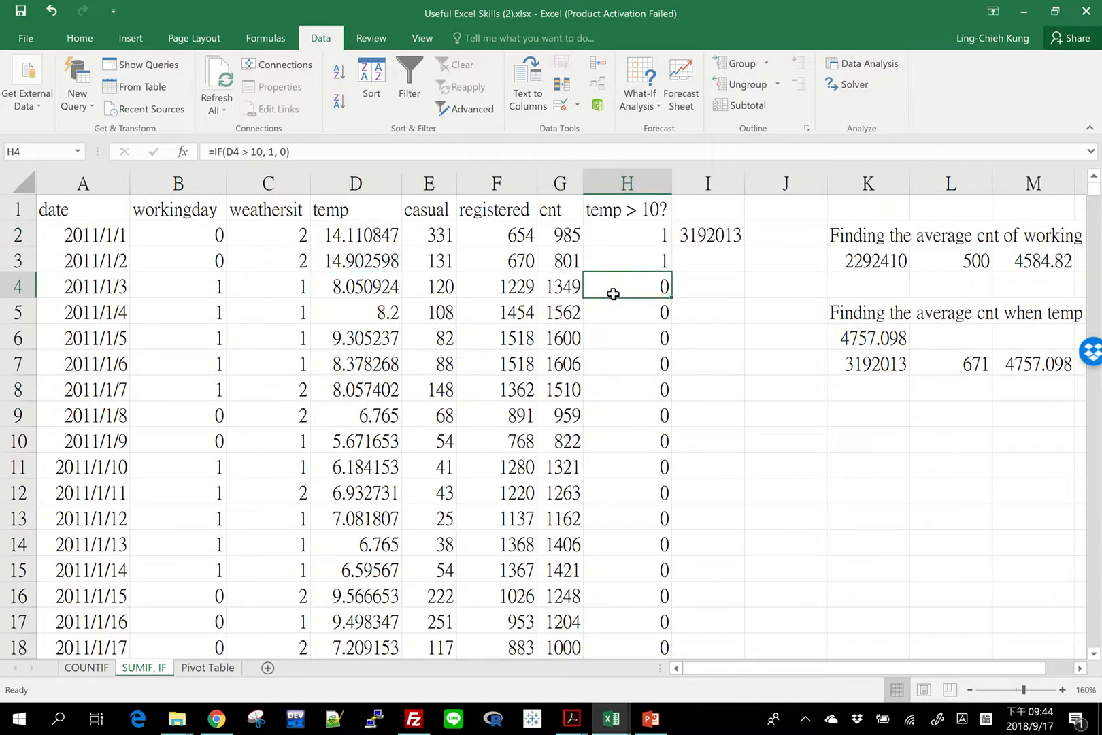
left_click(620, 235)
key("ctrl+shift+Down")
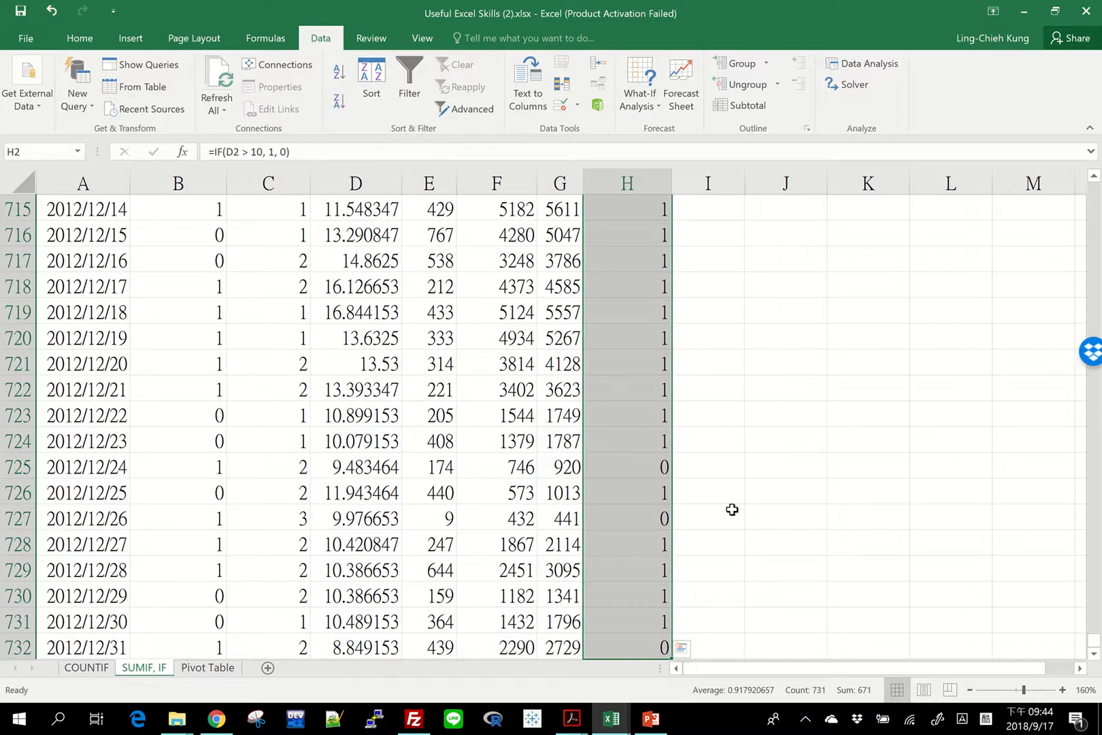
Clear the SUMPRODUCT formula from cell I2 and insert a blank column before column J.
key("ctrl+Up")
key("Right")
key("Down")
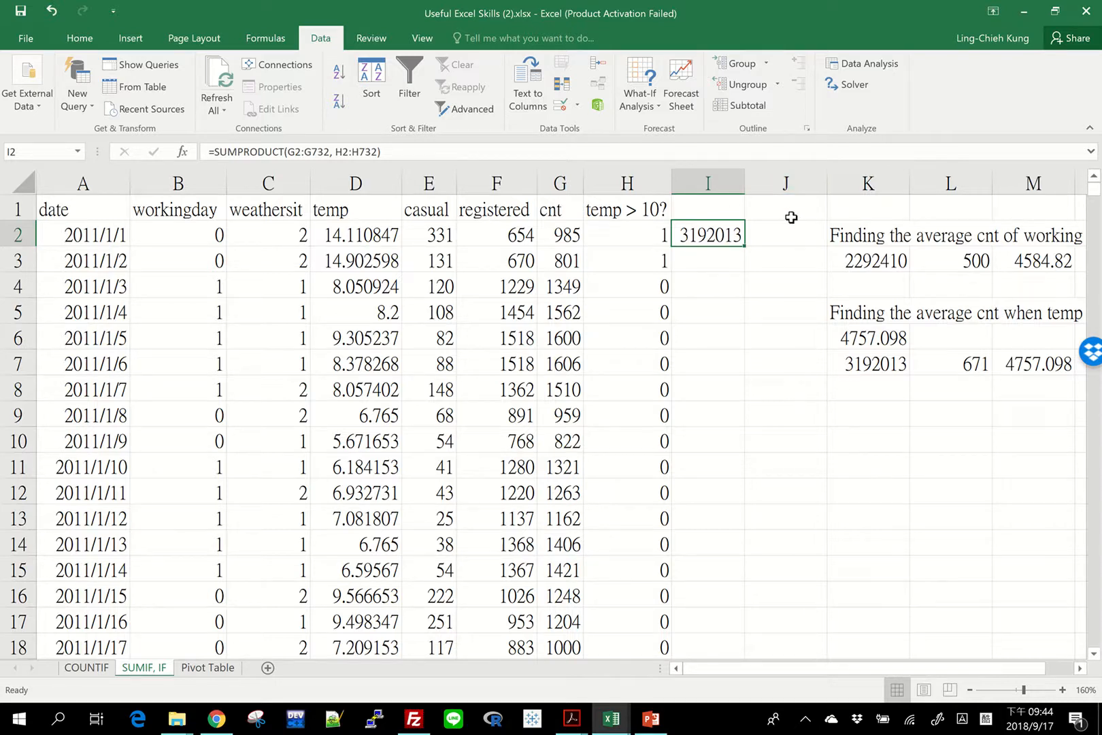
key("Delete")
left_click(787, 183)
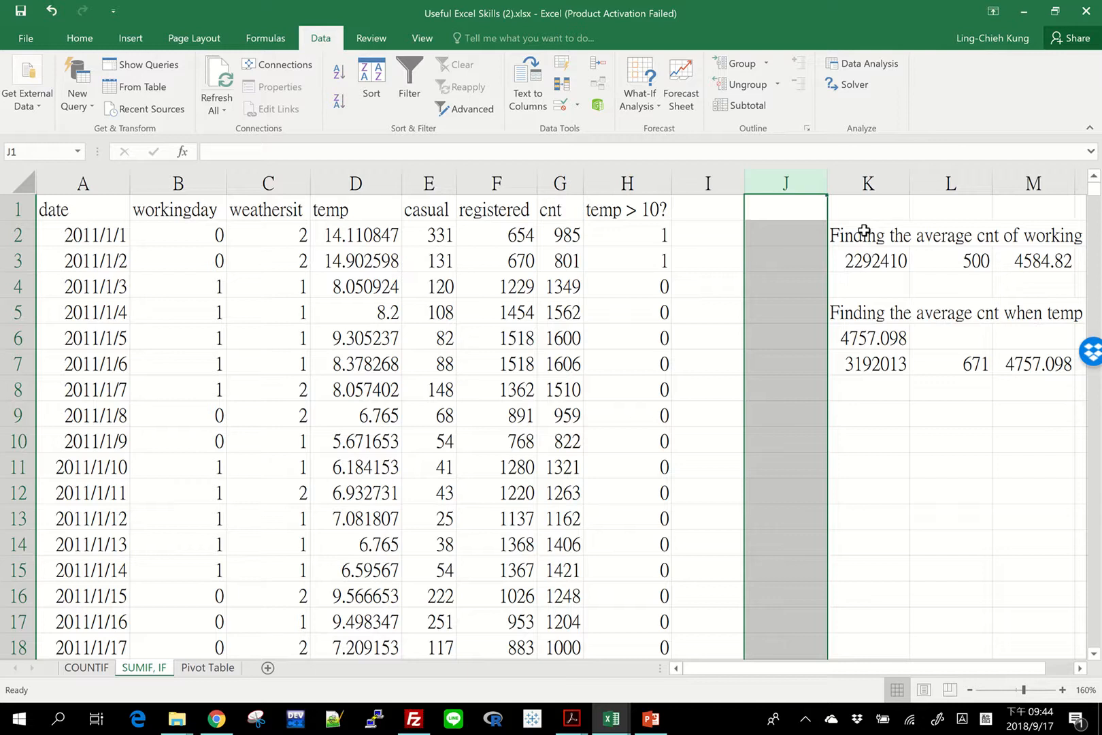
right_click(802, 190)
left_click(851, 287)
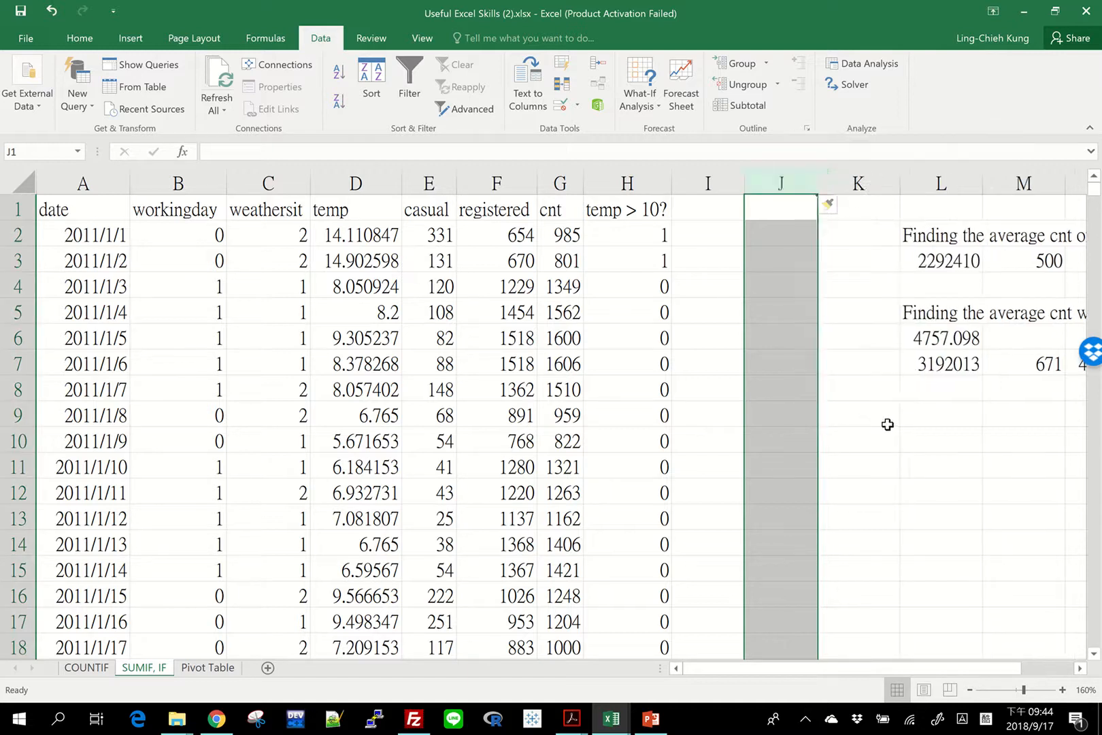
left_click(885, 419)
Copy the heading "Finding the average cnt when temp > 10" from L5 to L9.
left_click_drag(835, 668, 1000, 678)
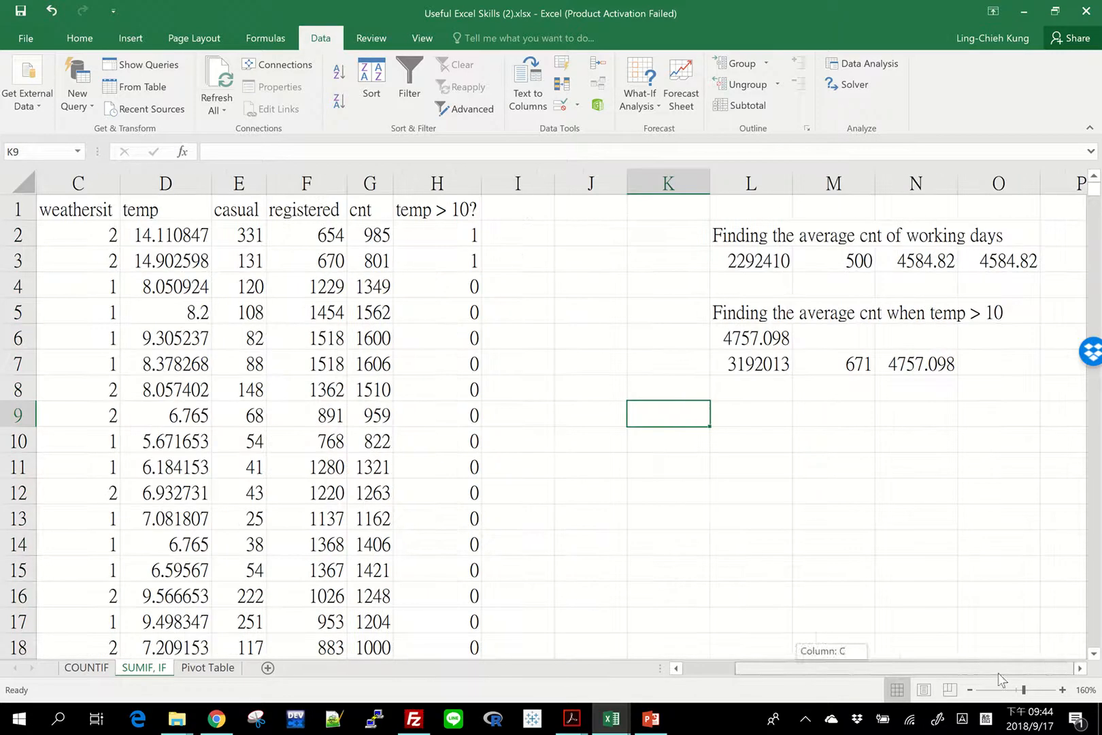
left_click(759, 307)
key("ctrl+c")
left_click(771, 415)
key("ctrl+v")
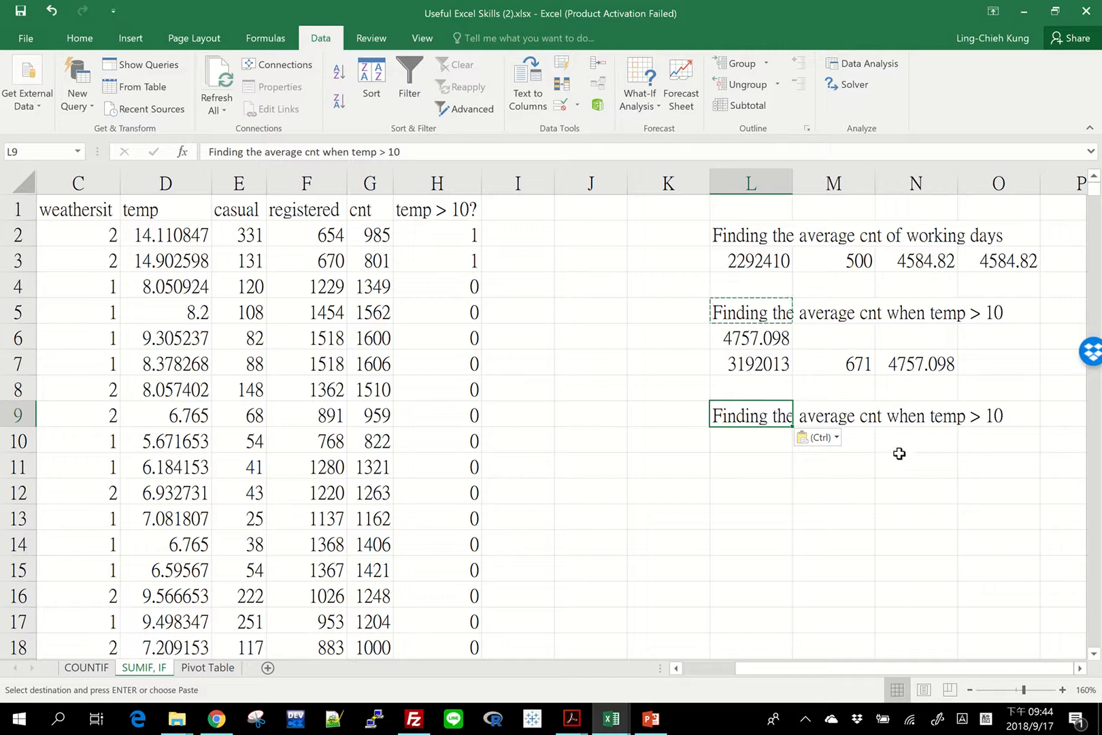
Change the heading in L9 to "Finding the average cnt when temp < 10 and > 6".
key("F2")
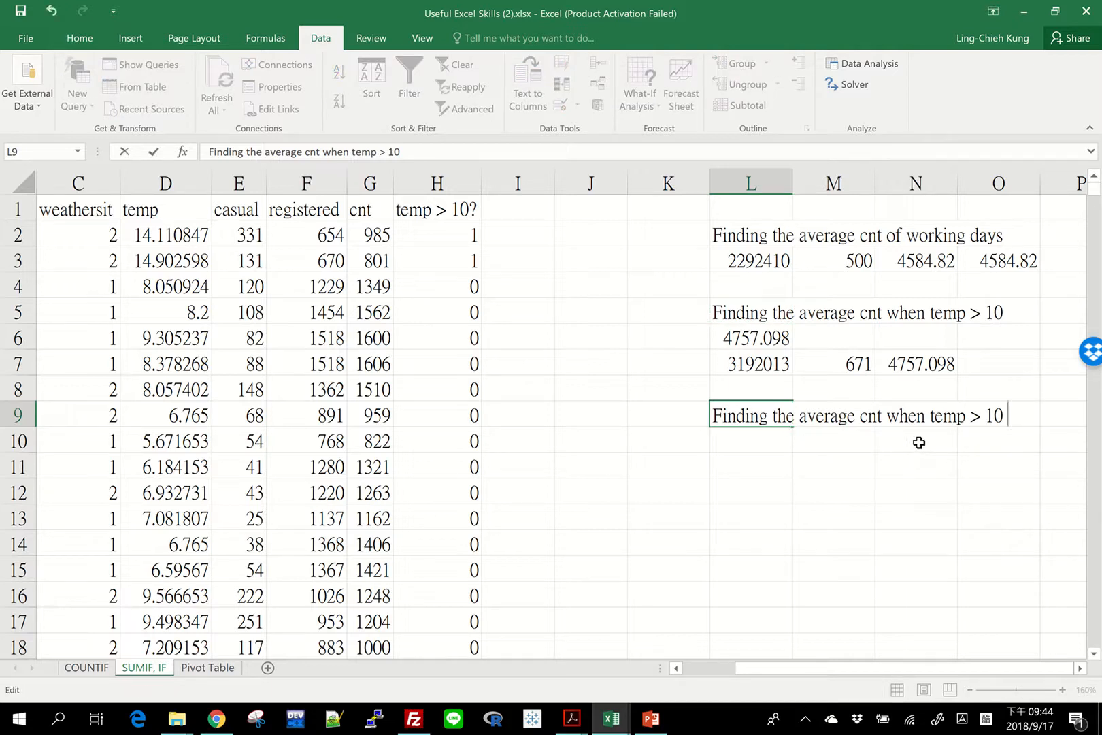
type("amd")
key("BackSpace")
key("BackSpace")
key("BackSpace")
key("BackSpace")
key("BackSpace")
key("BackSpace")
type("< 10 and > 6")
key("Return")
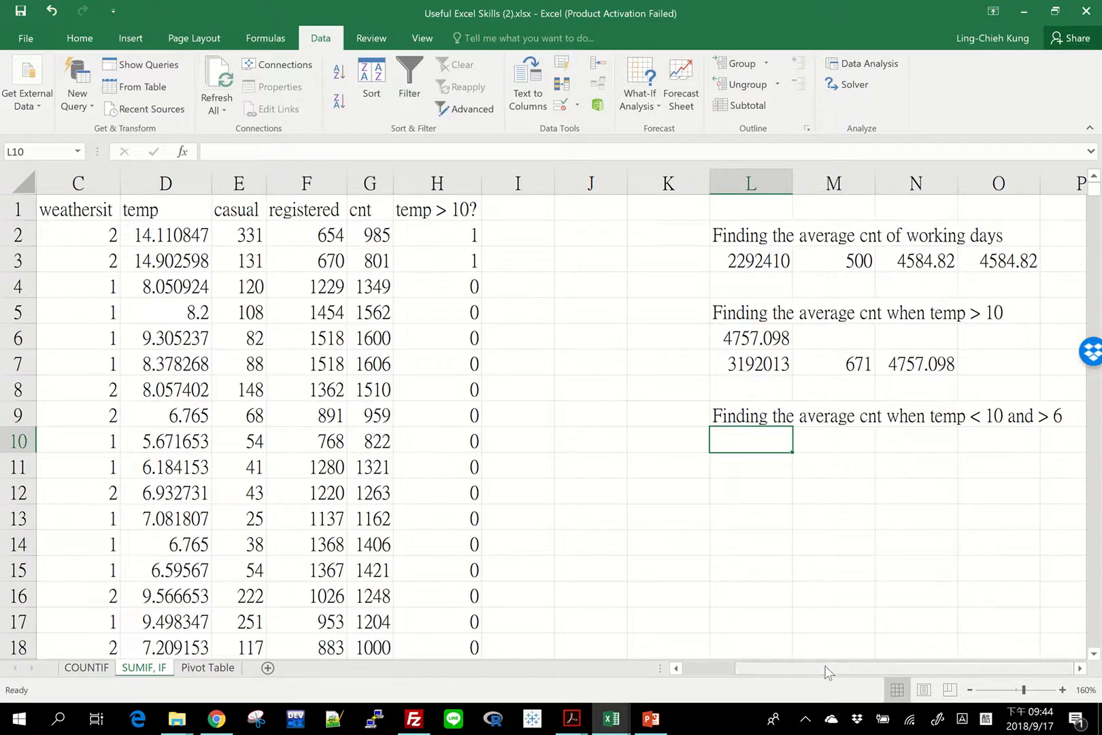
Check the temp value in D10 against the condition in the L9 heading.
left_click_drag(766, 669, 715, 678)
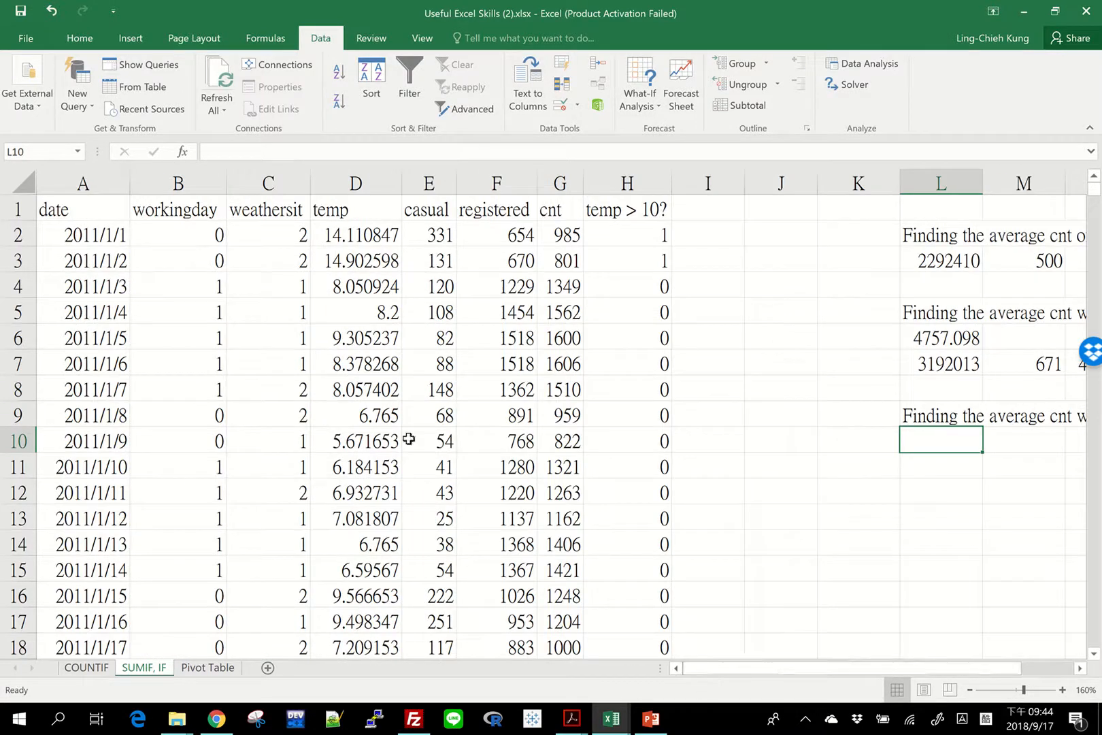
left_click(374, 443)
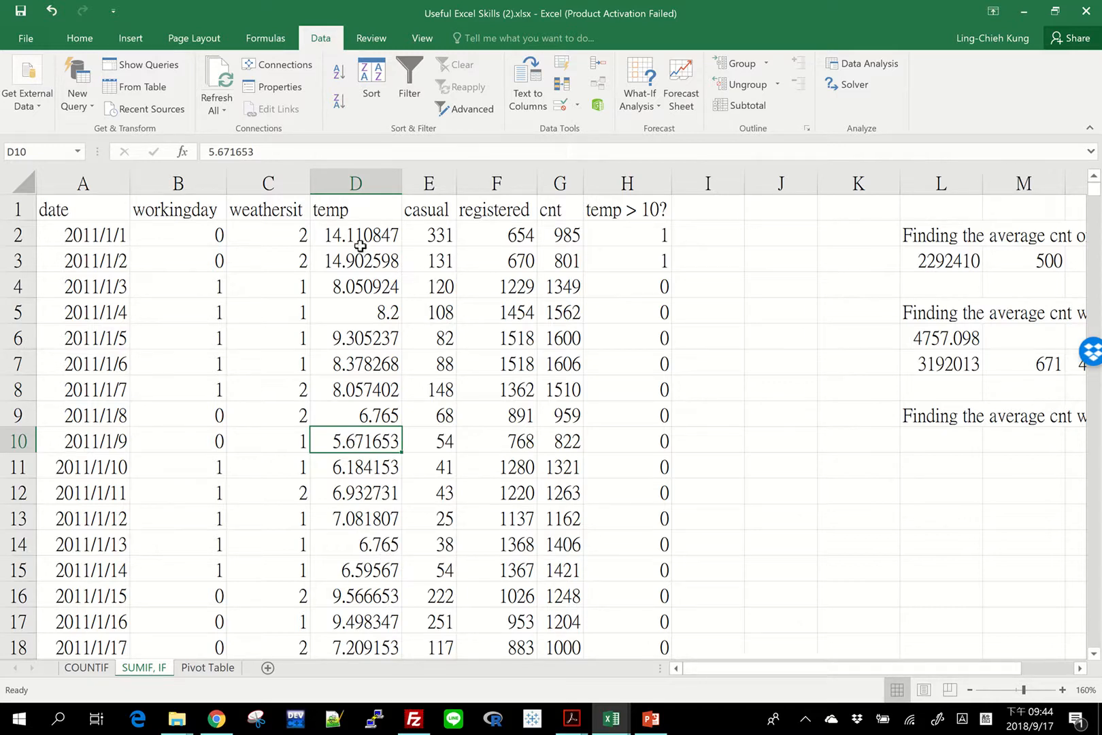
left_click_drag(849, 669, 902, 668)
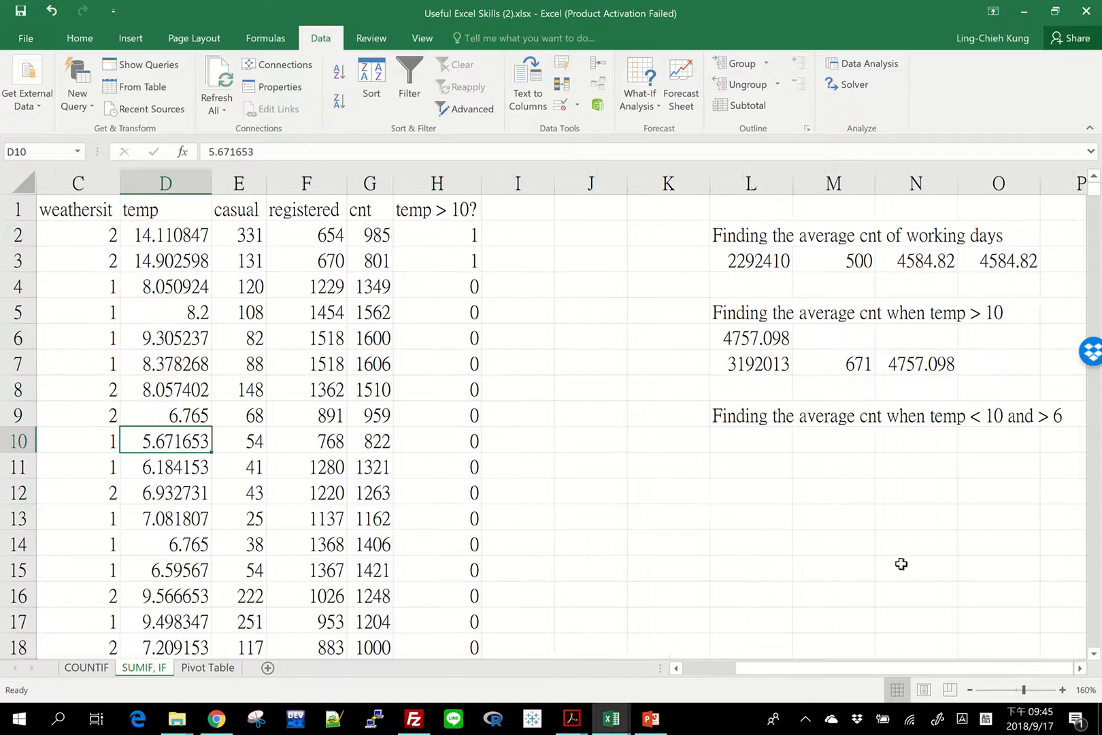
left_click(752, 417)
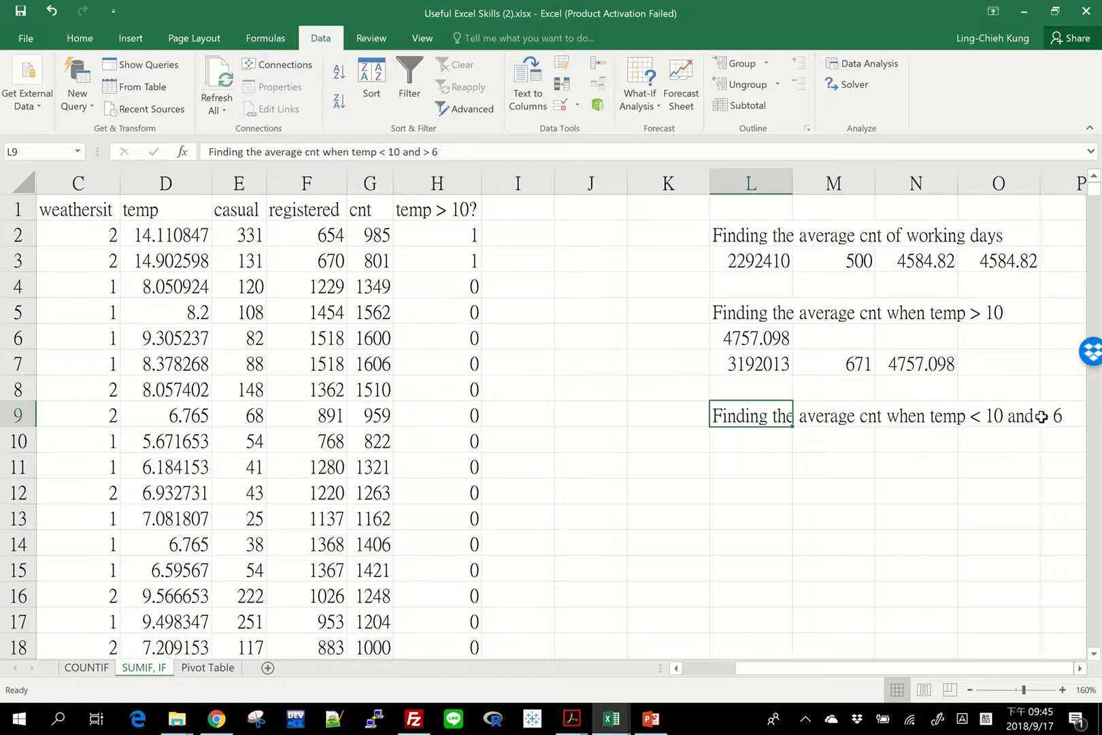
Change the heading in H1 to "temp < 10?".
left_click(436, 210)
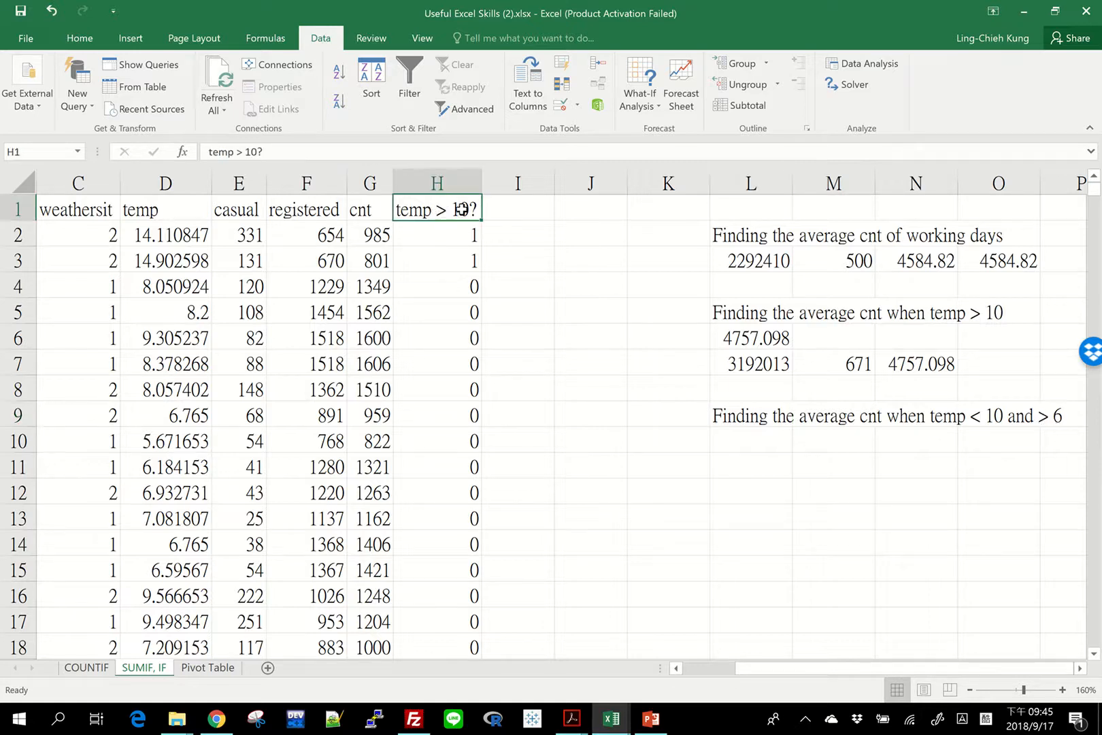
key("F2")
key("Left")
key("Left")
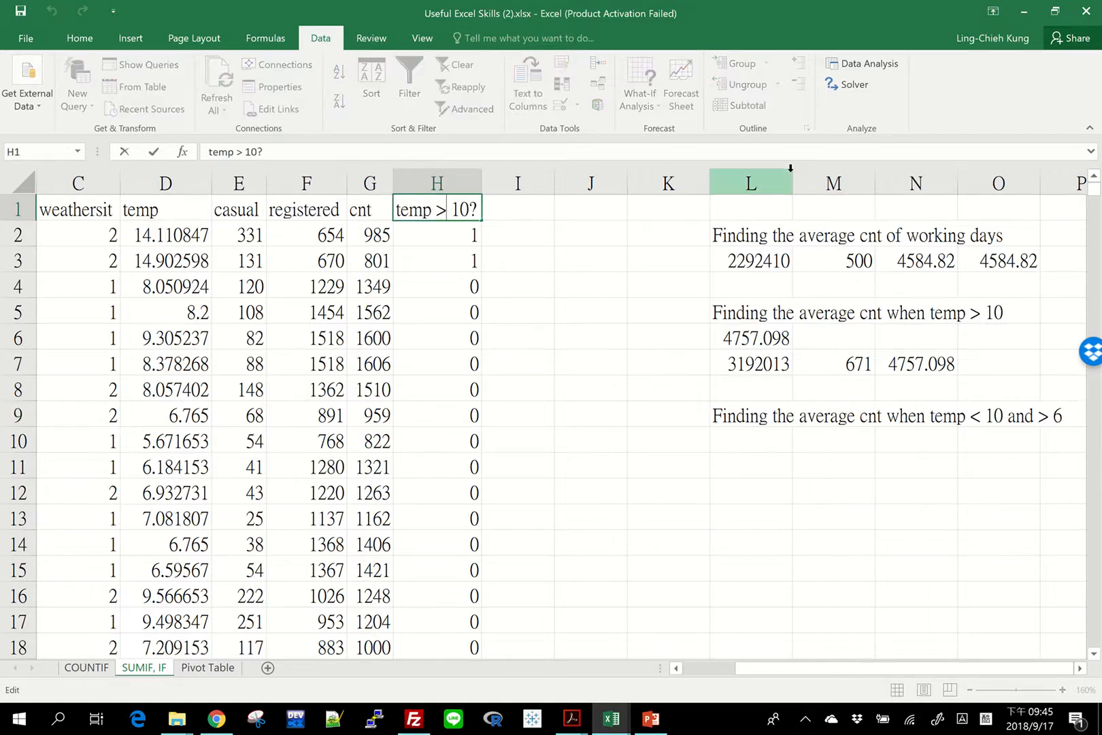
key("BackSpace")
type("<")
key("Return")
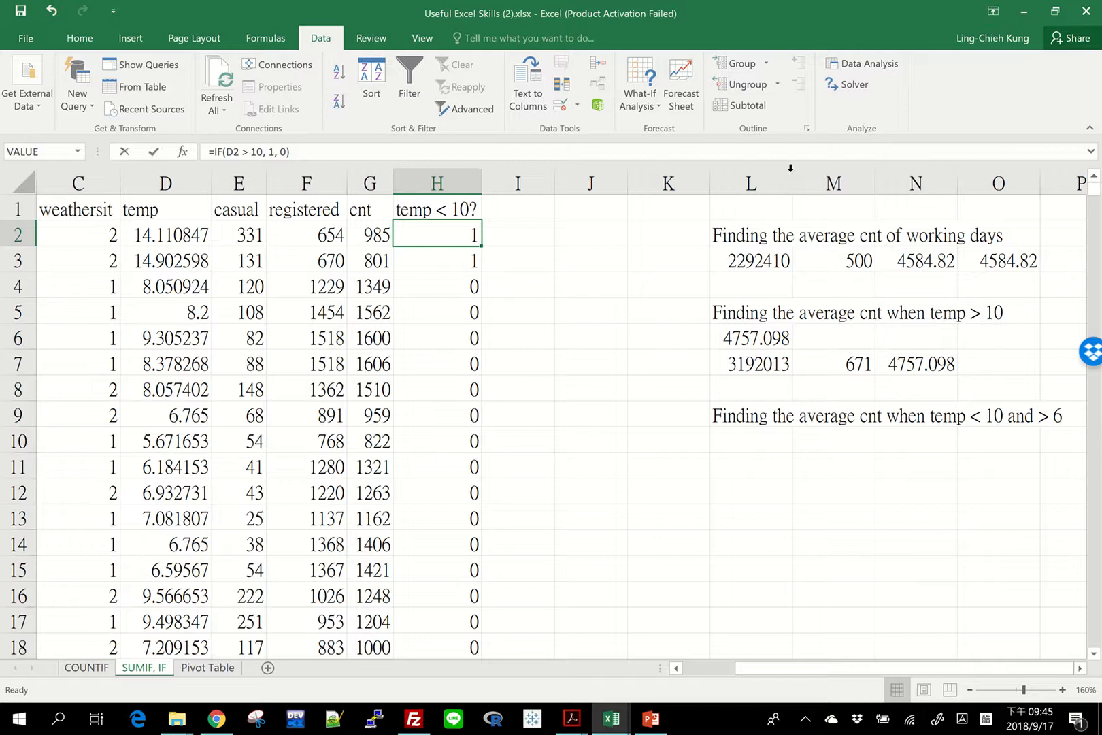
Change the formula in H2 to =IF(D2 < 10, 1, 0) and fill it down the whole flag column.
type("=")
key("Escape")
key("F2")
key("Left")
key("Left")
key("Left")
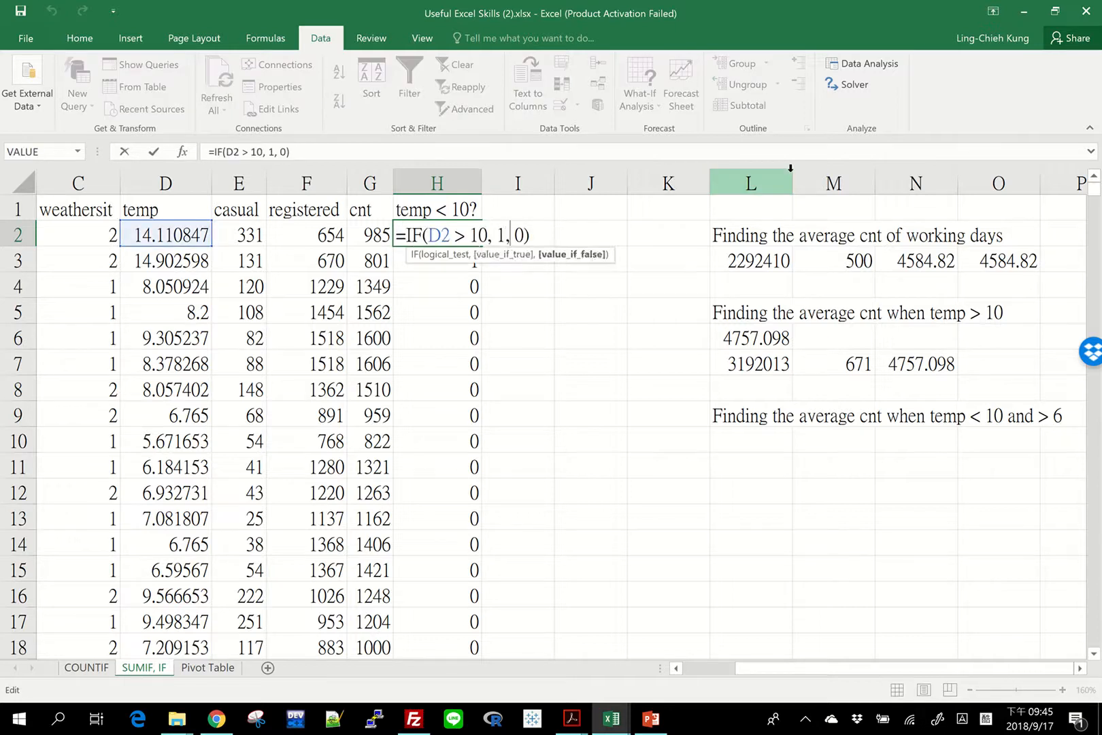
key("Left")
key("Left")
key("Left")
key("Left")
key("Left")
key("Left")
key("Left")
key("BackSpace")
type("<")
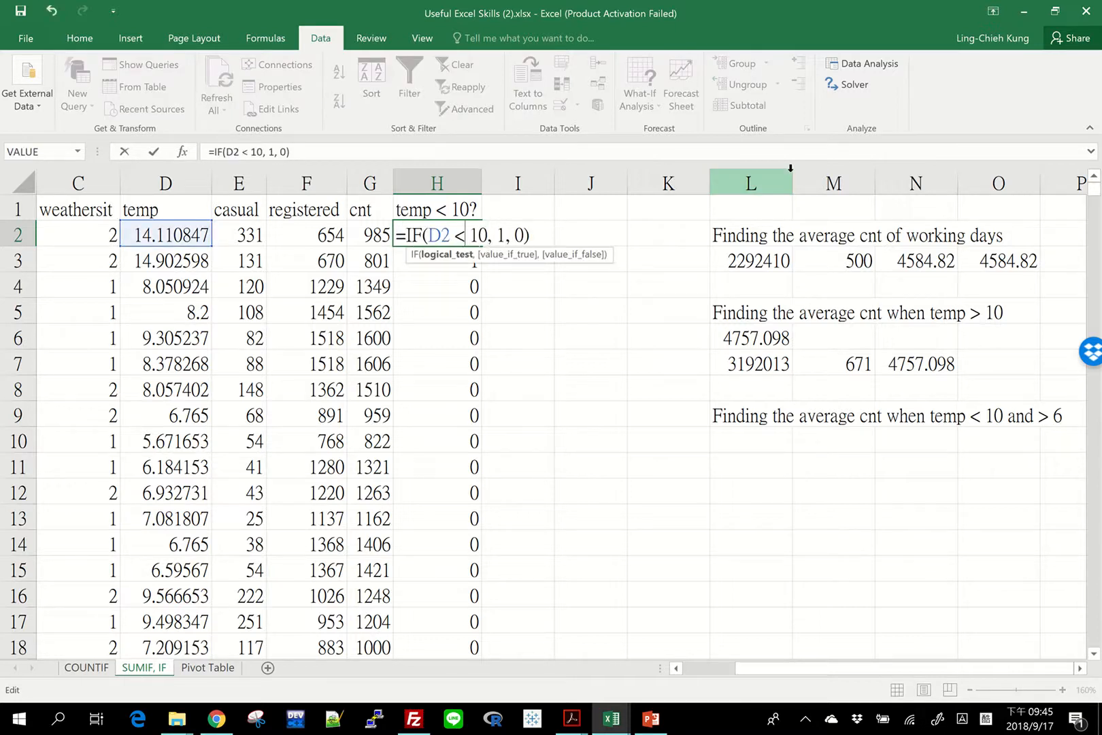
key("Return")
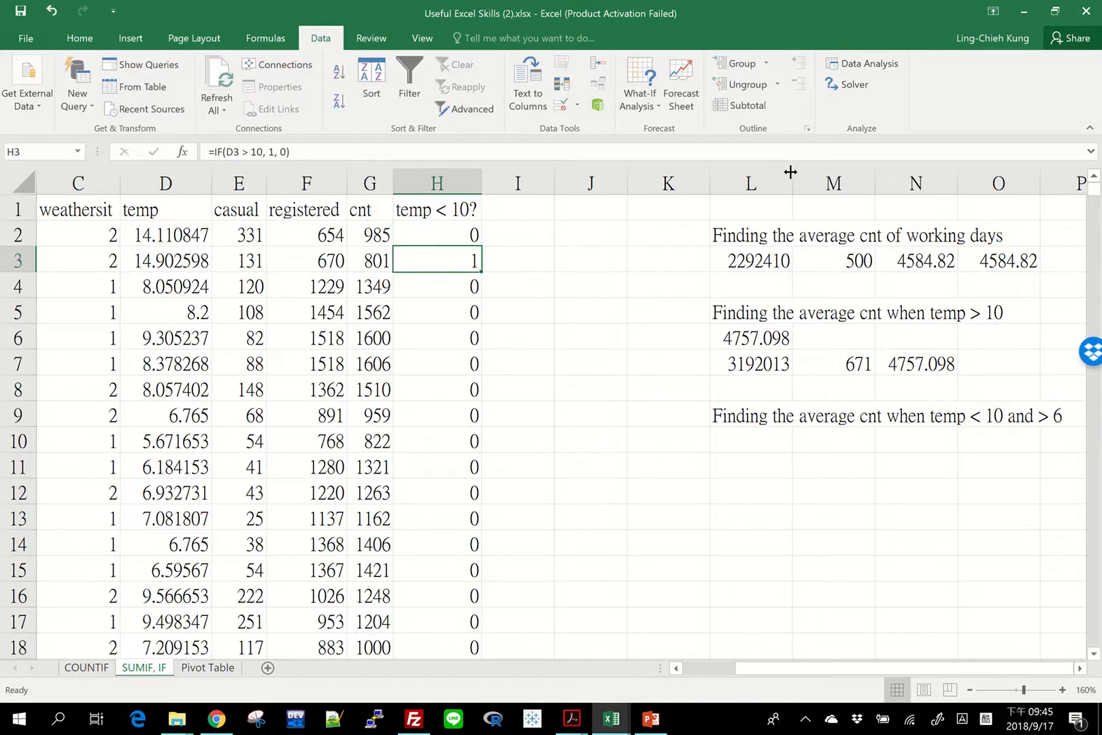
left_click(439, 235)
double_click(481, 250)
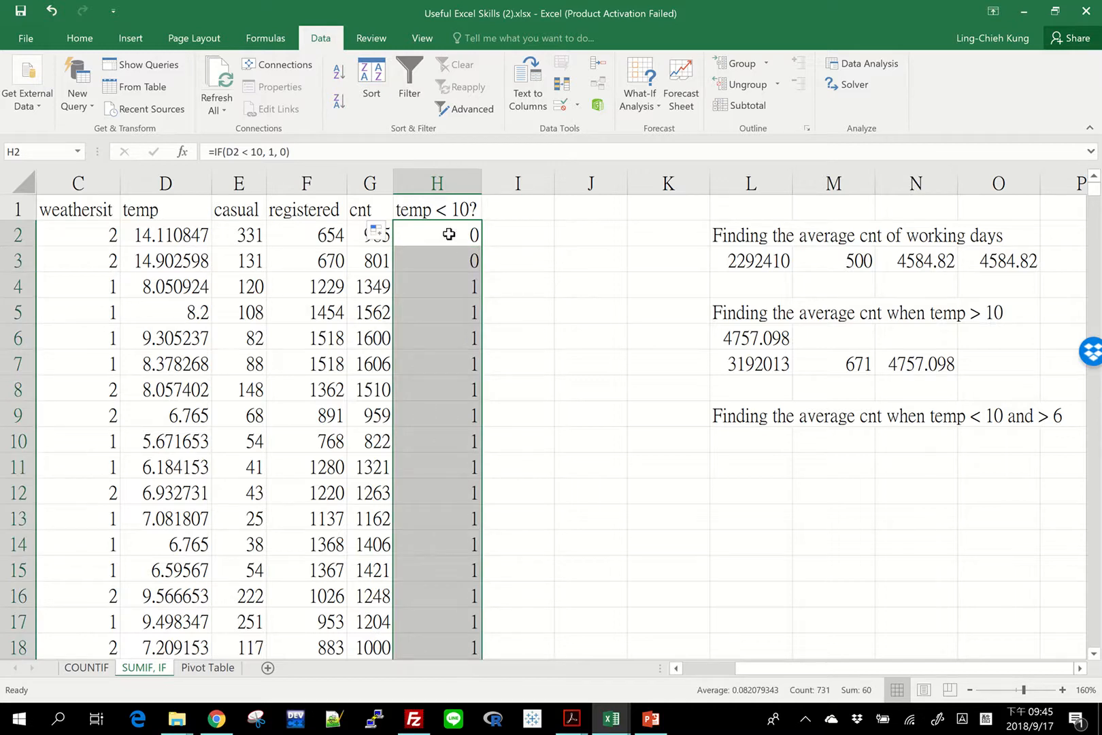
Check the new column H flags against their temp values in several rows, including rows 4 and 2.
left_click(176, 286)
left_click(455, 286)
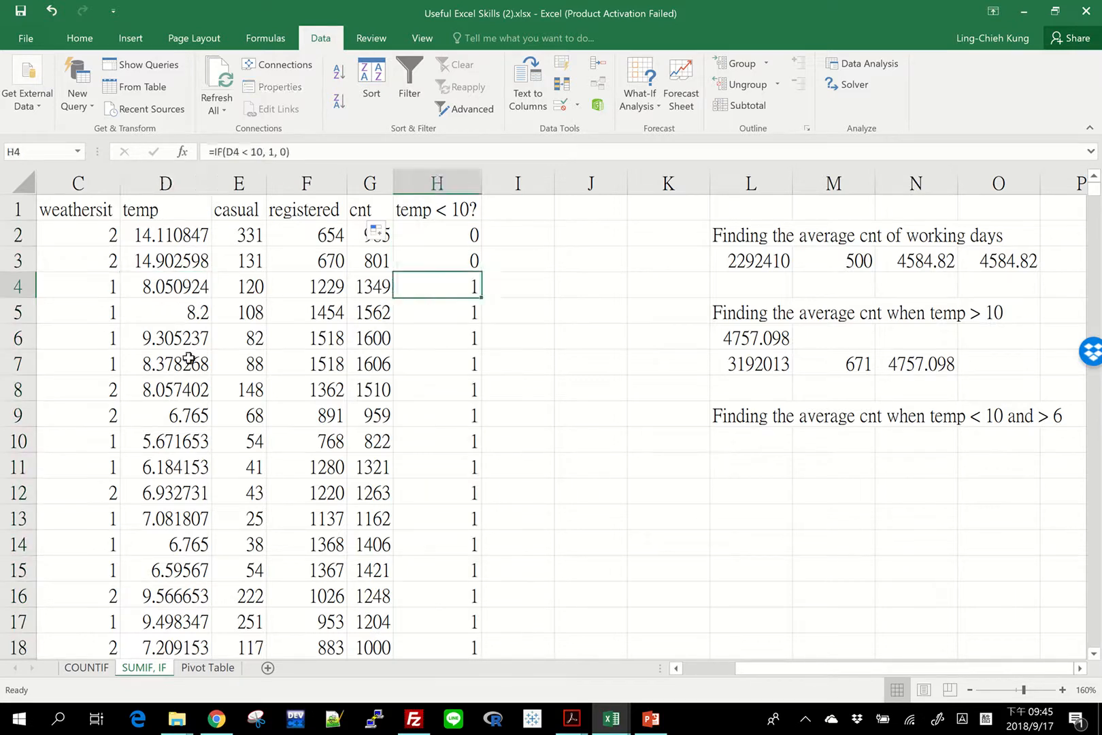
left_click(198, 345)
left_click(473, 361)
left_click(167, 236)
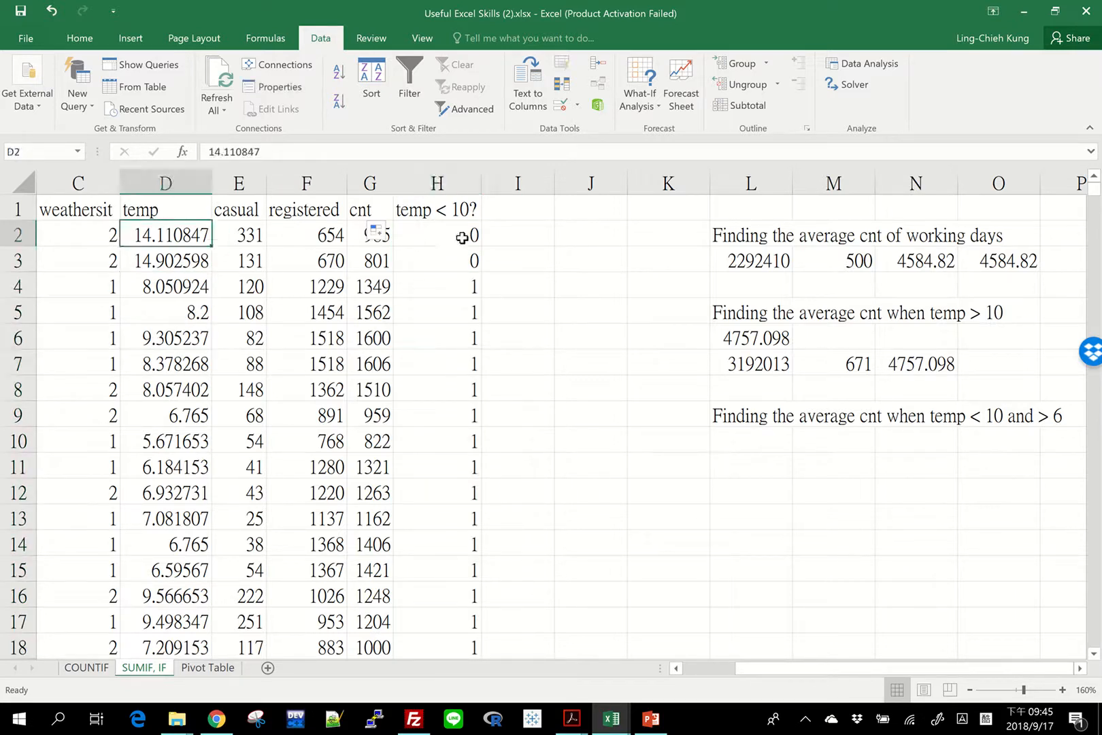
left_click(470, 235)
Enter the heading "temp > 6?" in I1 and widen column I to fit it.
left_click(518, 212)
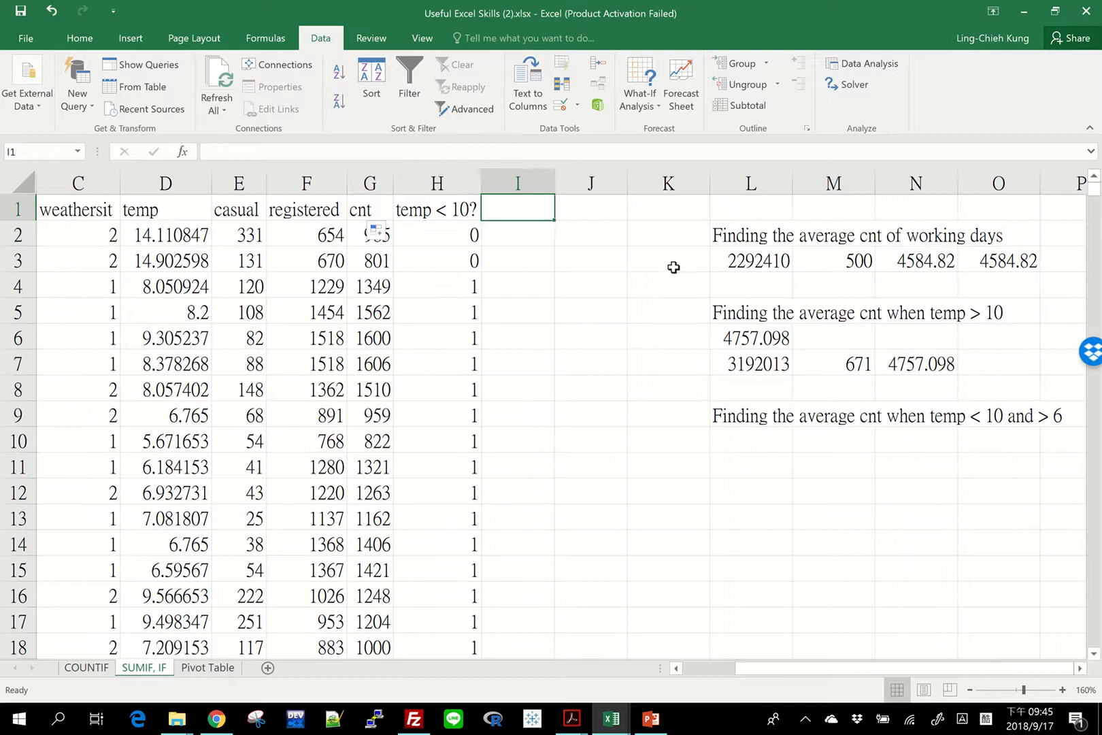
type("temp > 6?")
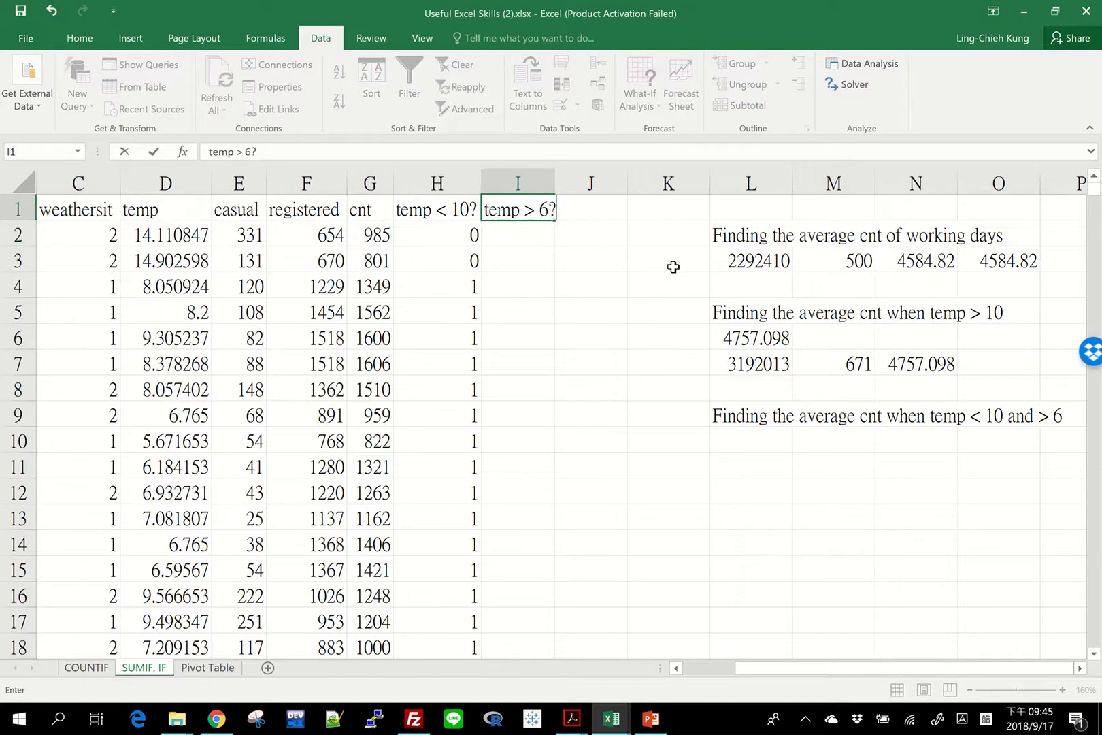
key("Return")
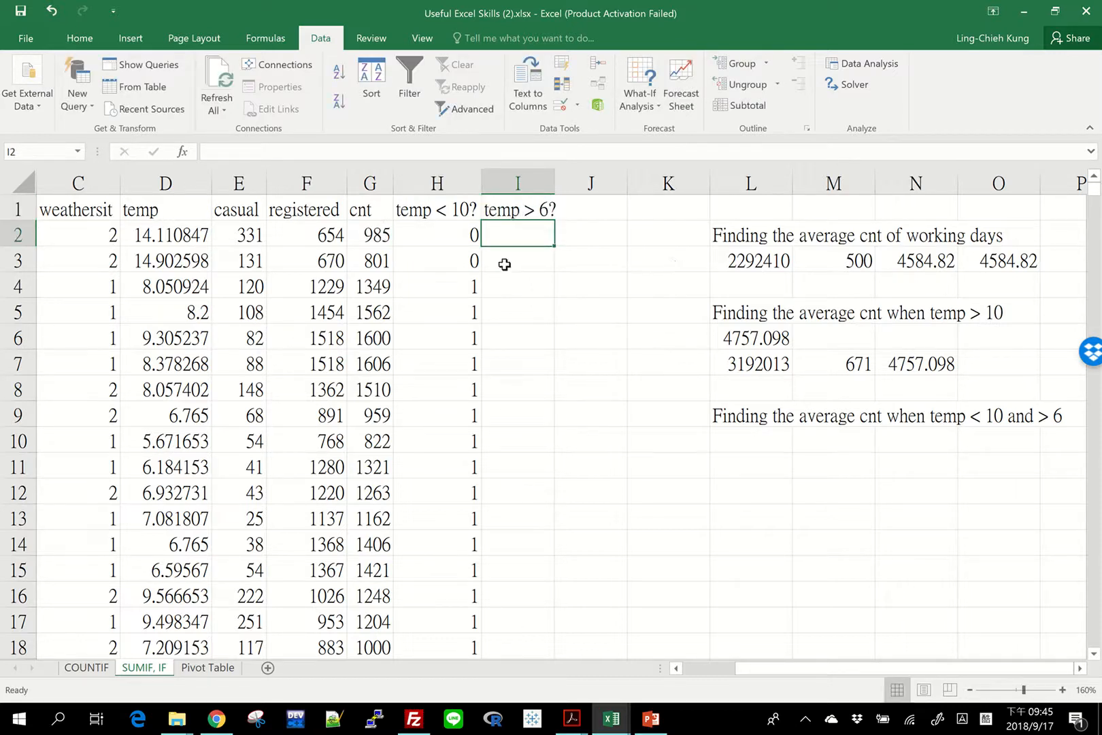
left_click_drag(554, 183, 564, 183)
left_click(532, 212)
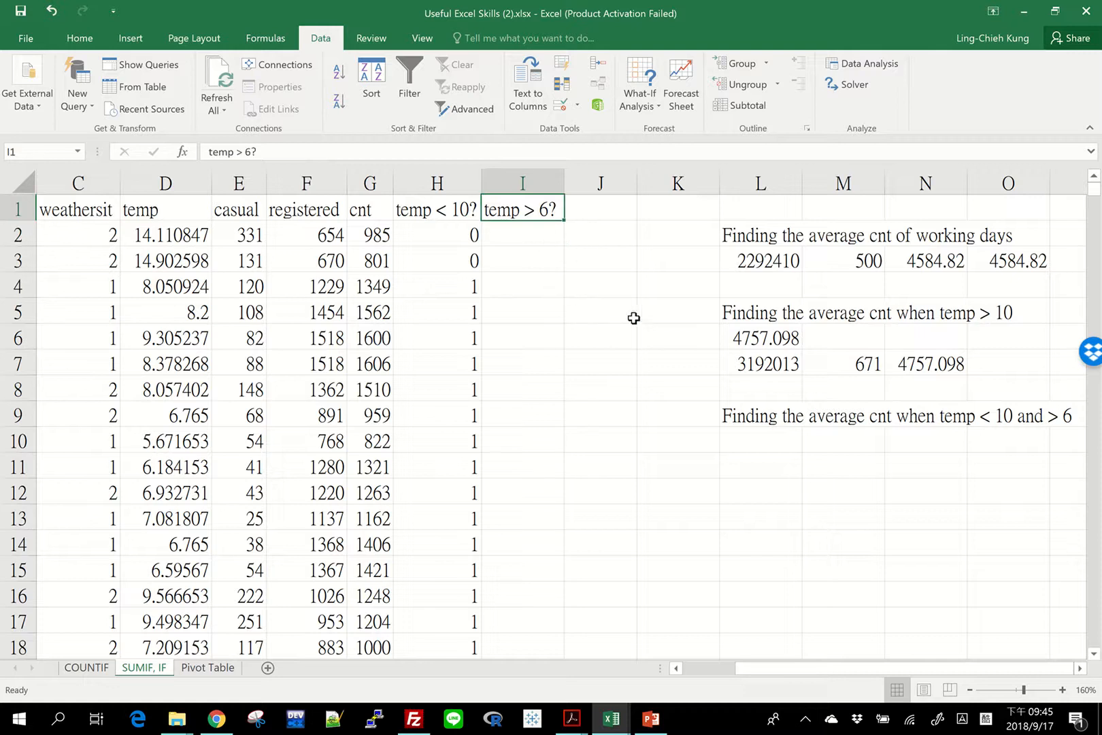
Enter =IF(D2 > 6, 1, 0) in I2 and fill it down the rest of column I.
key("Down")
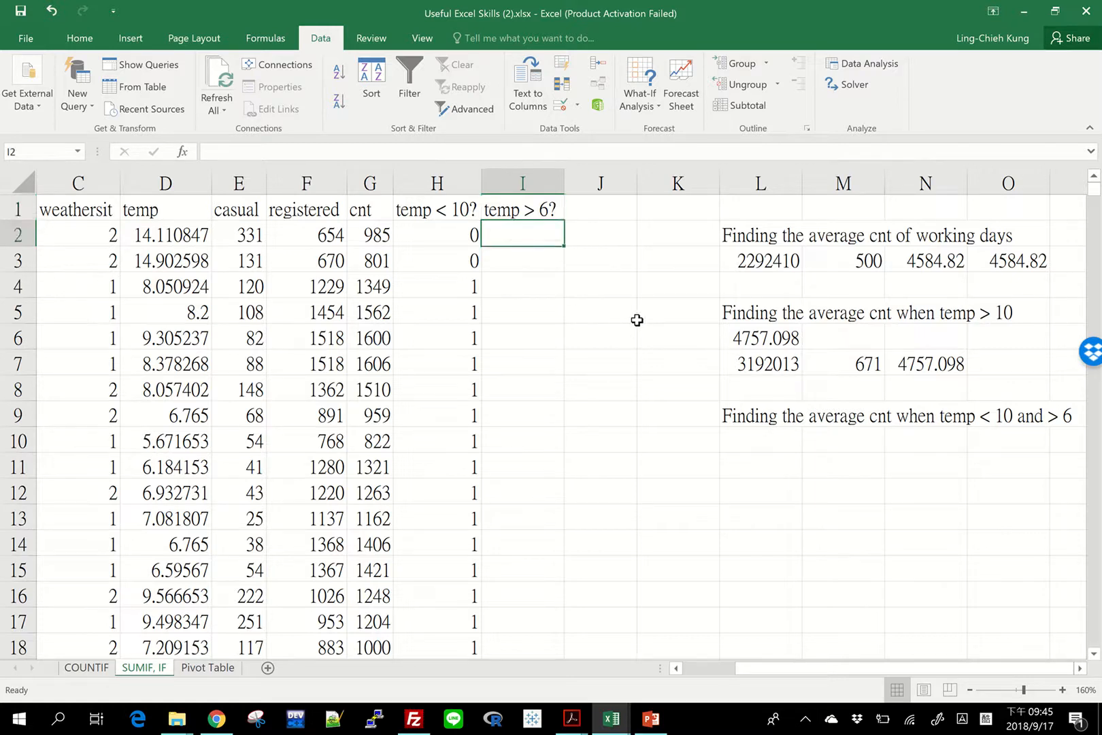
type("=if(")
left_click(155, 238)
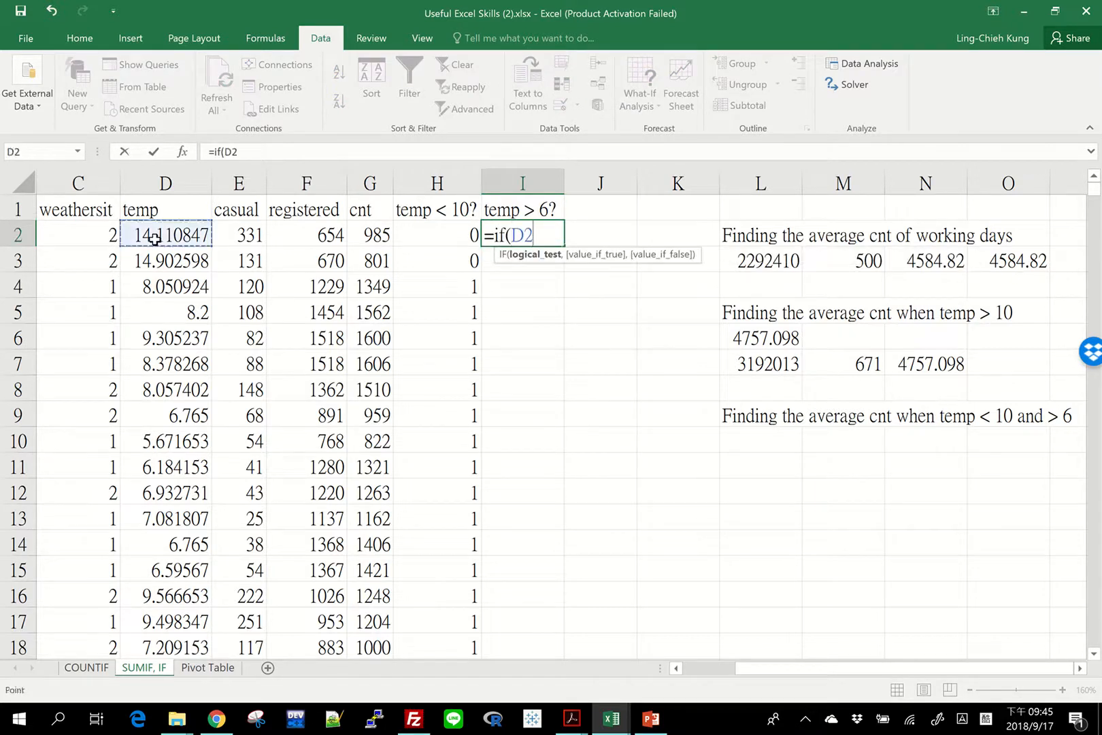
type("> 6,")
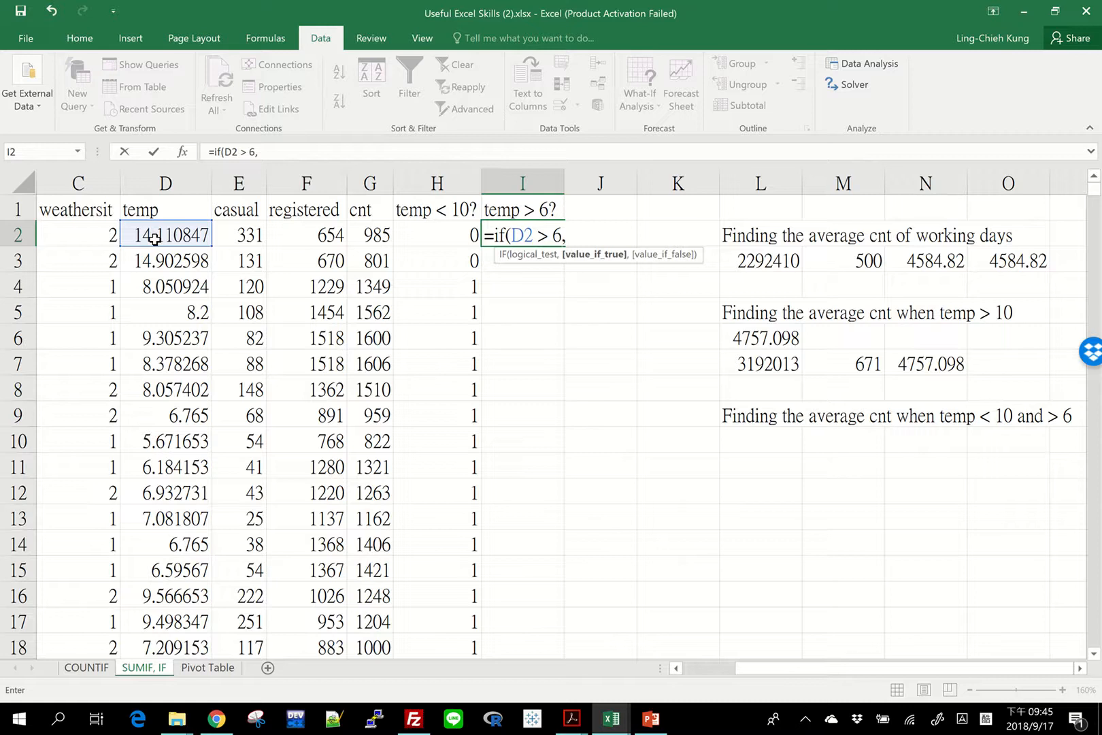
type(" 1, ")
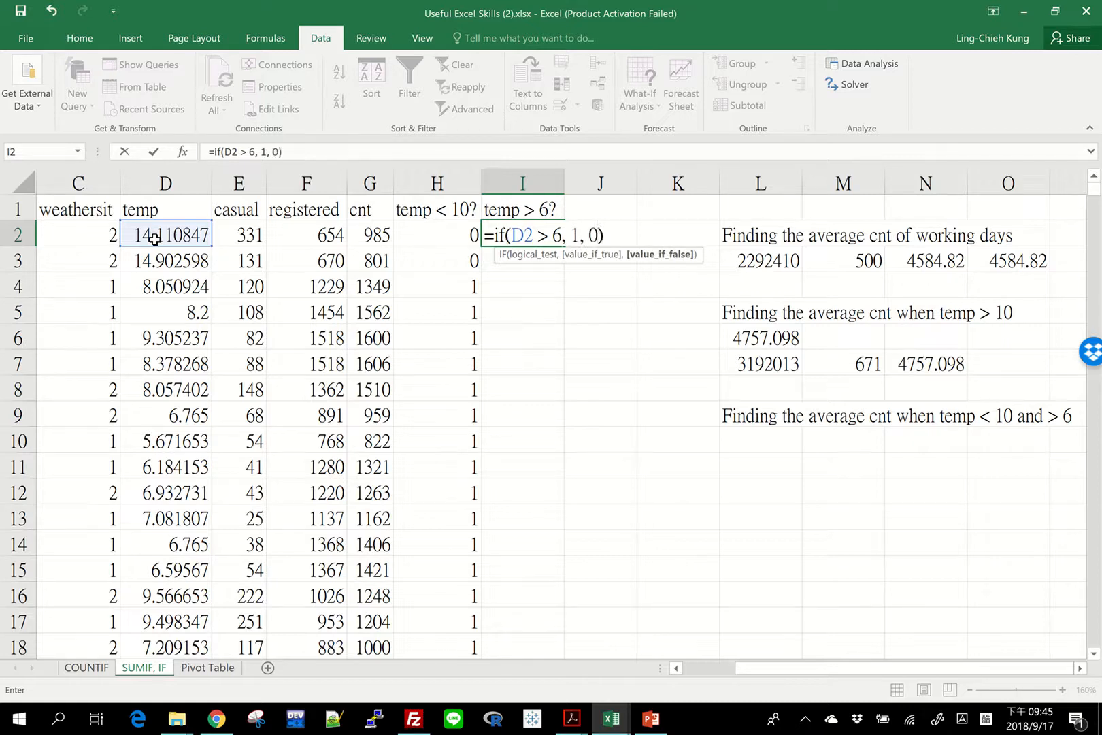
type("0)")
key("Return")
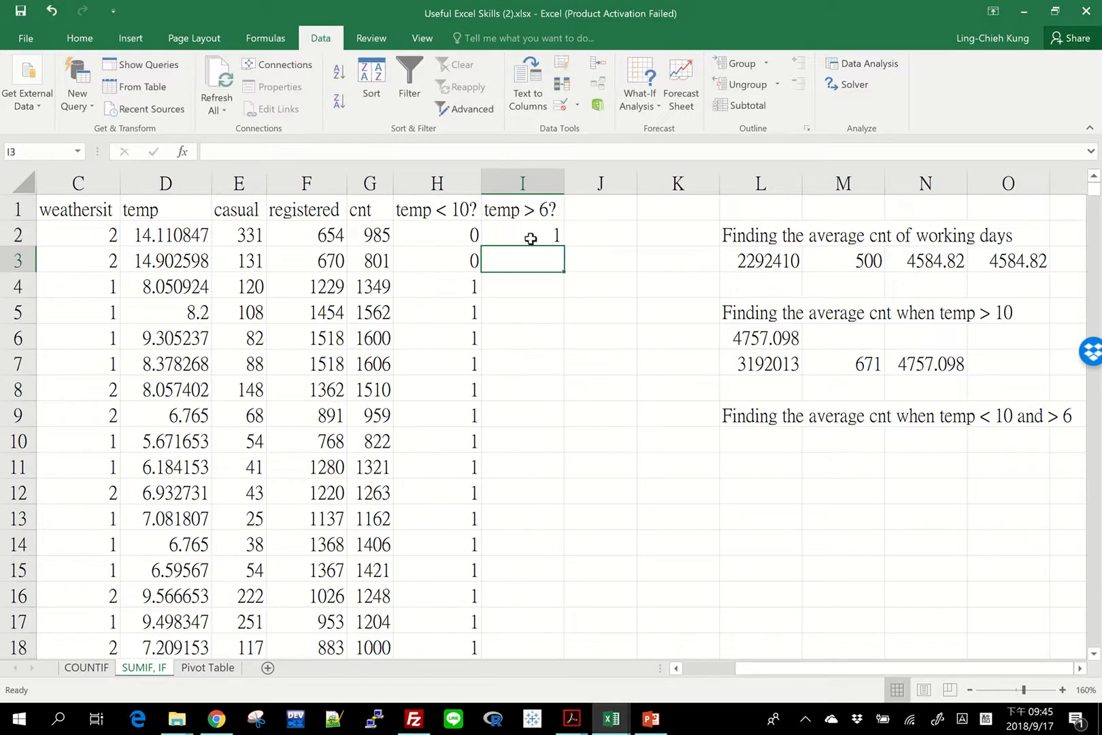
left_click(531, 239)
double_click(564, 247)
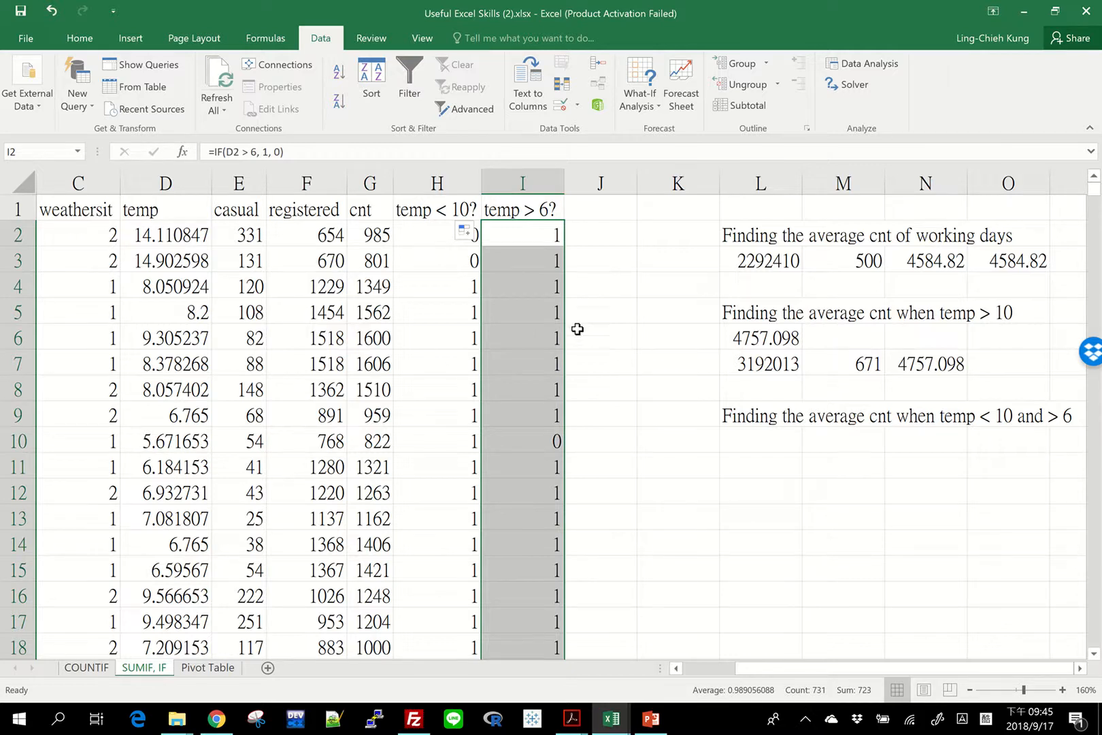
Examine the flag pairs in columns H and I down the data, including rows 4 and 389, for days meeting both conditions.
left_click(428, 288)
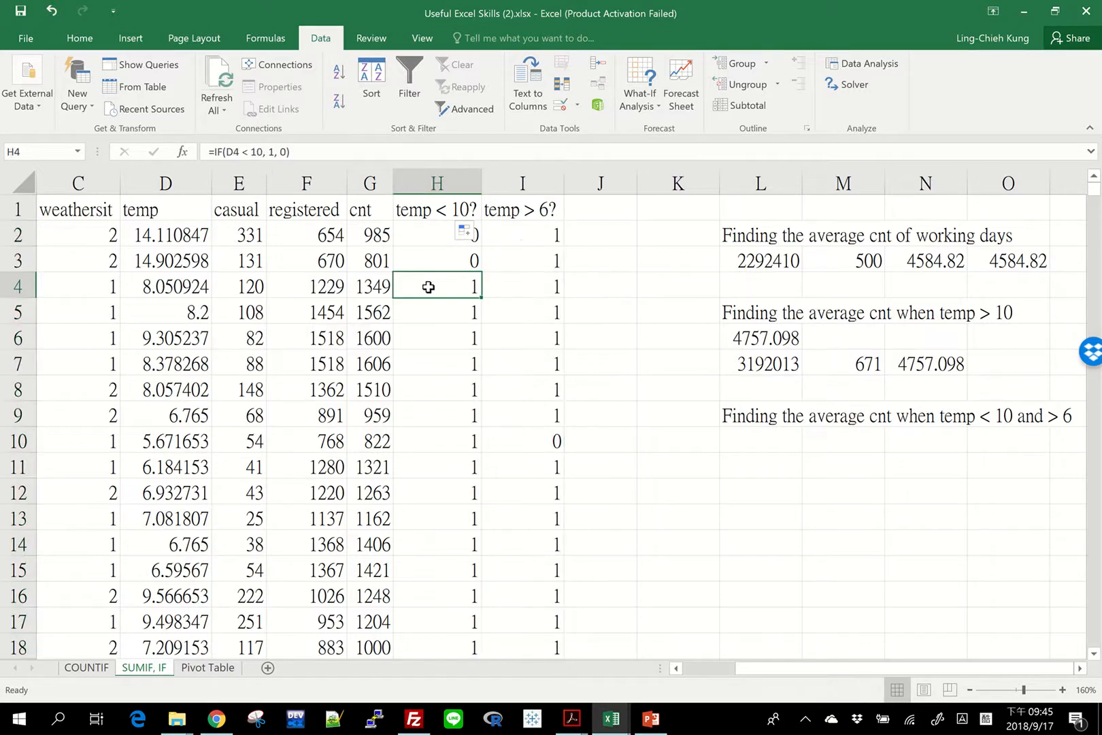
key("shift+Right")
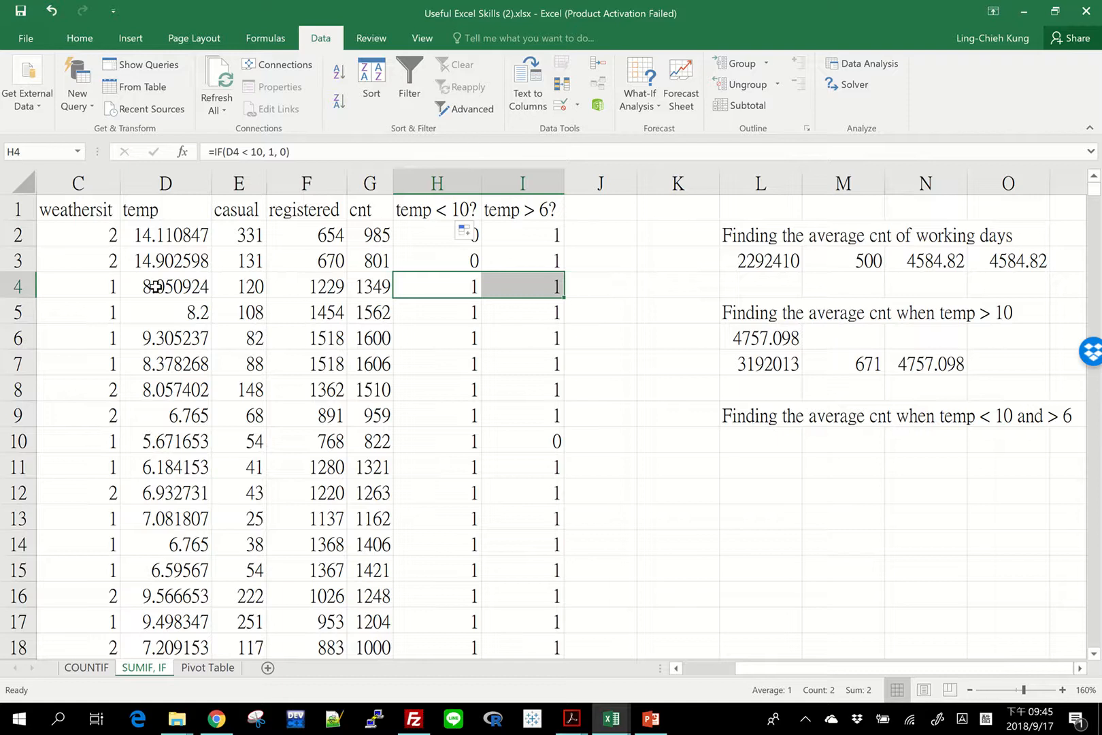
scroll(558, 509, "down", 20)
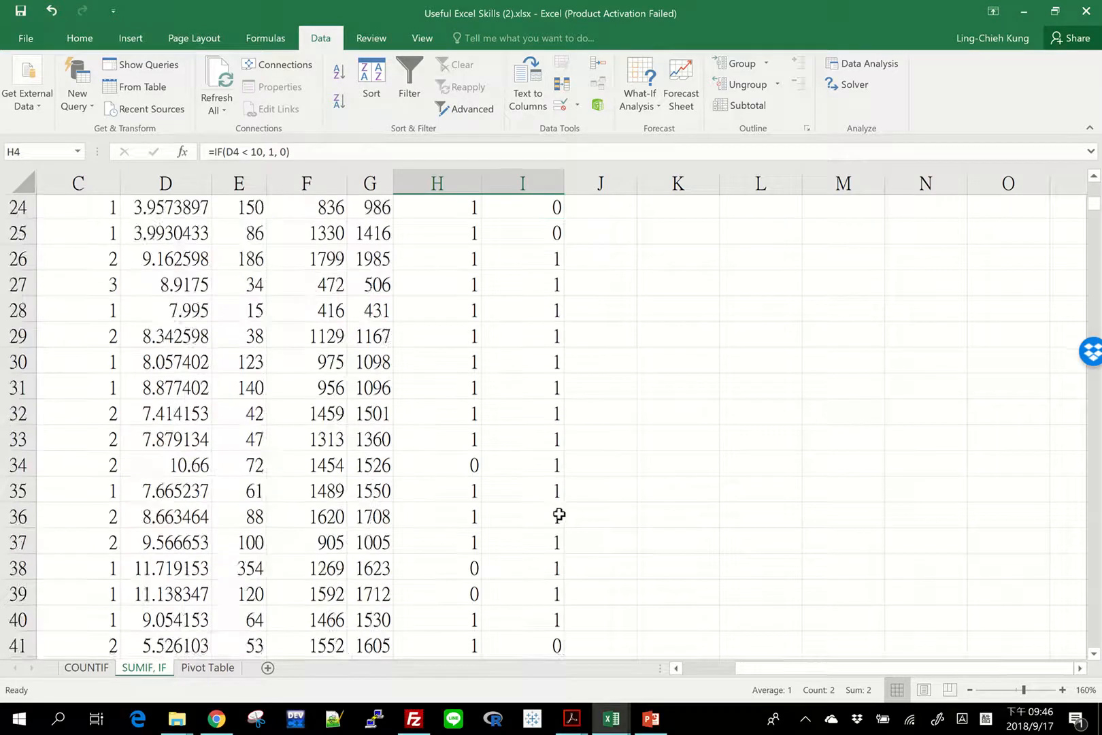
left_click_drag(449, 356, 545, 337)
scroll(533, 521, "down", 6)
scroll(533, 521, "down", 20)
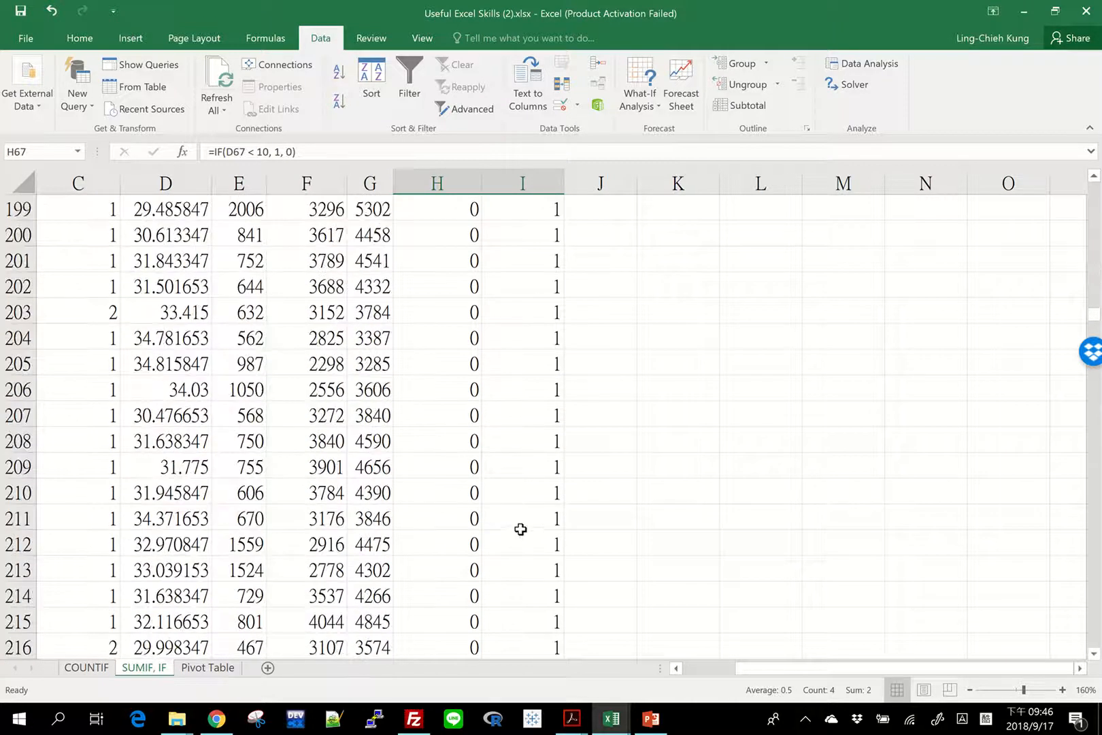
scroll(520, 529, "down", 20)
scroll(341, 493, "down", 20)
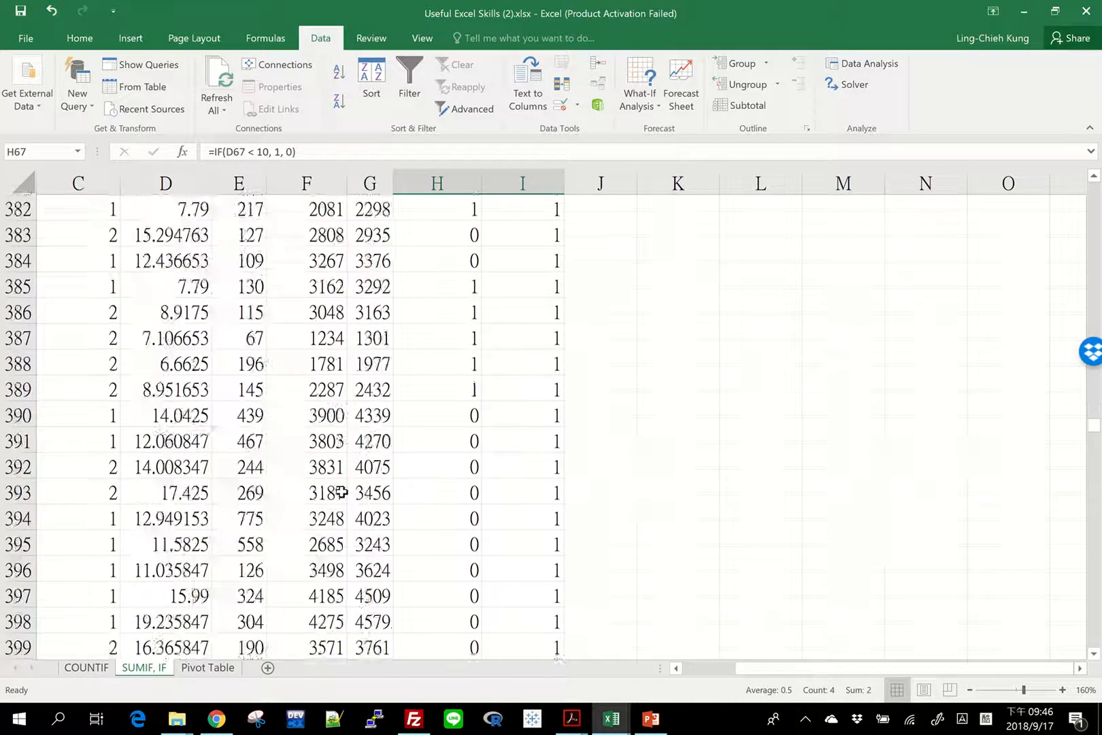
scroll(347, 492, "up", 6)
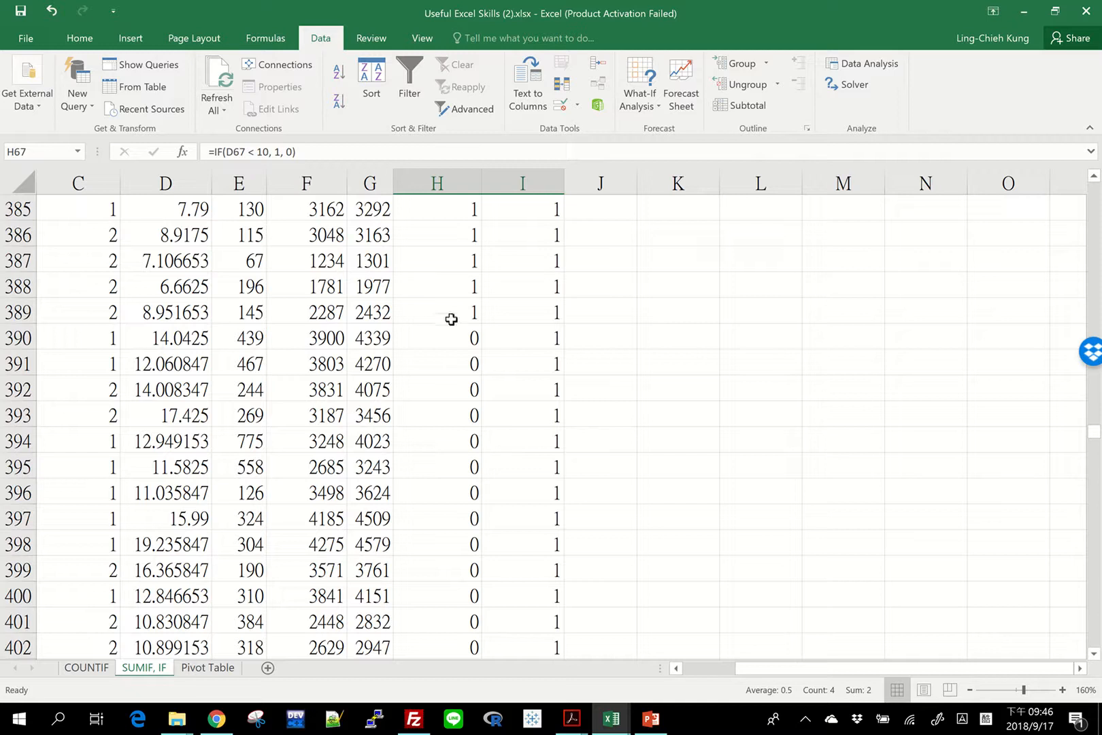
left_click_drag(451, 318, 519, 314)
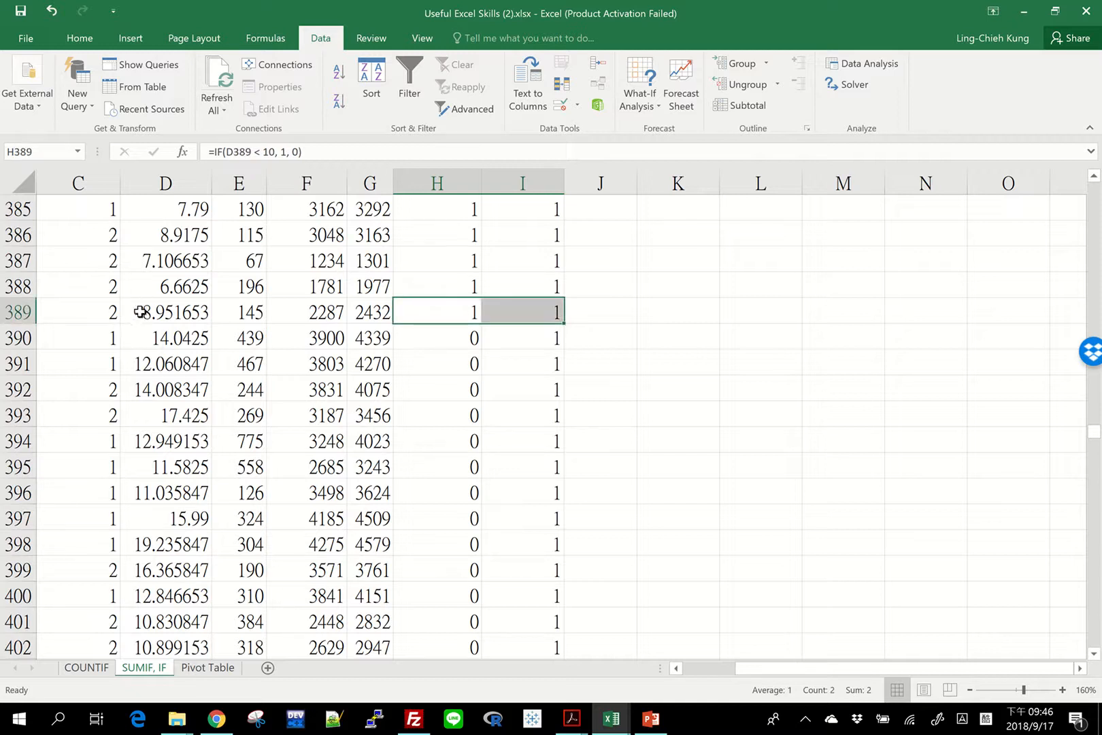
scroll(443, 522, "down", 18)
scroll(443, 522, "down", 20)
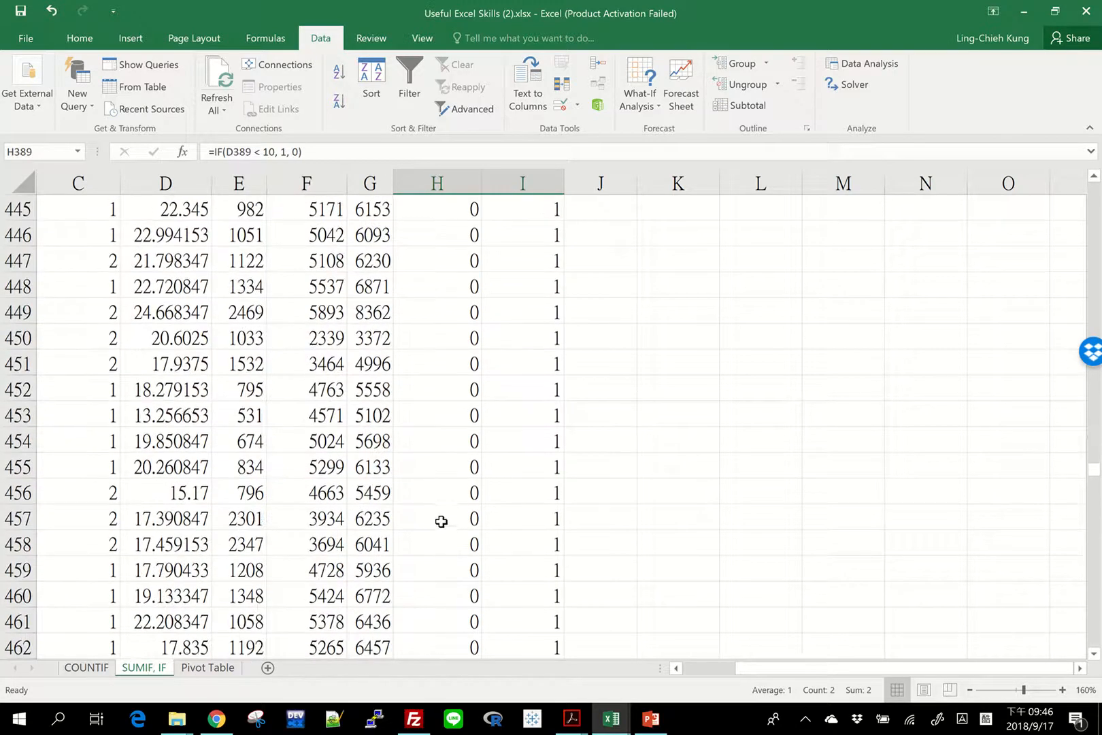
scroll(605, 500, "down", 10)
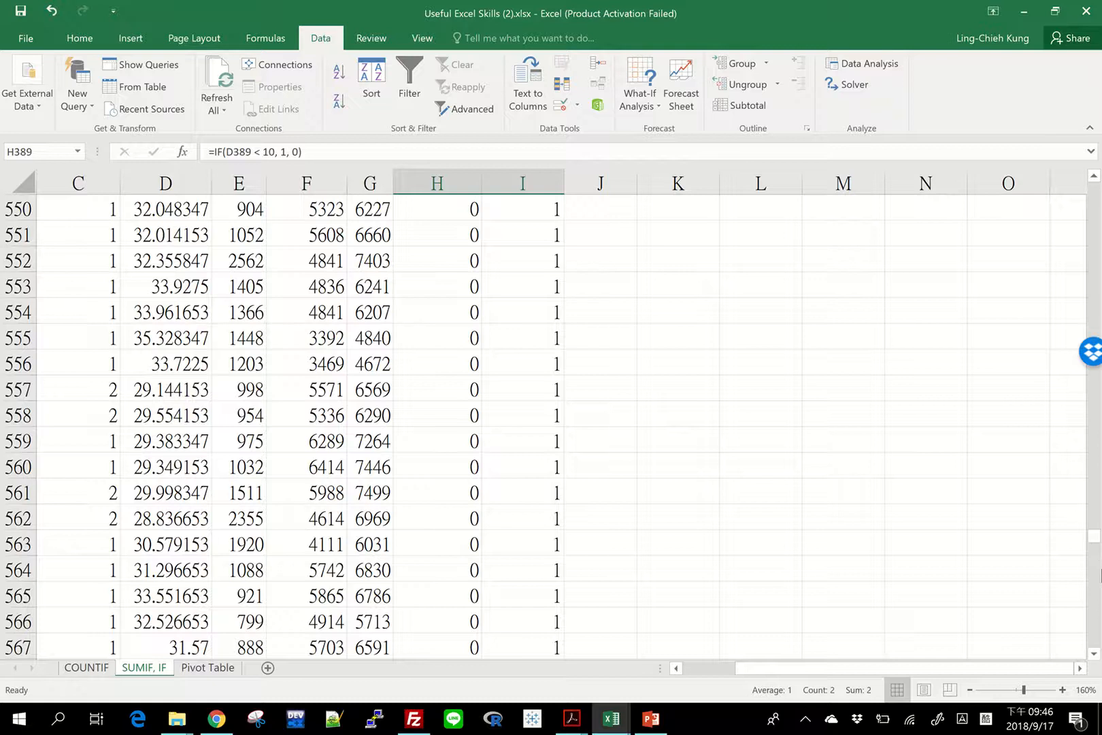
left_click_drag(1094, 536, 1095, 182)
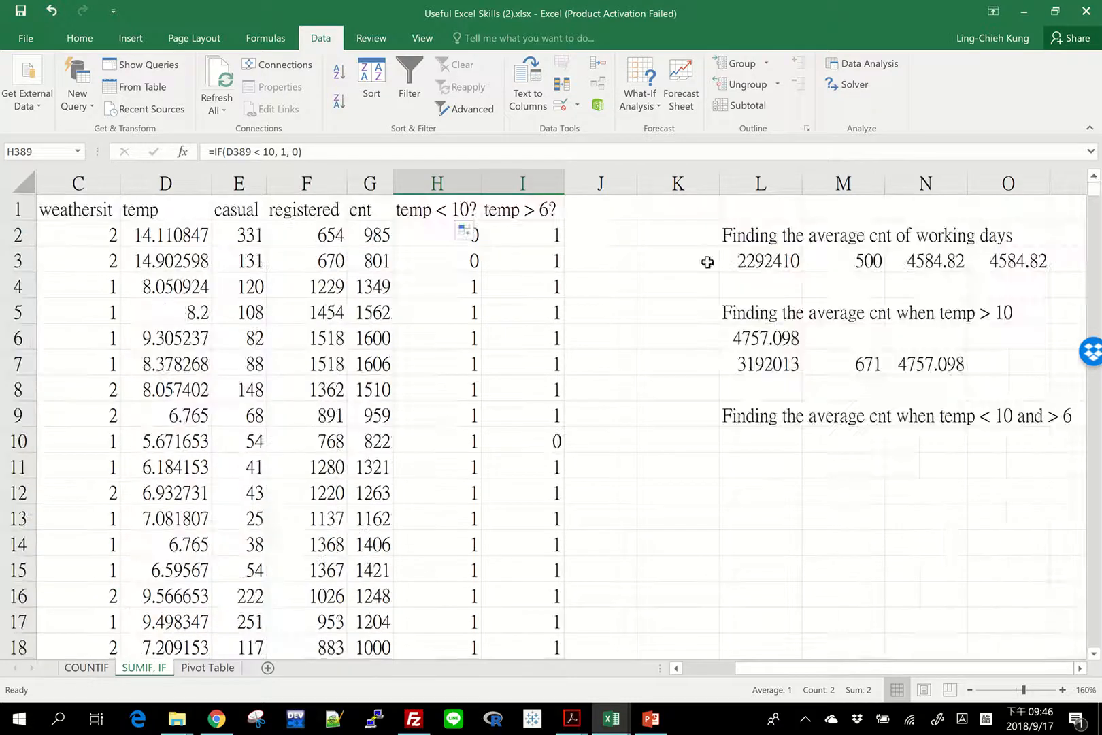
Enter the formula =H2 * I2 in J2 to combine the two temperature flags.
left_click(605, 230)
type("=H2 *")
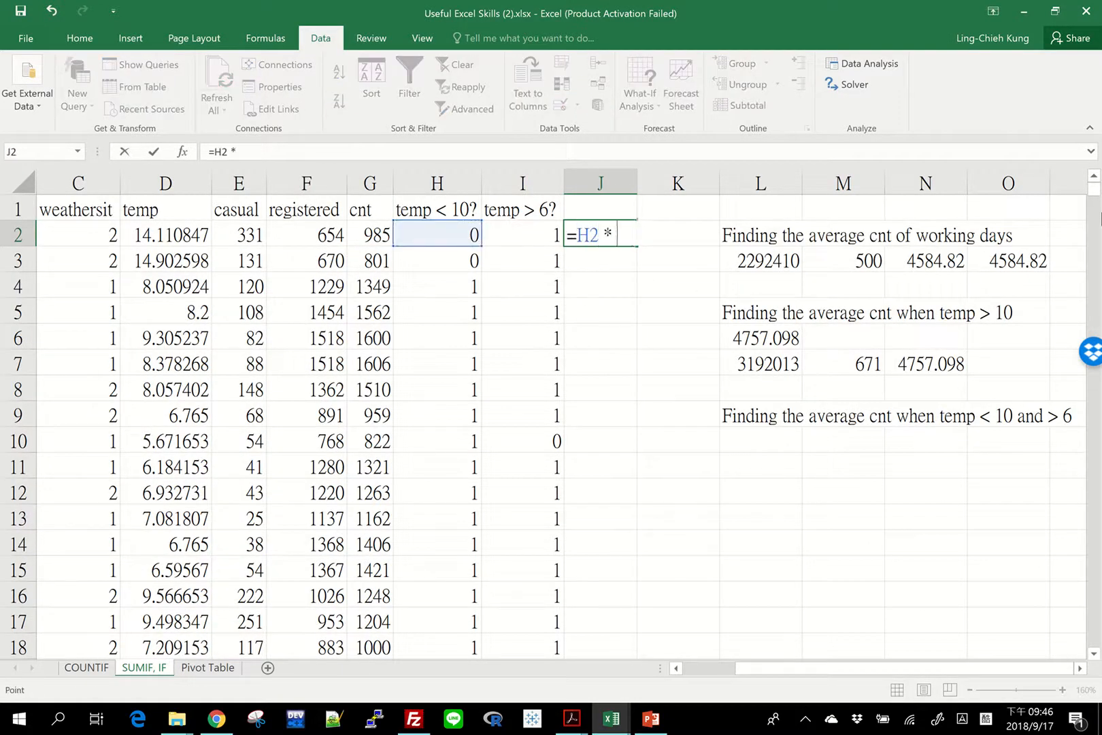
type(" I2")
key("Return")
key("Up")
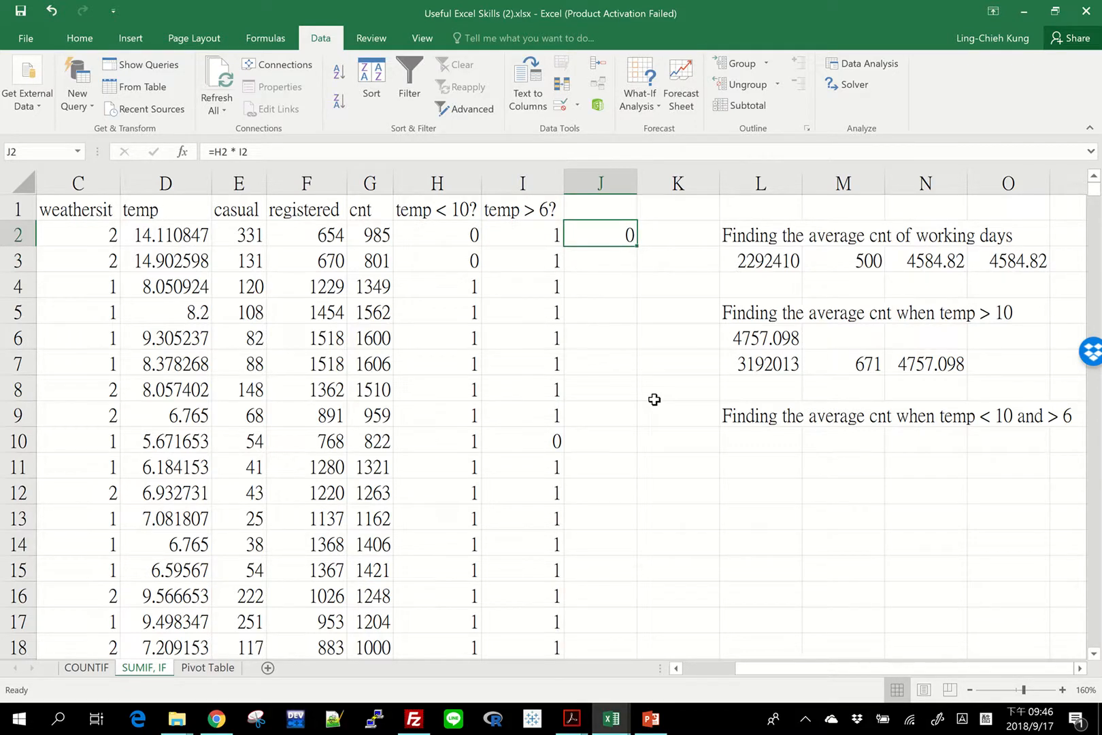
Enter the heading "temp < 10 and > 6?" in J1 and widen column J to fit it.
left_click(630, 216)
type("temp")
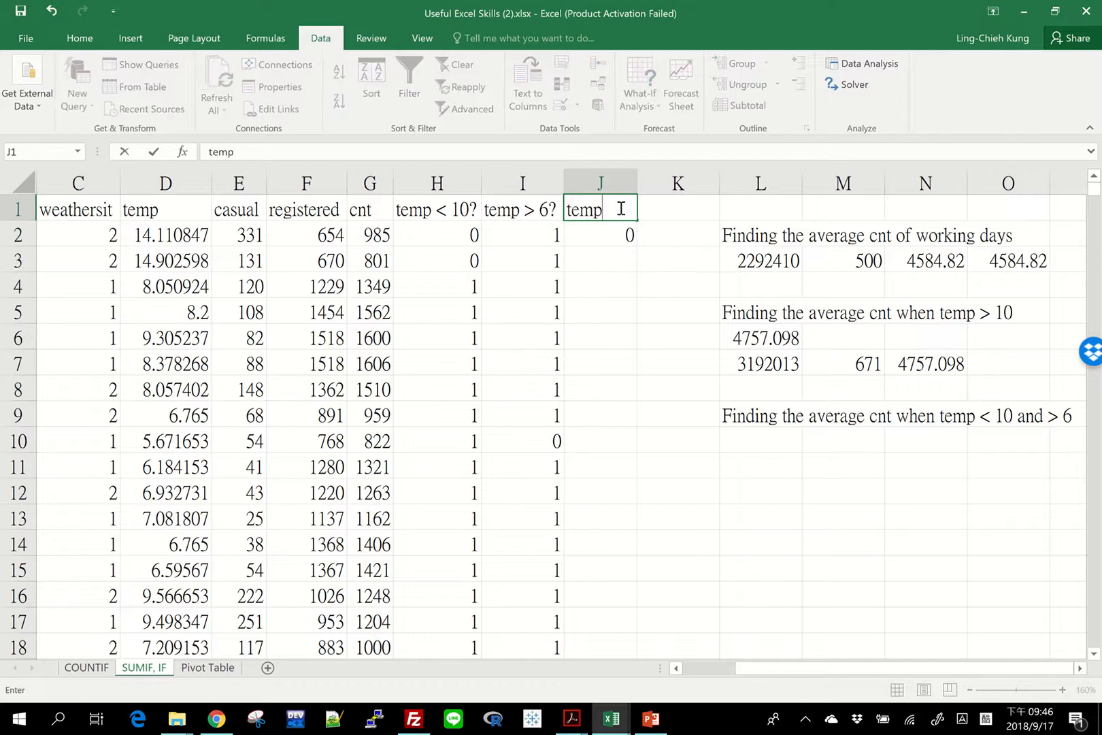
type(" < 10 and > 1")
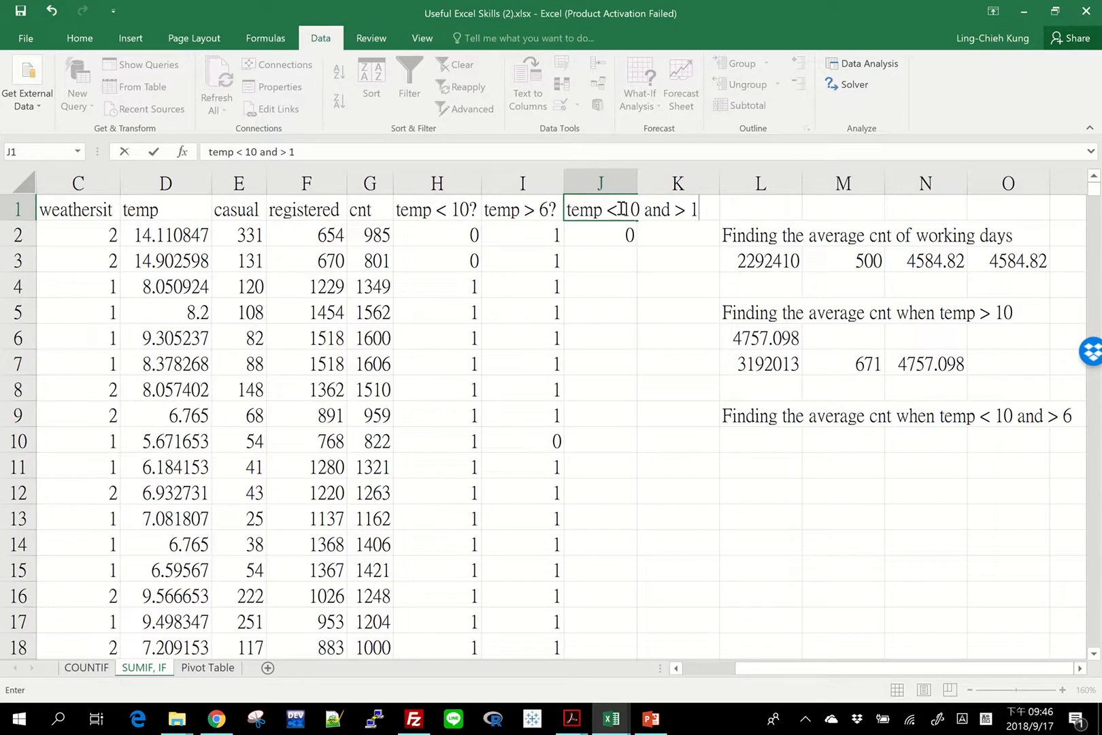
key("BackSpace")
type("6?")
key("Return")
left_click(639, 182)
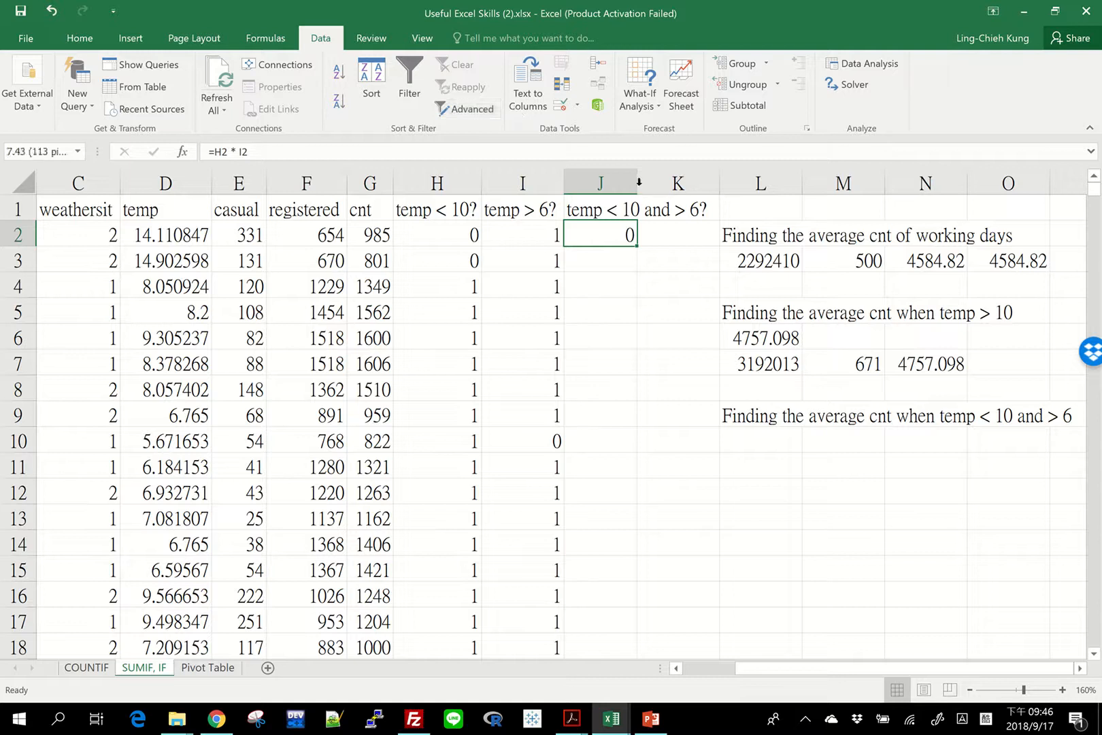
double_click(638, 182)
Fill the combined flag formula in J2 down the rest of column J and check the filled rows.
double_click(719, 245)
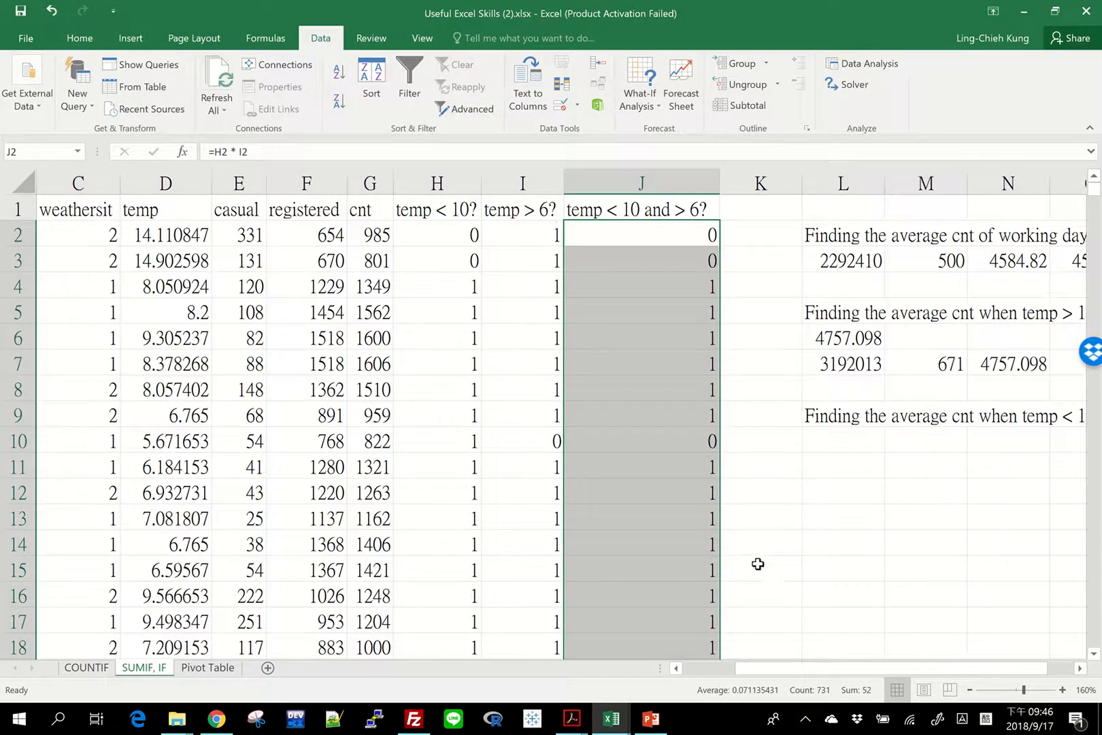
scroll(758, 564, "down", 20)
scroll(756, 550, "up", 13)
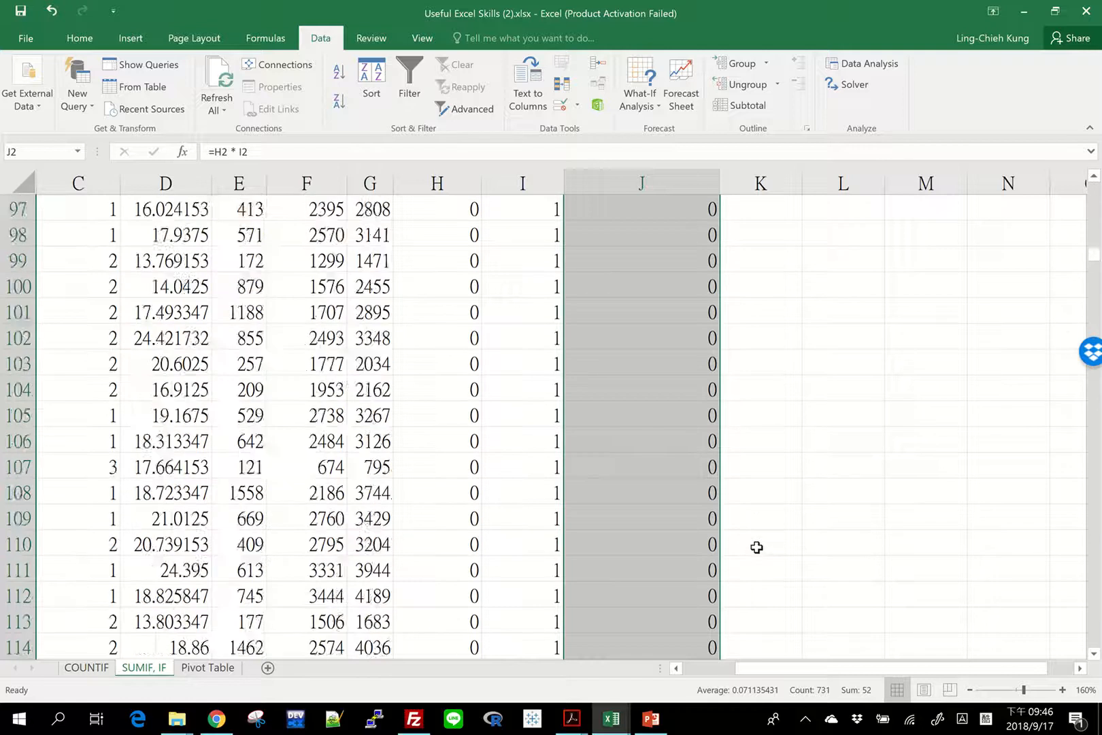
scroll(757, 547, "up", 20)
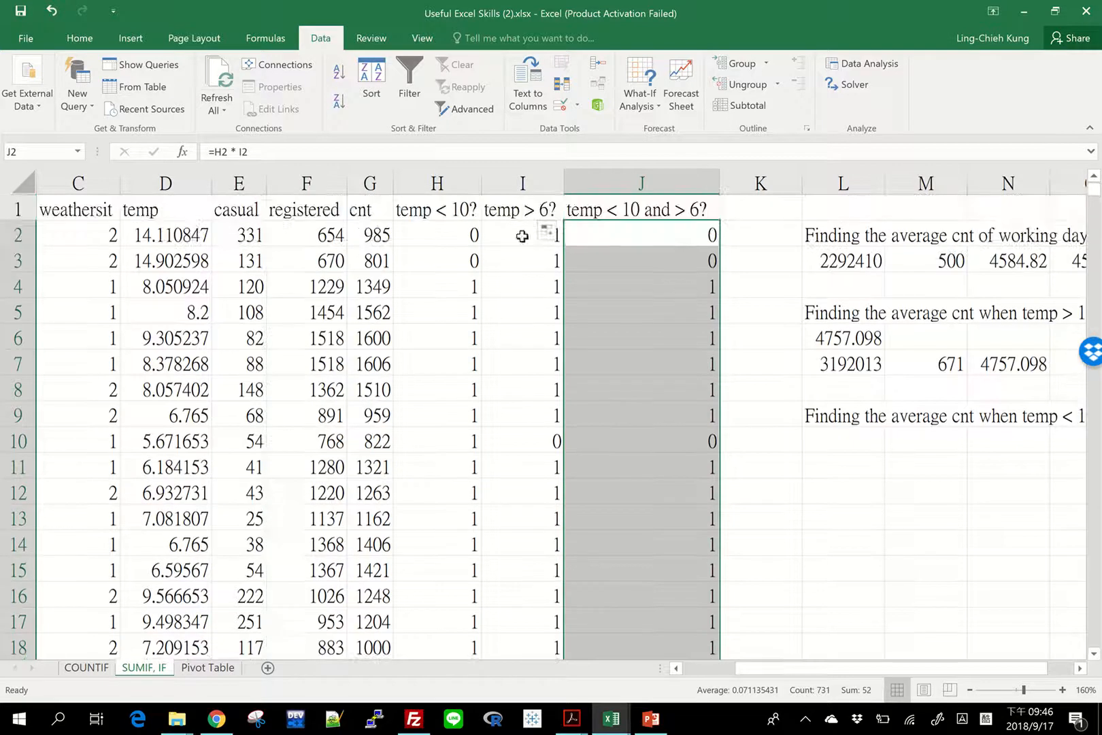
Compare the first cnt values in column G with the combined flags in column J.
left_click(376, 232)
left_click_drag(376, 232, 379, 316)
left_click_drag(631, 231, 633, 403)
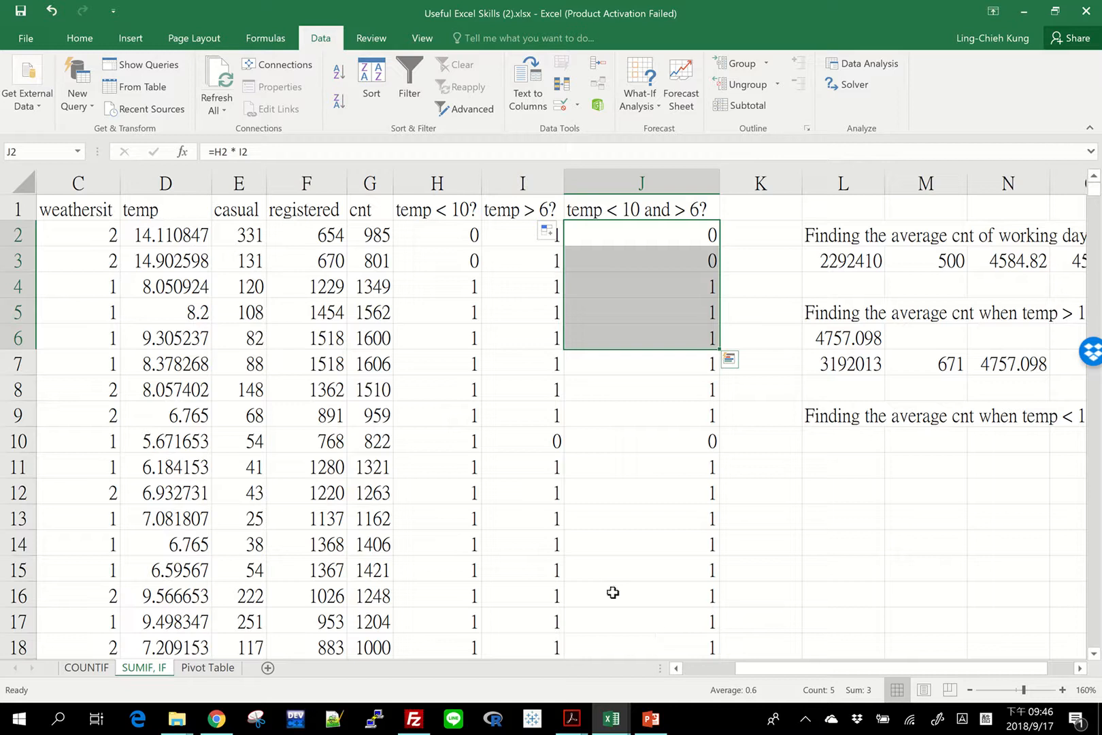